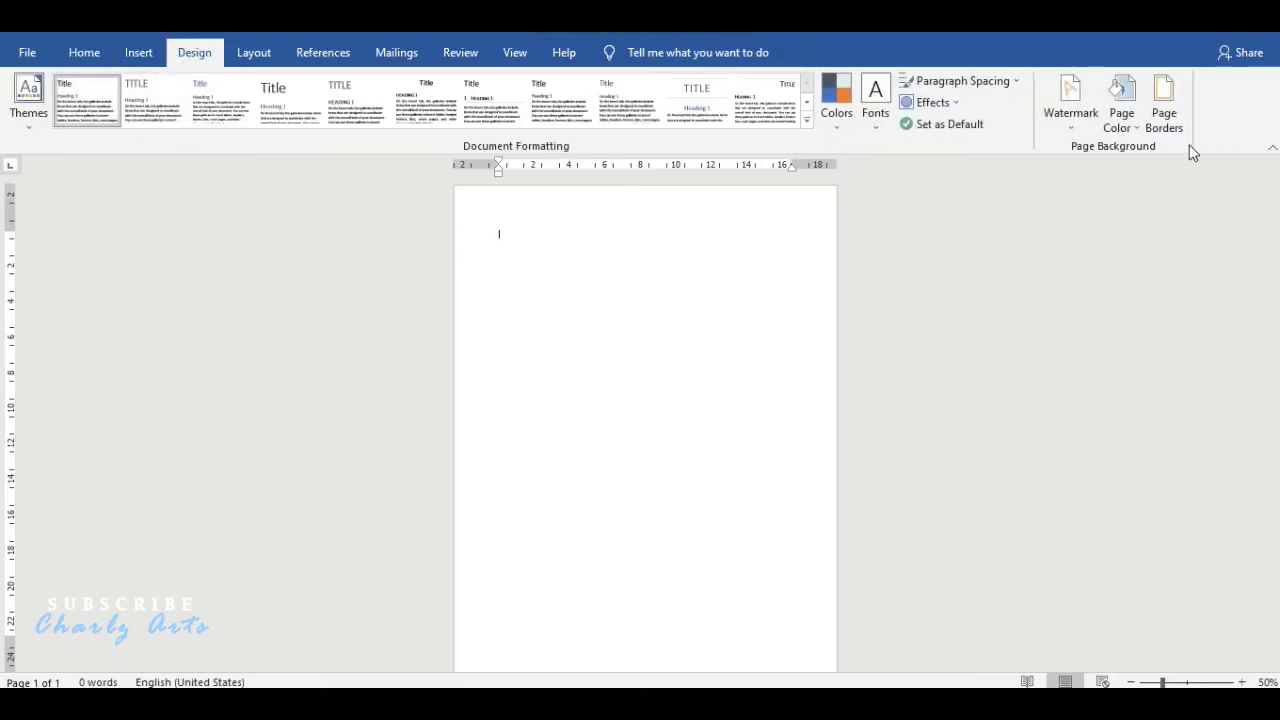
- Apply a light purple page color from More Colors, after briefly trying pink and magenta
{"action": "left_click", "coordinate": [1130, 118]}
{"action": "left_click", "coordinate": [1165, 349]}
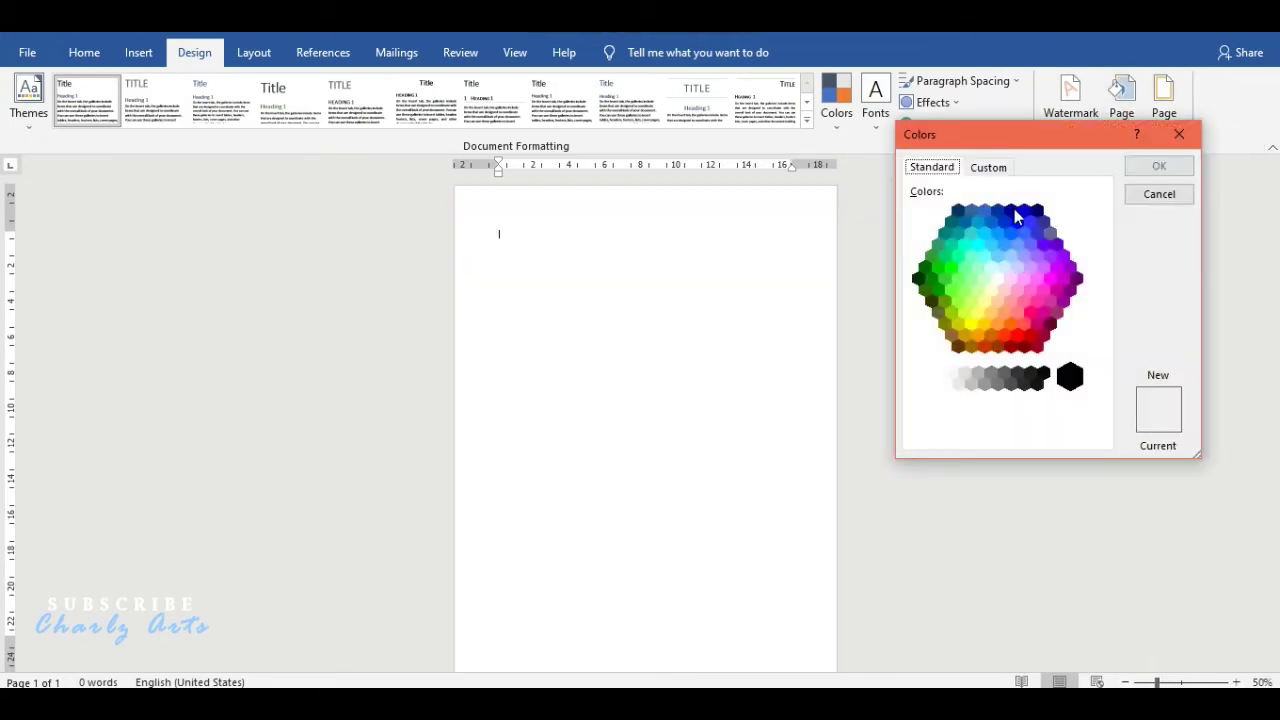
{"action": "left_click", "coordinate": [1024, 280]}
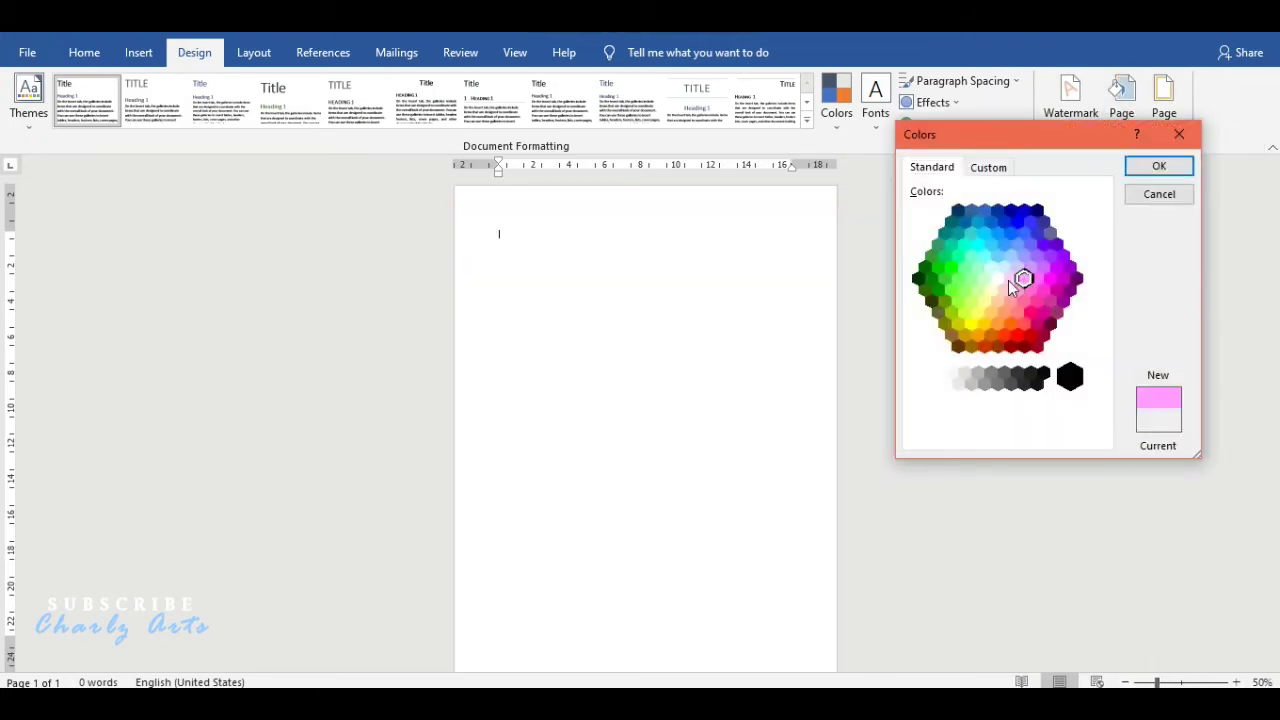
{"action": "left_click", "coordinate": [1010, 279]}
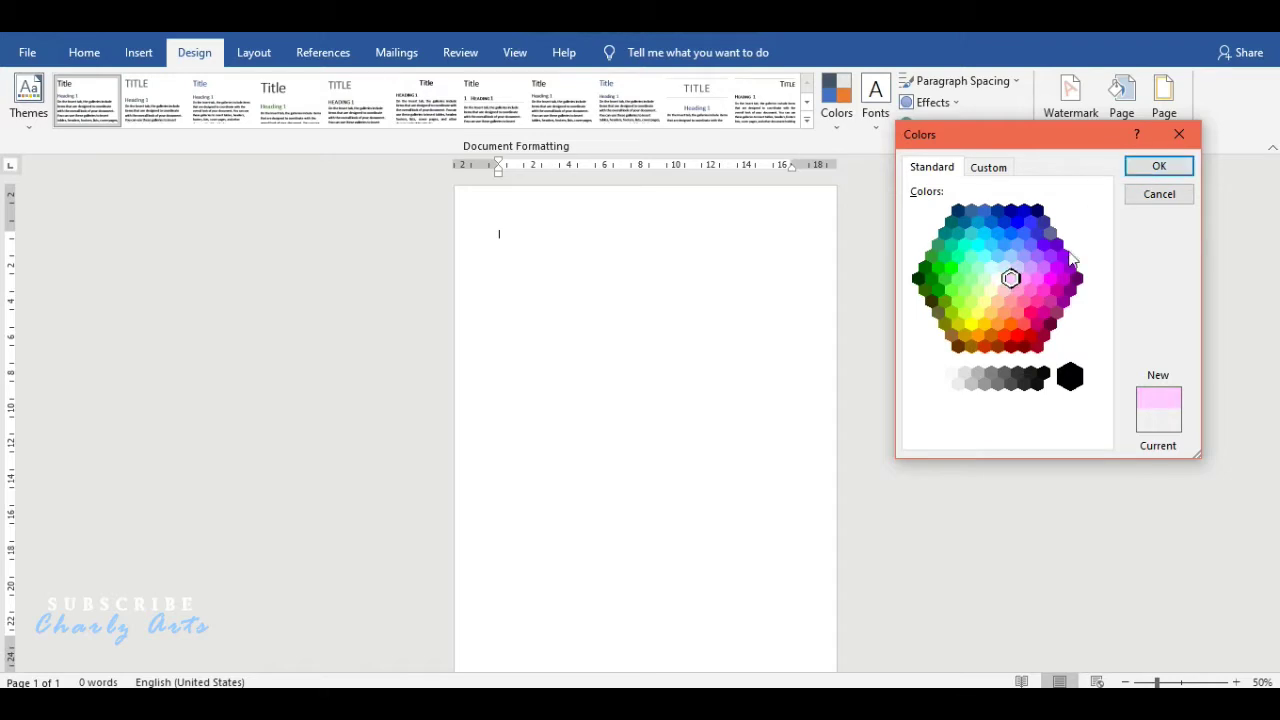
{"action": "left_click", "coordinate": [1036, 281]}
{"action": "double_click", "coordinate": [1058, 279]}
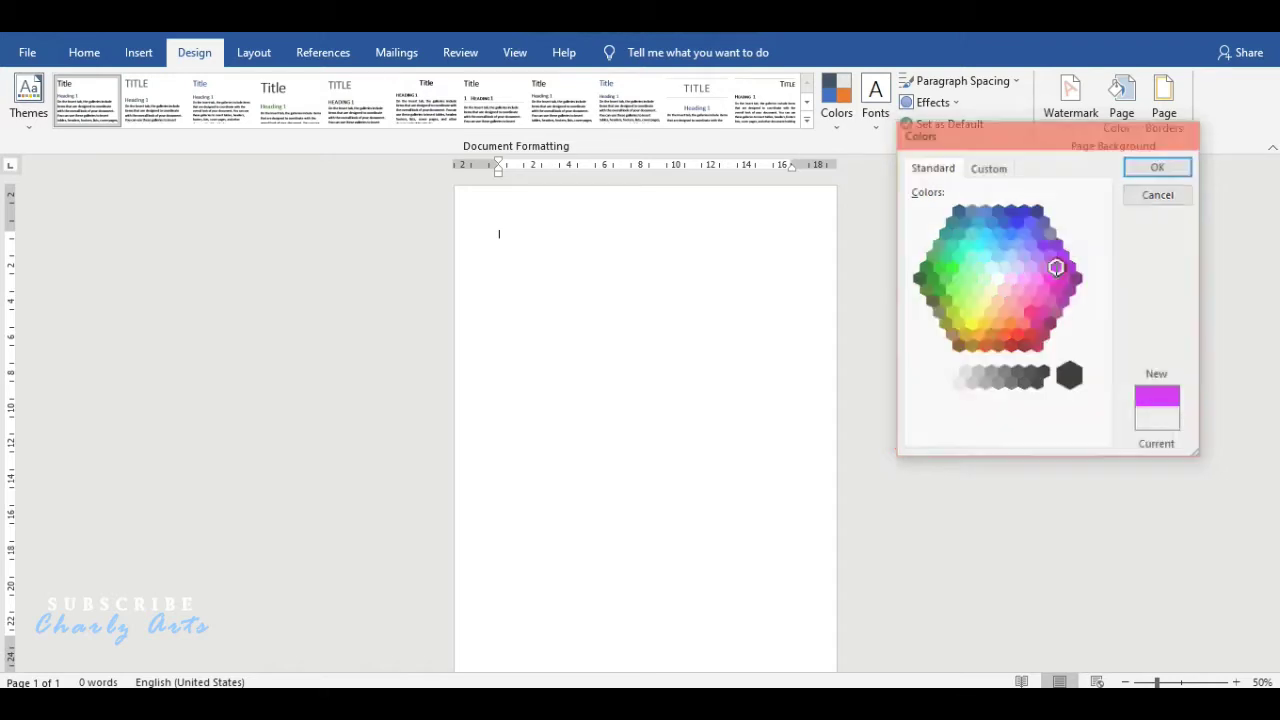
{"action": "left_click", "coordinate": [1121, 100]}
{"action": "left_click", "coordinate": [1167, 352]}
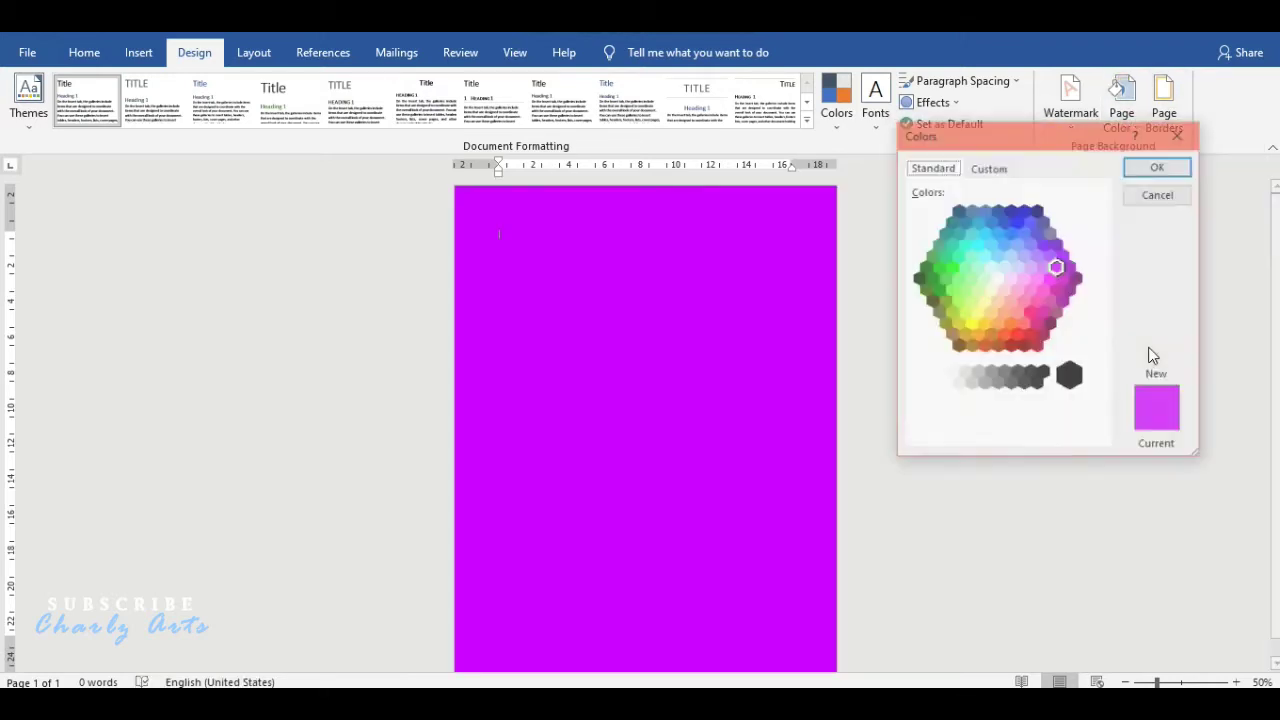
{"action": "left_click", "coordinate": [1030, 267]}
{"action": "left_click", "coordinate": [1157, 167]}
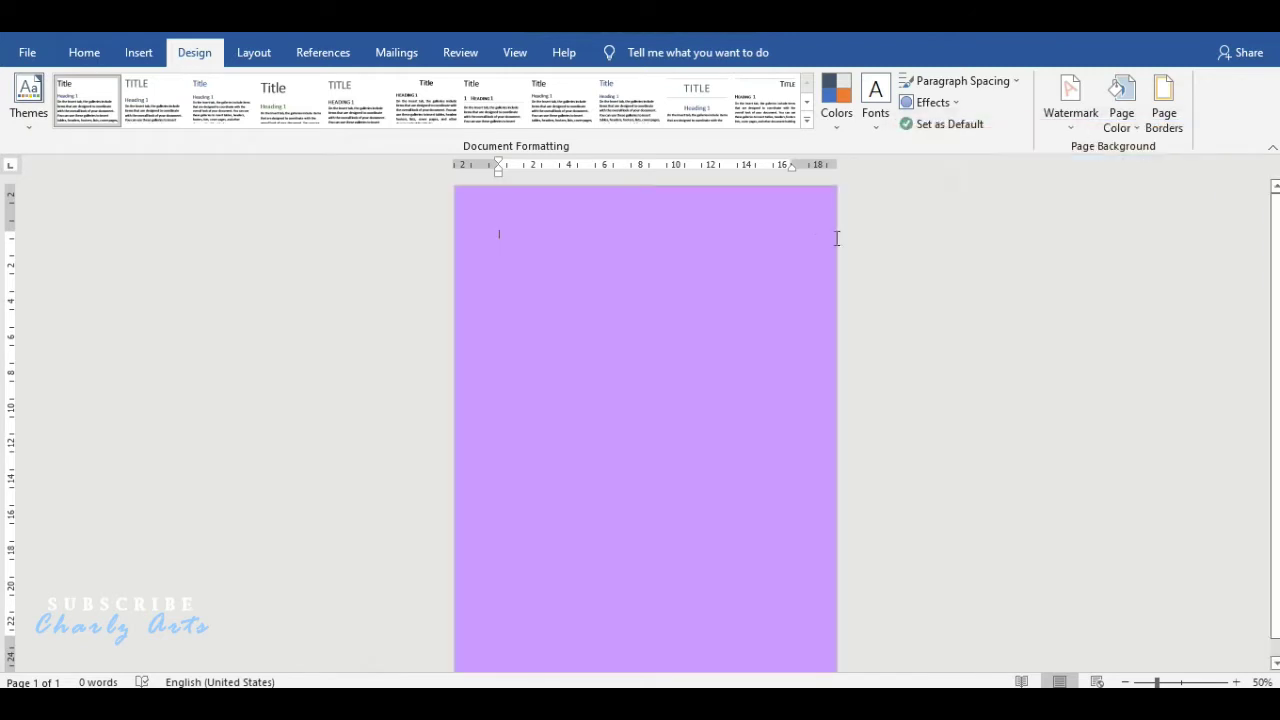
- Draw a rounded rectangle covering most of the page, with slightly reduced corner rounding
{"action": "left_click", "coordinate": [138, 55]}
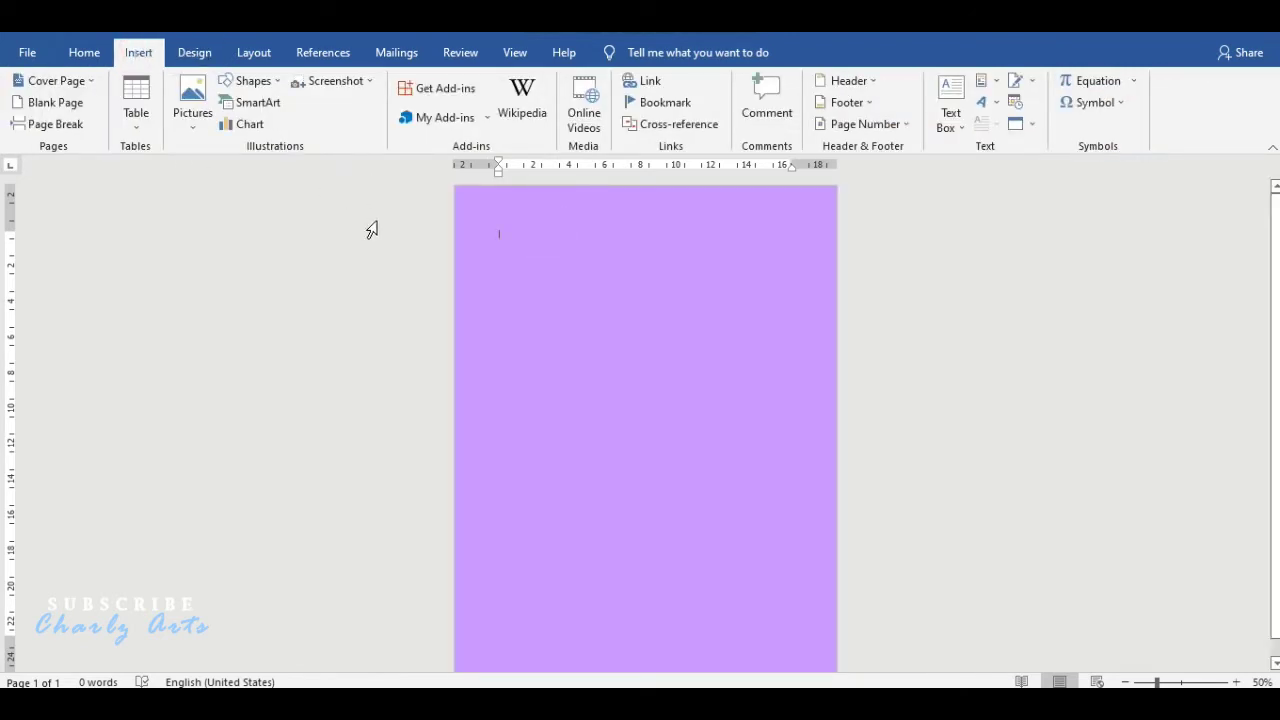
{"action": "left_click", "coordinate": [252, 81]}
{"action": "left_click", "coordinate": [339, 126]}
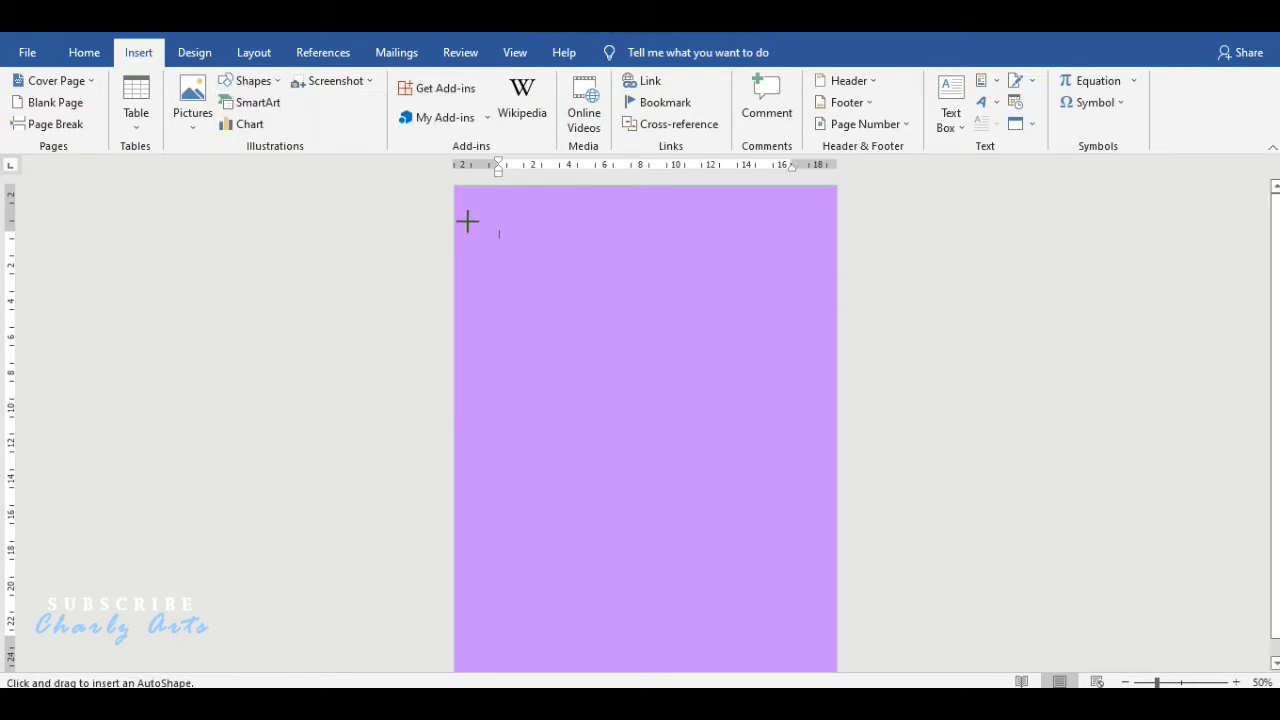
{"action": "left_click_drag", "start_coordinate": [489, 224], "coordinate": [797, 651]}
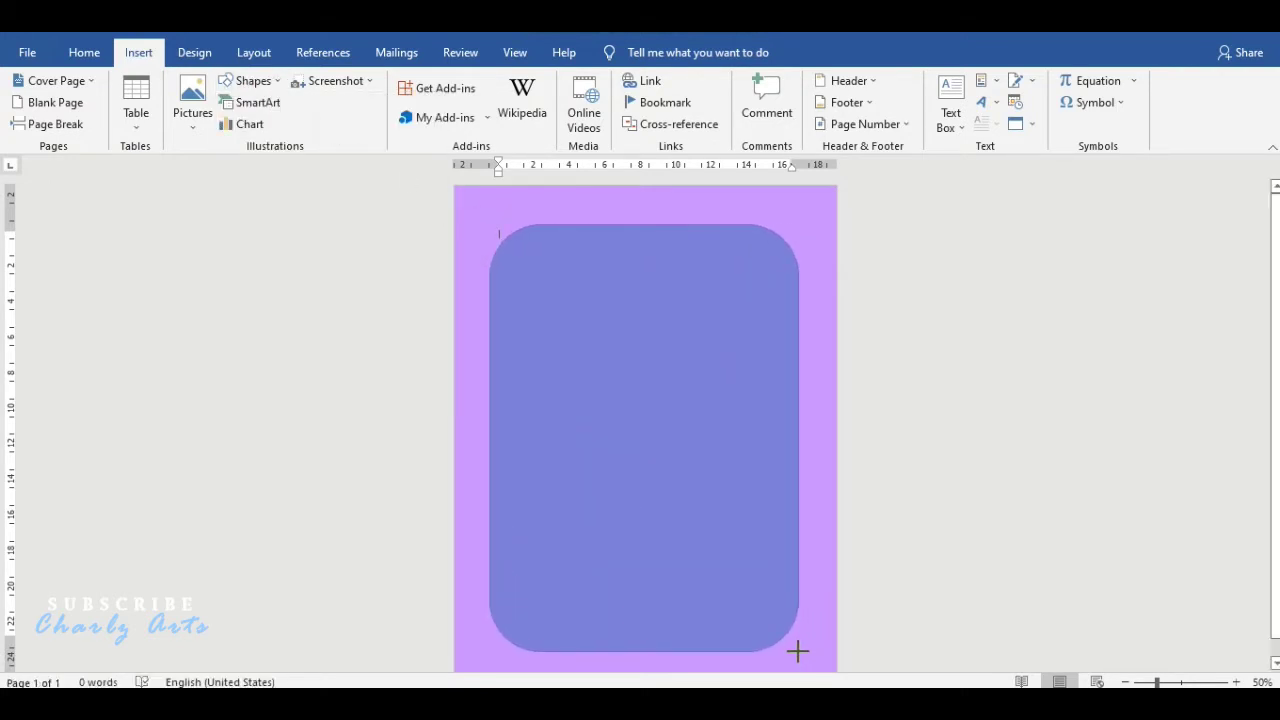
{"action": "left_click_drag", "start_coordinate": [540, 225], "coordinate": [515, 225]}
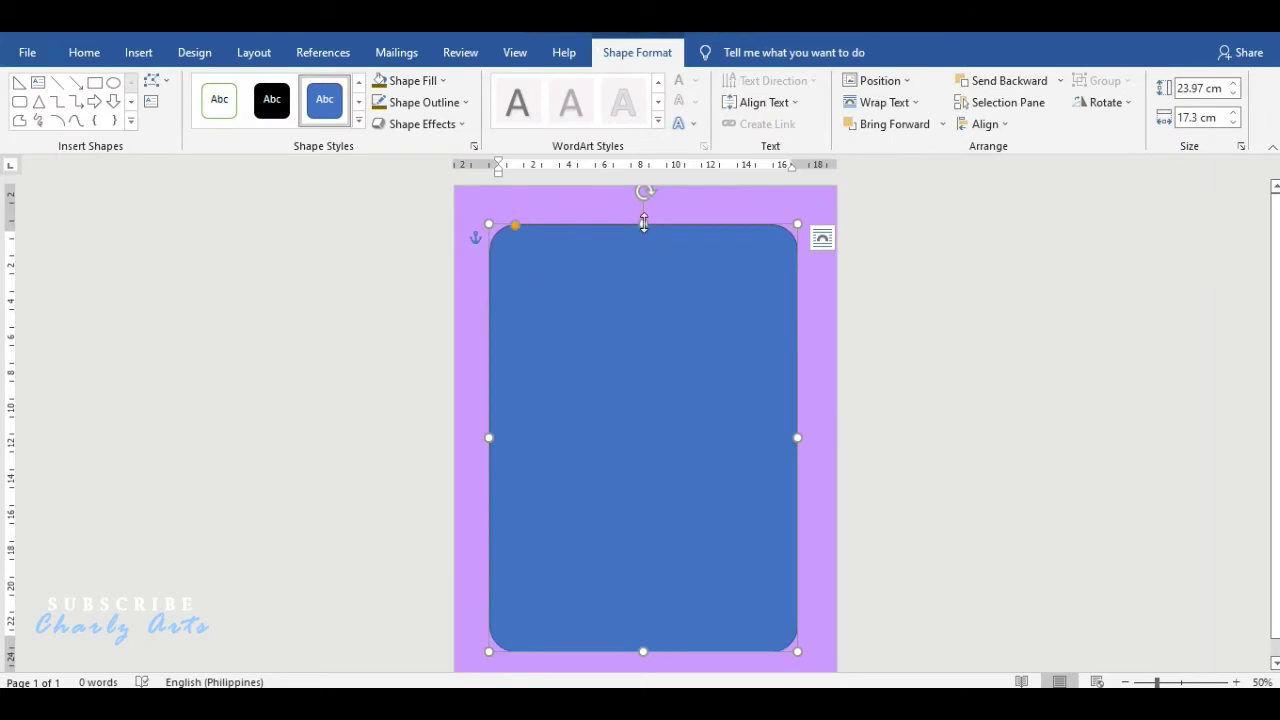
{"action": "left_click_drag", "start_coordinate": [643, 224], "coordinate": [643, 210]}
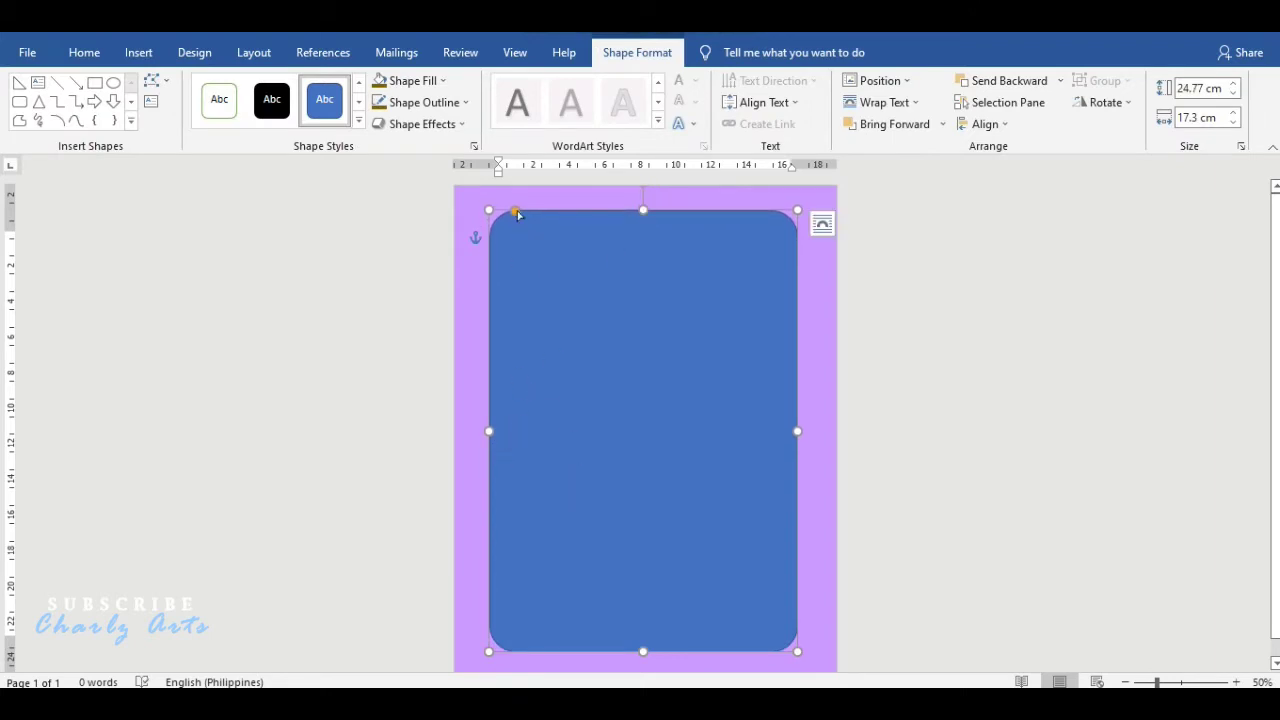
{"action": "left_click_drag", "start_coordinate": [515, 212], "coordinate": [504, 212]}
- Give the rectangle a white fill and a 4½ pt purple outline
{"action": "left_click", "coordinate": [425, 80]}
{"action": "left_click", "coordinate": [380, 118]}
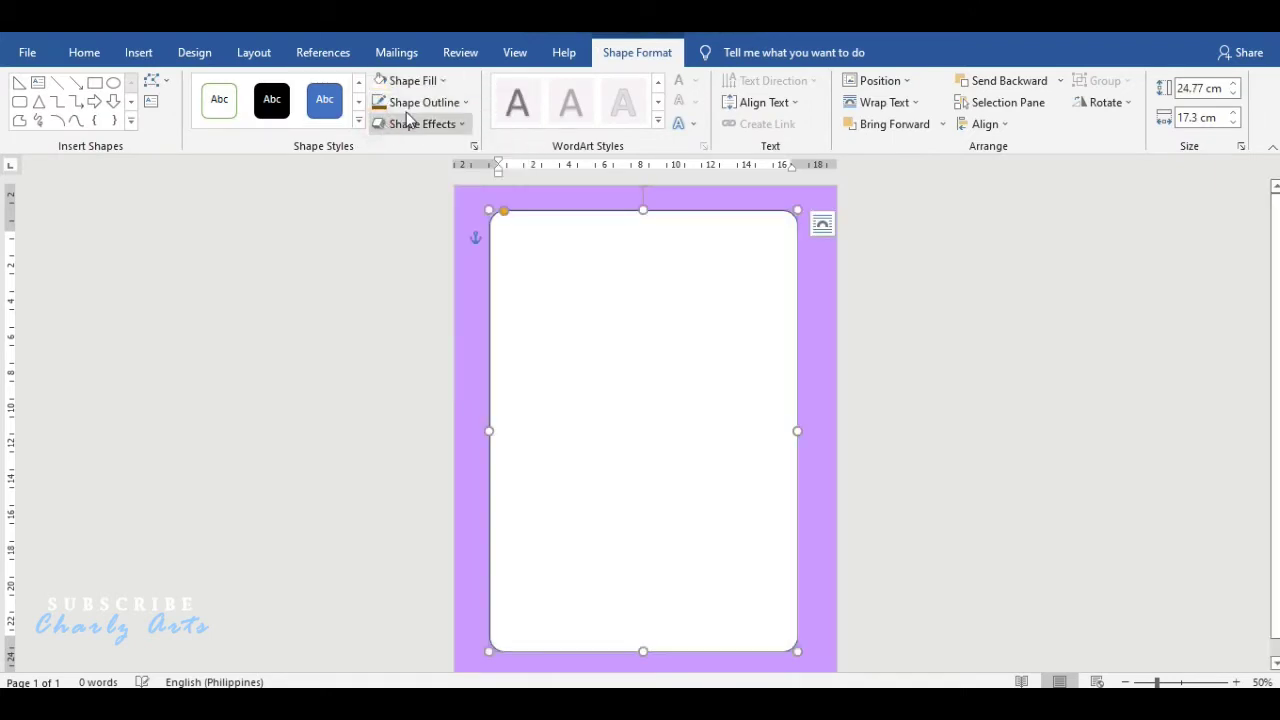
{"action": "left_click", "coordinate": [420, 102]}
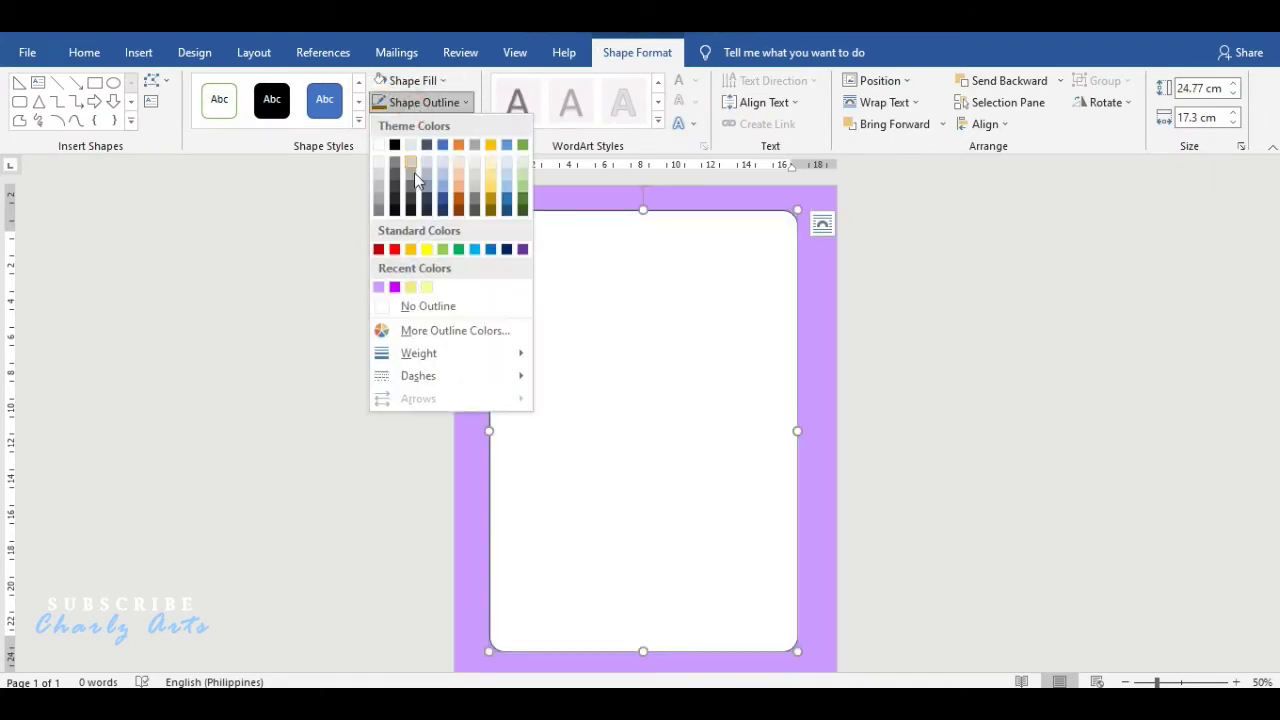
{"action": "left_click", "coordinate": [522, 249]}
{"action": "left_click", "coordinate": [464, 102]}
{"action": "mouse_move", "coordinate": [455, 355]}
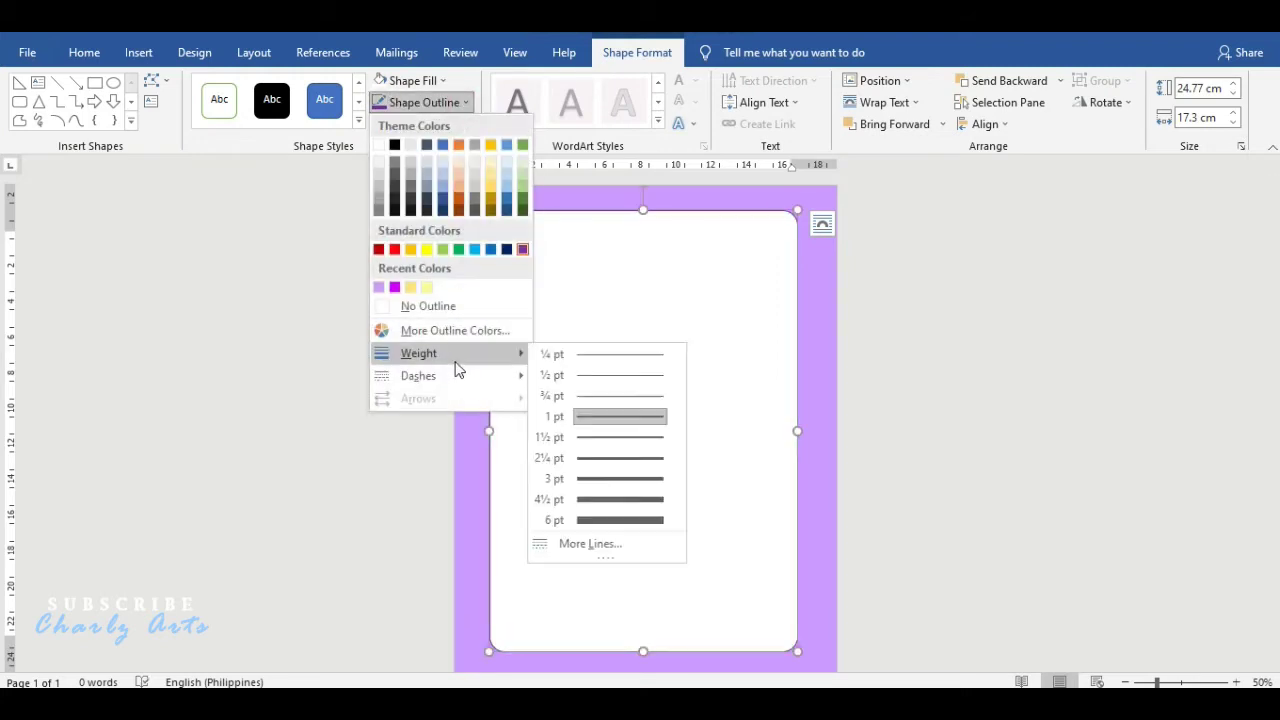
{"action": "left_click", "coordinate": [610, 518]}
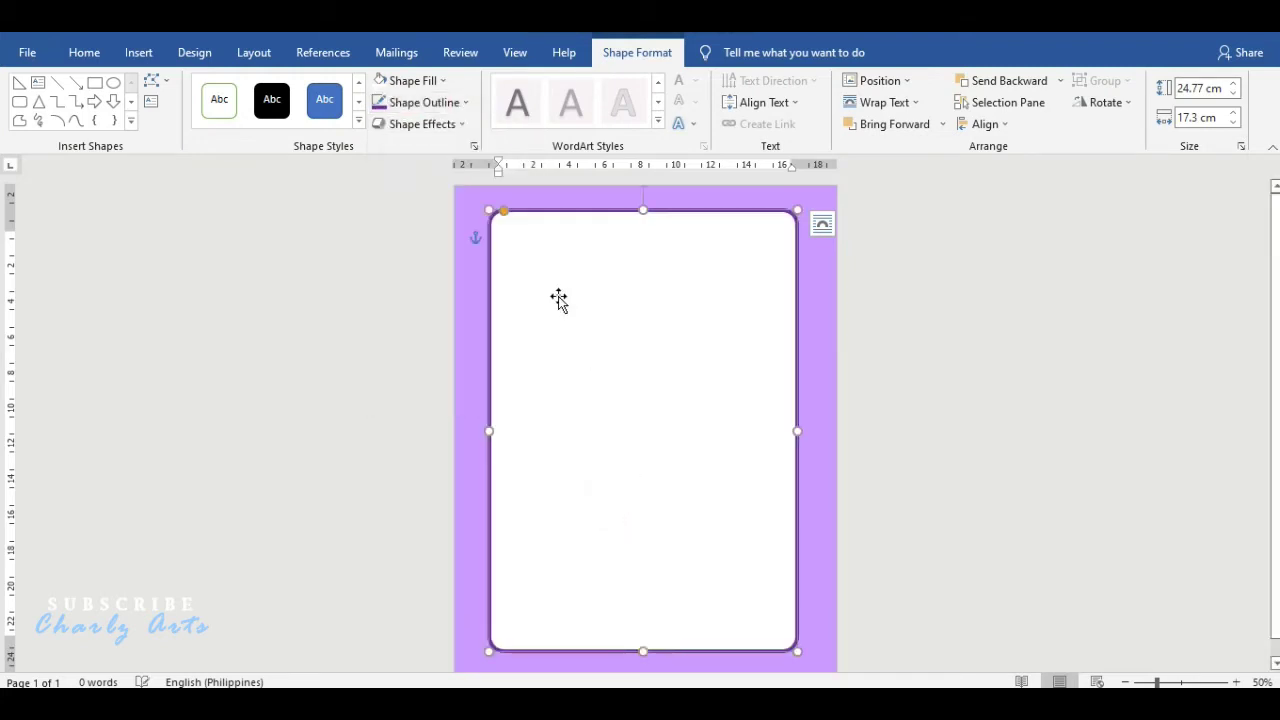
- Draw a circle in the top-left corner with pale yellow fill and outline
{"action": "left_click", "coordinate": [113, 85]}
{"action": "left_click_drag", "start_coordinate": [458, 190], "coordinate": [531, 261]}
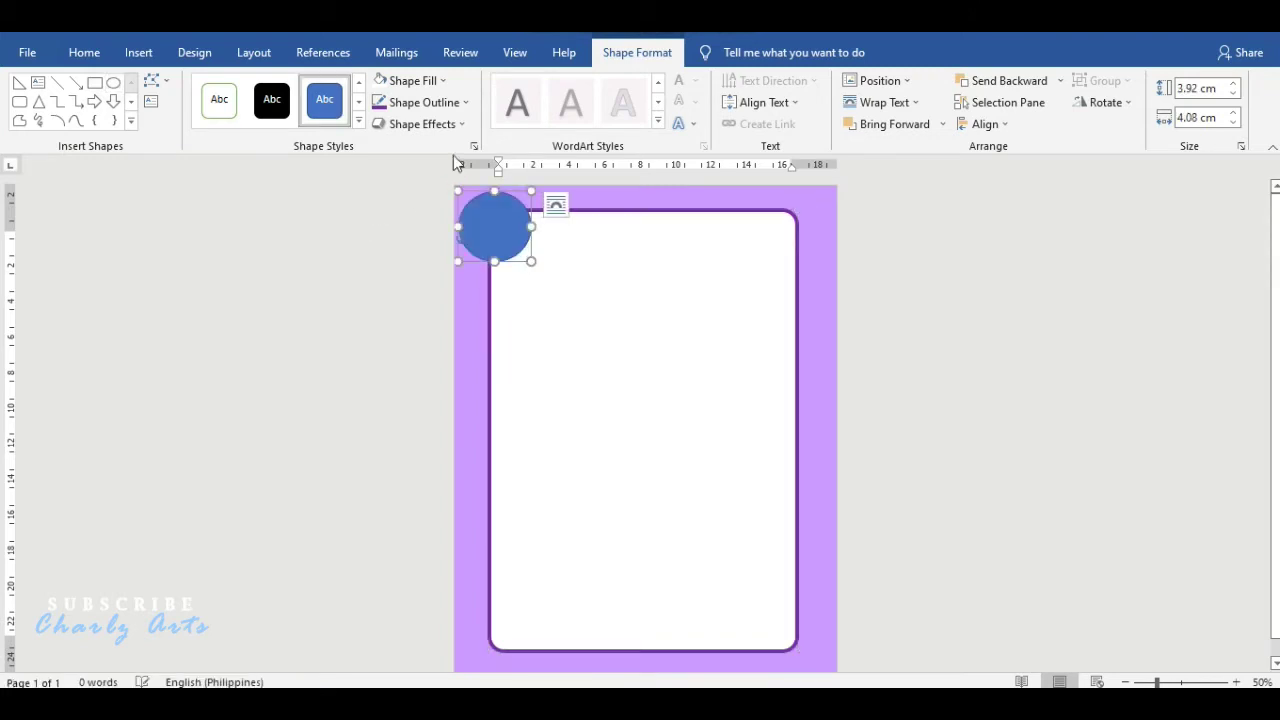
{"action": "left_click", "coordinate": [427, 100]}
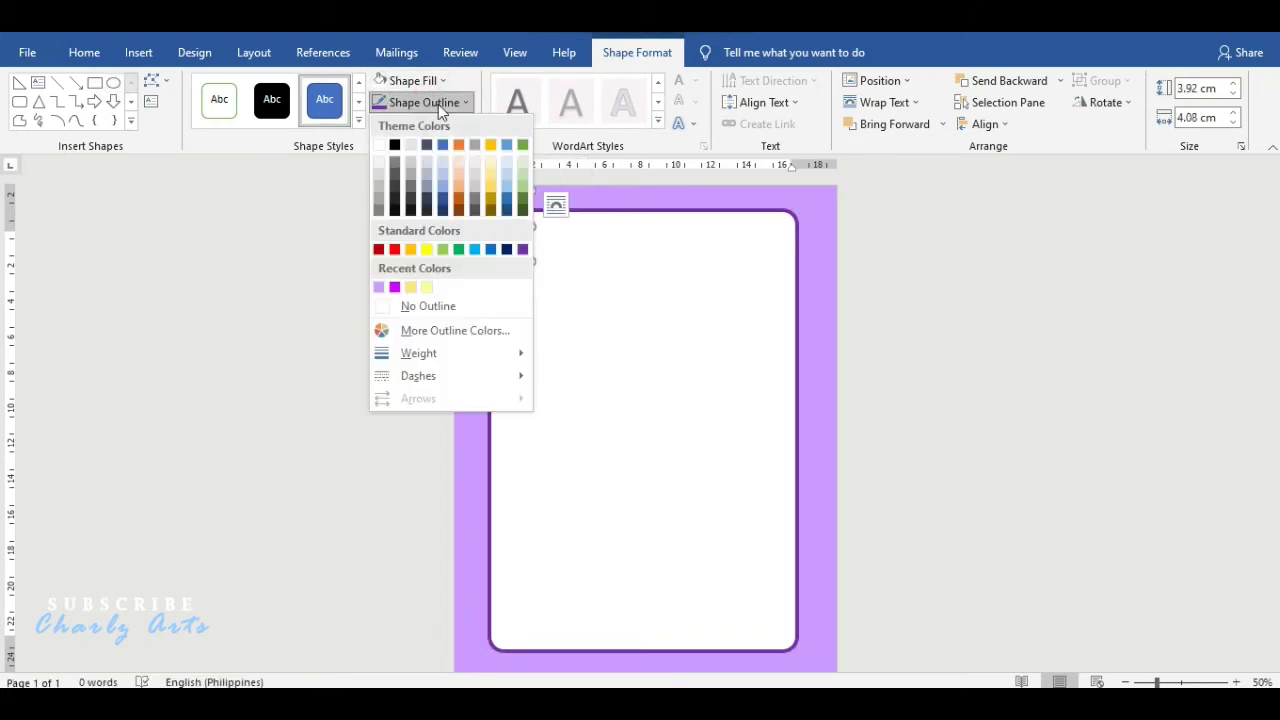
{"action": "left_click", "coordinate": [427, 288]}
{"action": "left_click", "coordinate": [427, 102]}
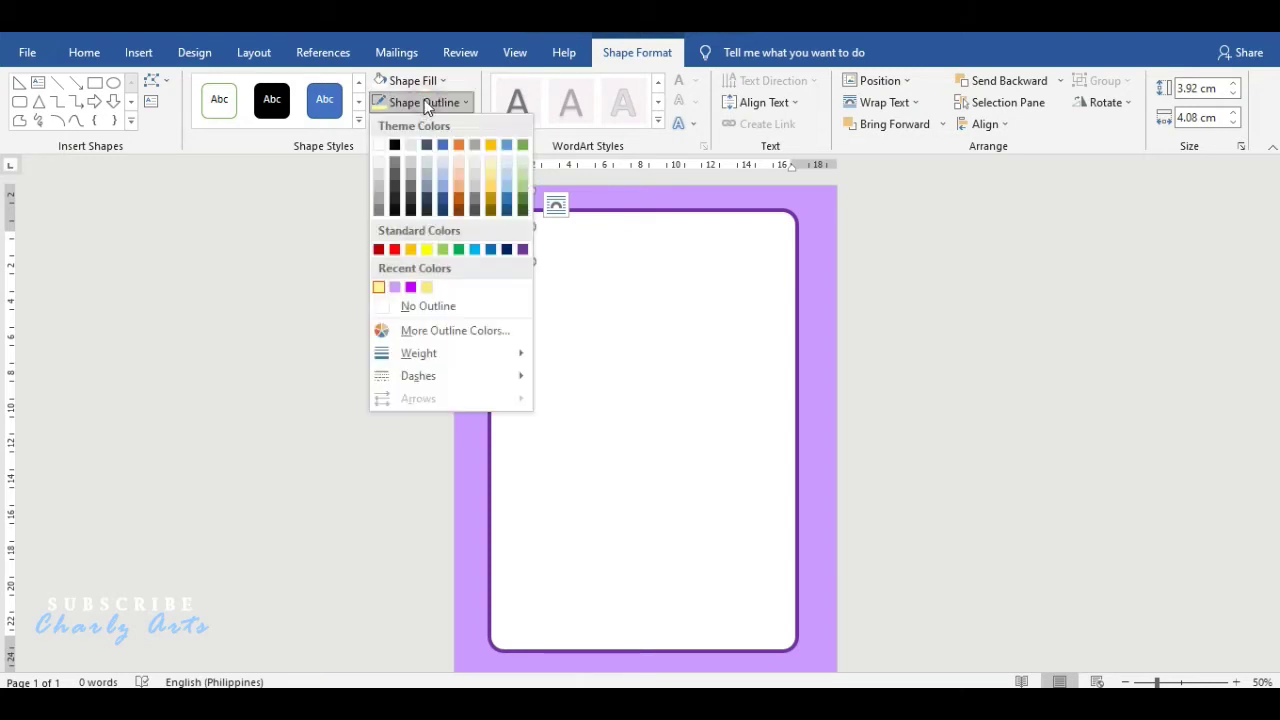
{"action": "left_click", "coordinate": [411, 82]}
{"action": "left_click", "coordinate": [378, 266]}
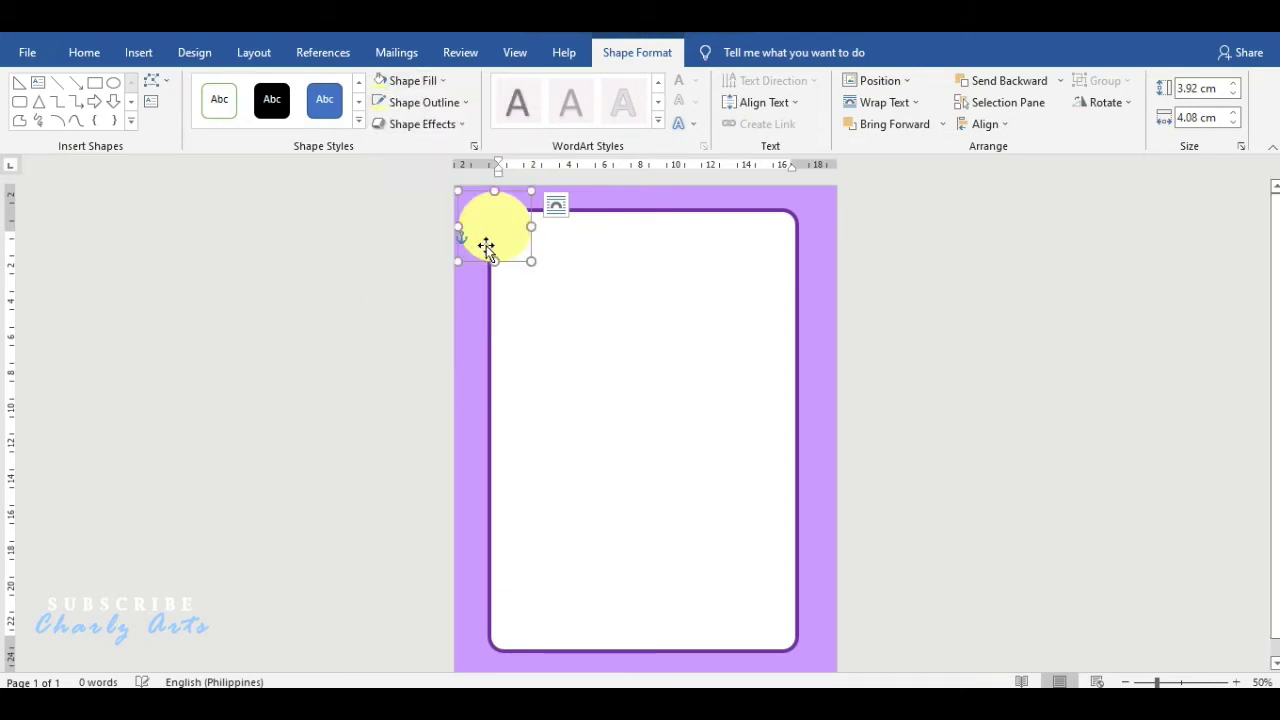
{"action": "left_click_drag", "start_coordinate": [499, 250], "coordinate": [482, 222]}
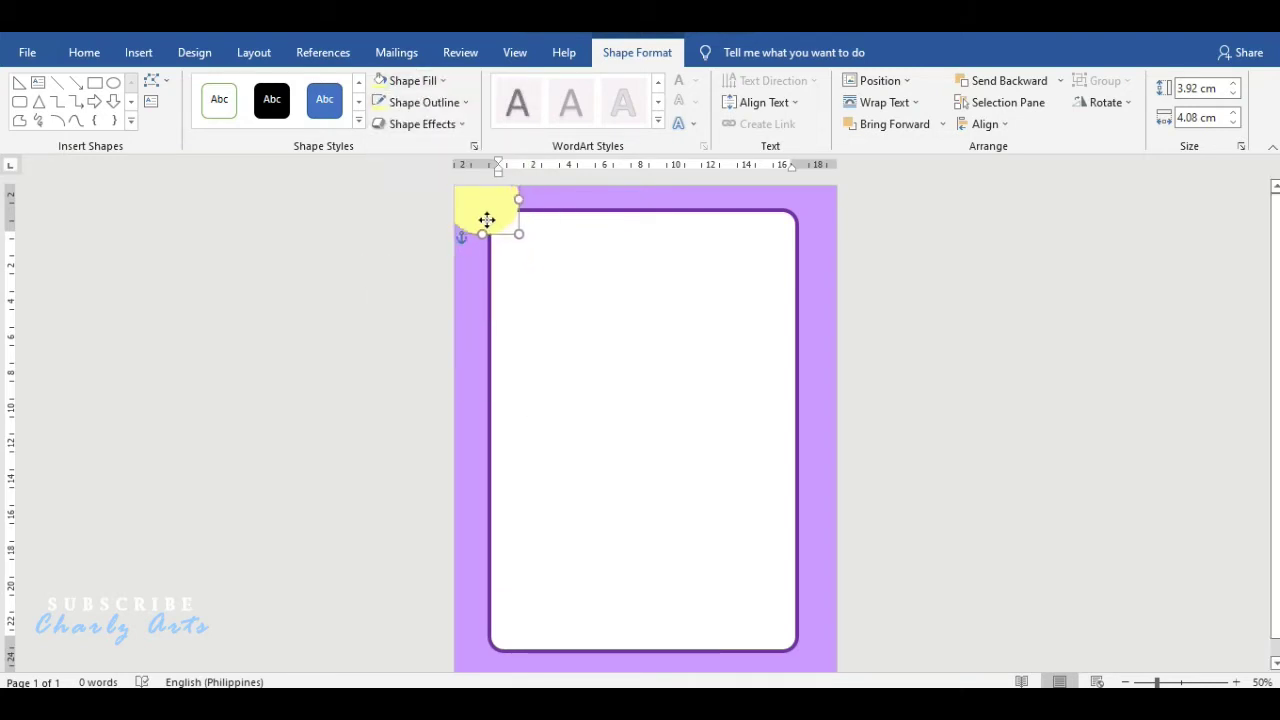
- Recolour the copied circle pink via More Colors and shift it right, overlapping the yellow one
{"action": "left_click", "coordinate": [445, 81]}
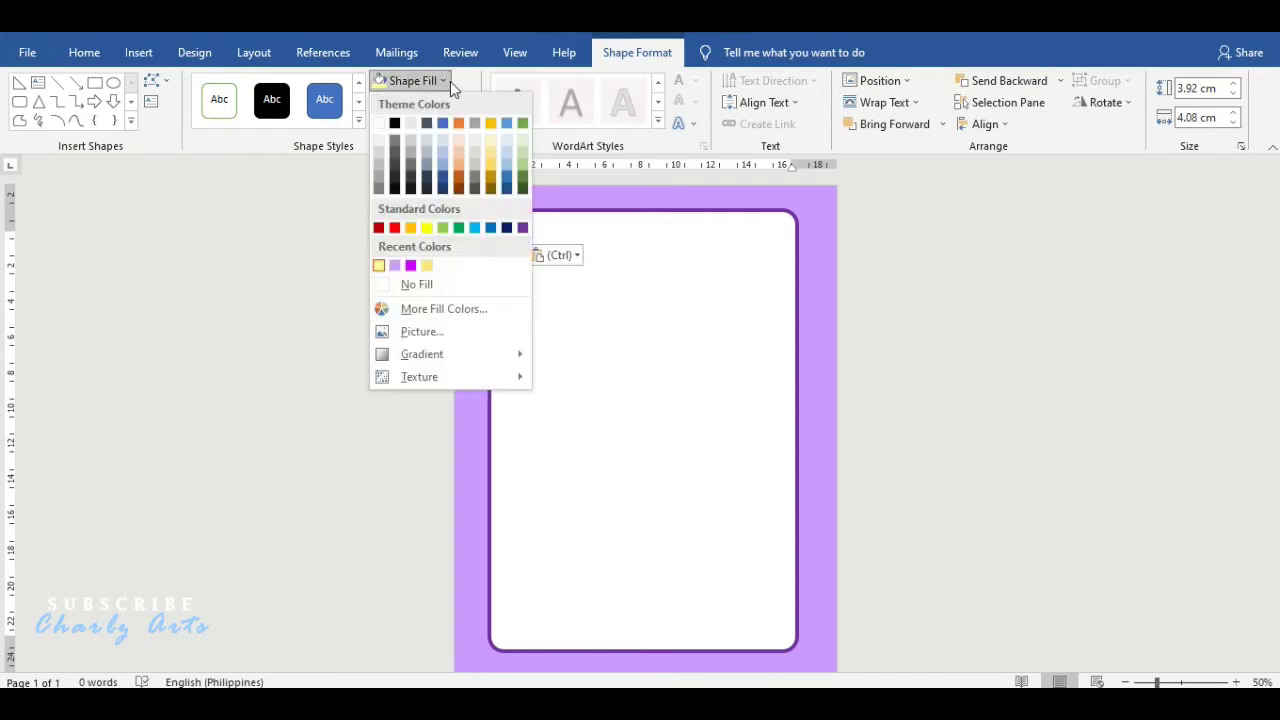
{"action": "left_click", "coordinate": [443, 309]}
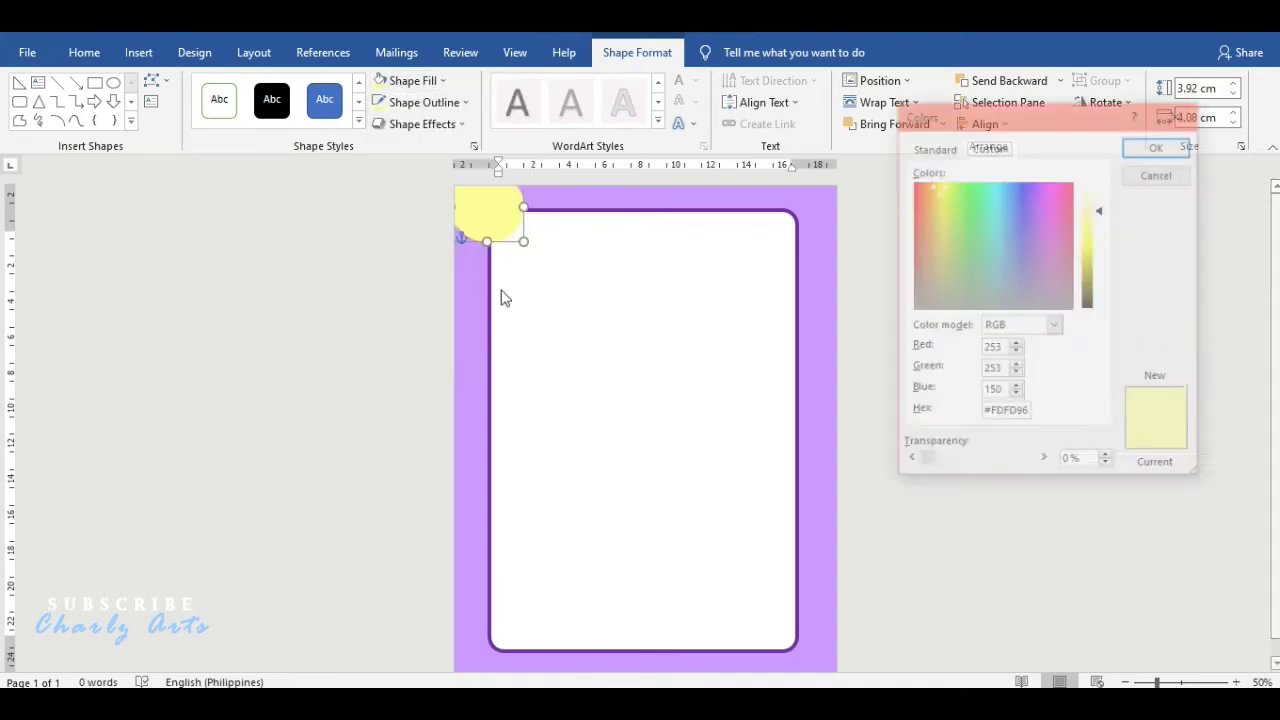
{"action": "left_click", "coordinate": [933, 147]}
{"action": "left_click", "coordinate": [1026, 256]}
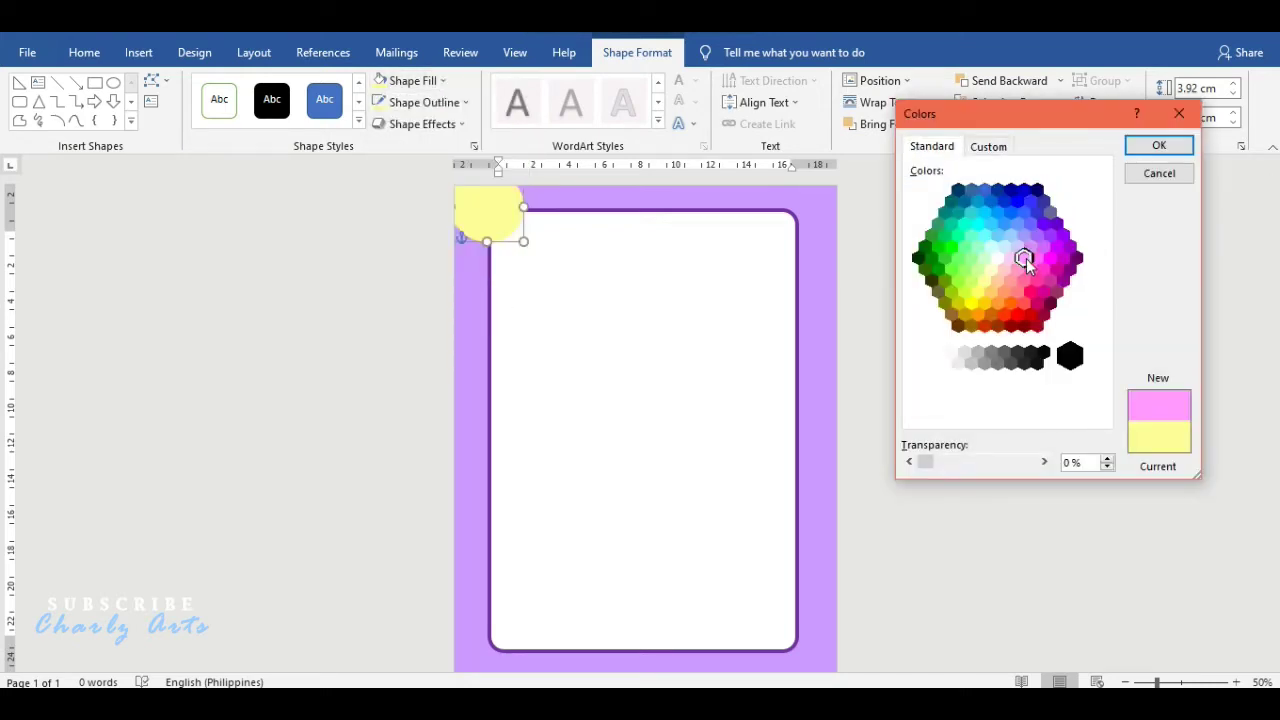
{"action": "left_click", "coordinate": [1158, 145]}
{"action": "left_click_drag", "start_coordinate": [513, 218], "coordinate": [540, 220]}
{"action": "left_click", "coordinate": [410, 102]}
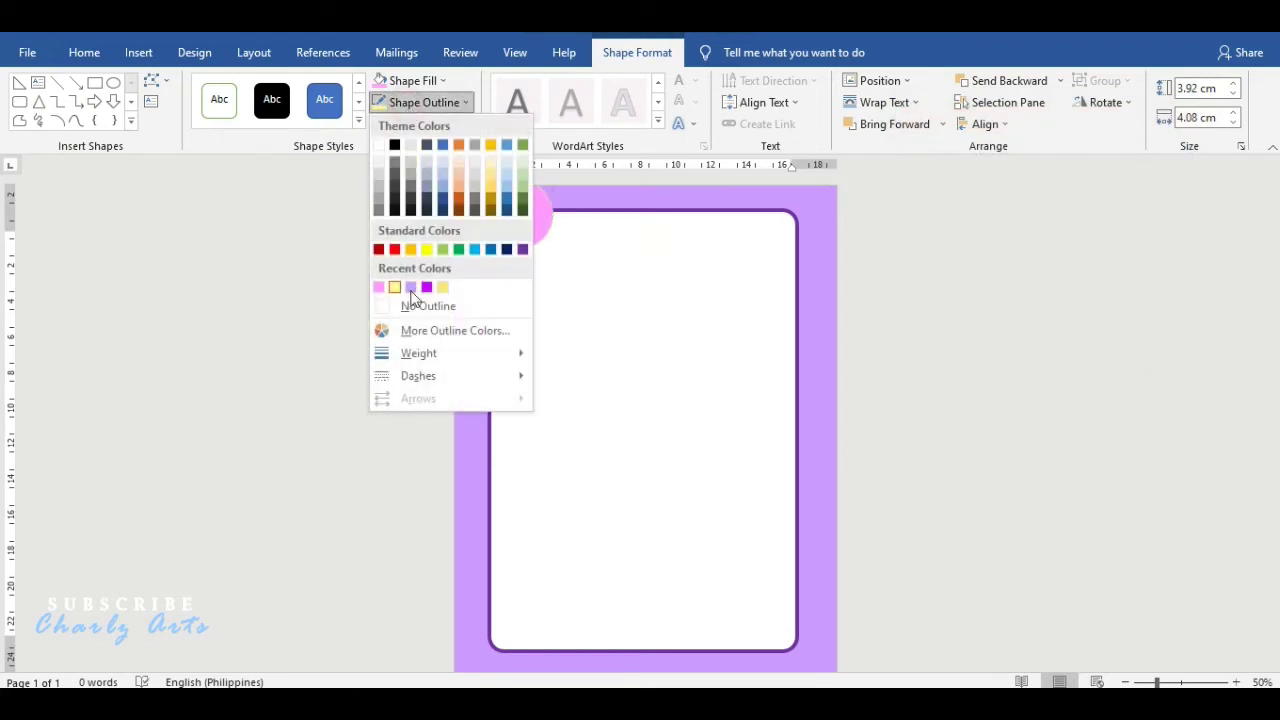
{"action": "left_click", "coordinate": [447, 282]}
{"action": "left_click", "coordinate": [528, 206]}
{"action": "left_click", "coordinate": [513, 208]}
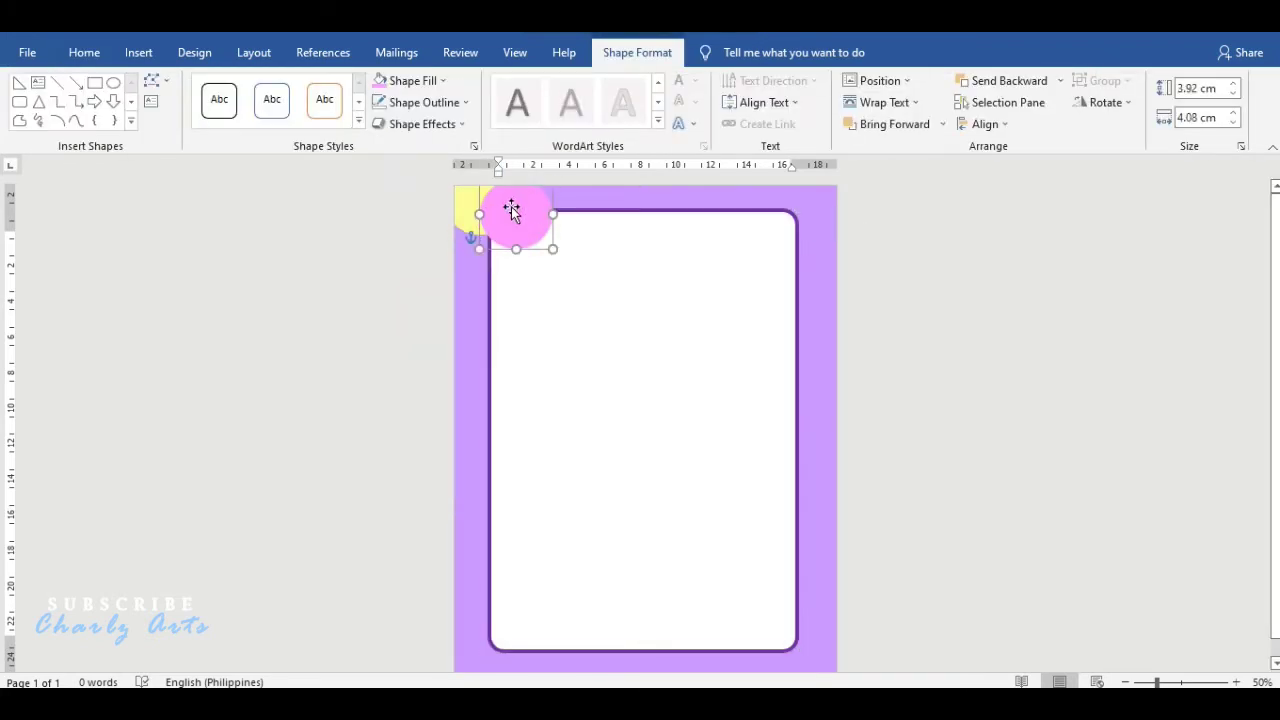
- Duplicate the pink circle, fill the copy light peach, and place it beside the pink one
{"action": "key", "text": "ctrl+c"}
{"action": "key", "text": "ctrl+v"}
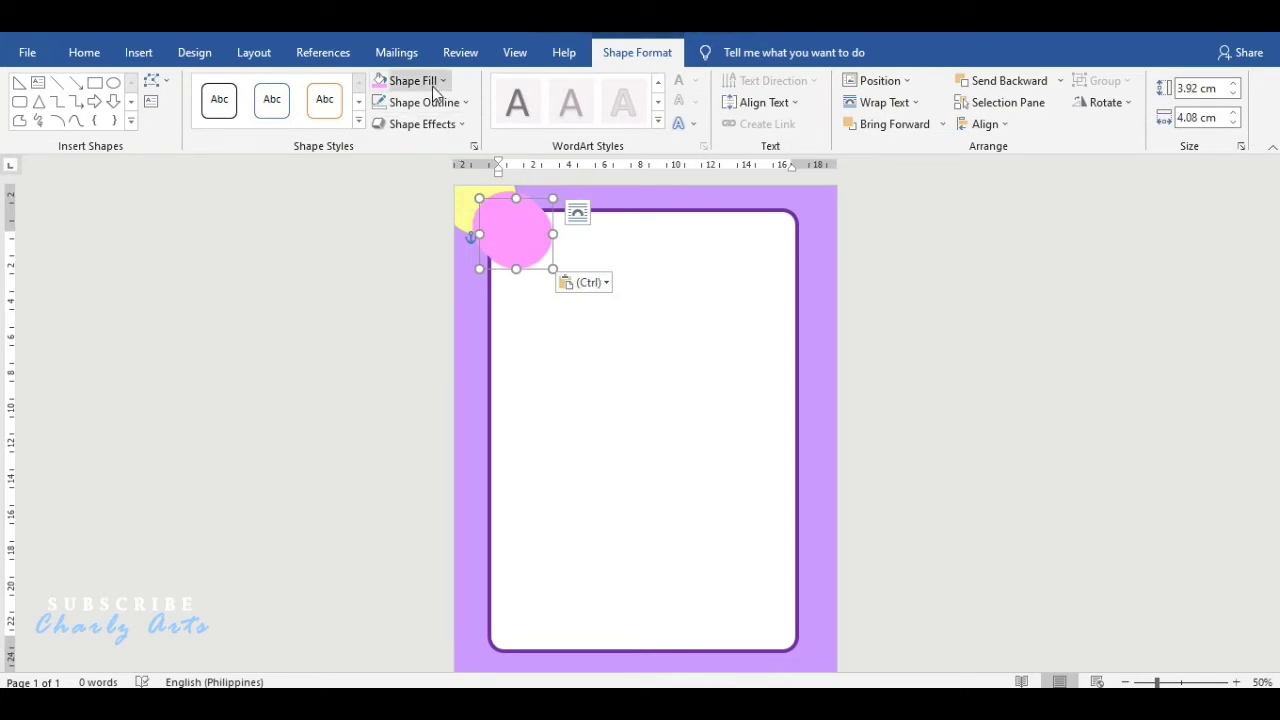
{"action": "left_click", "coordinate": [432, 86]}
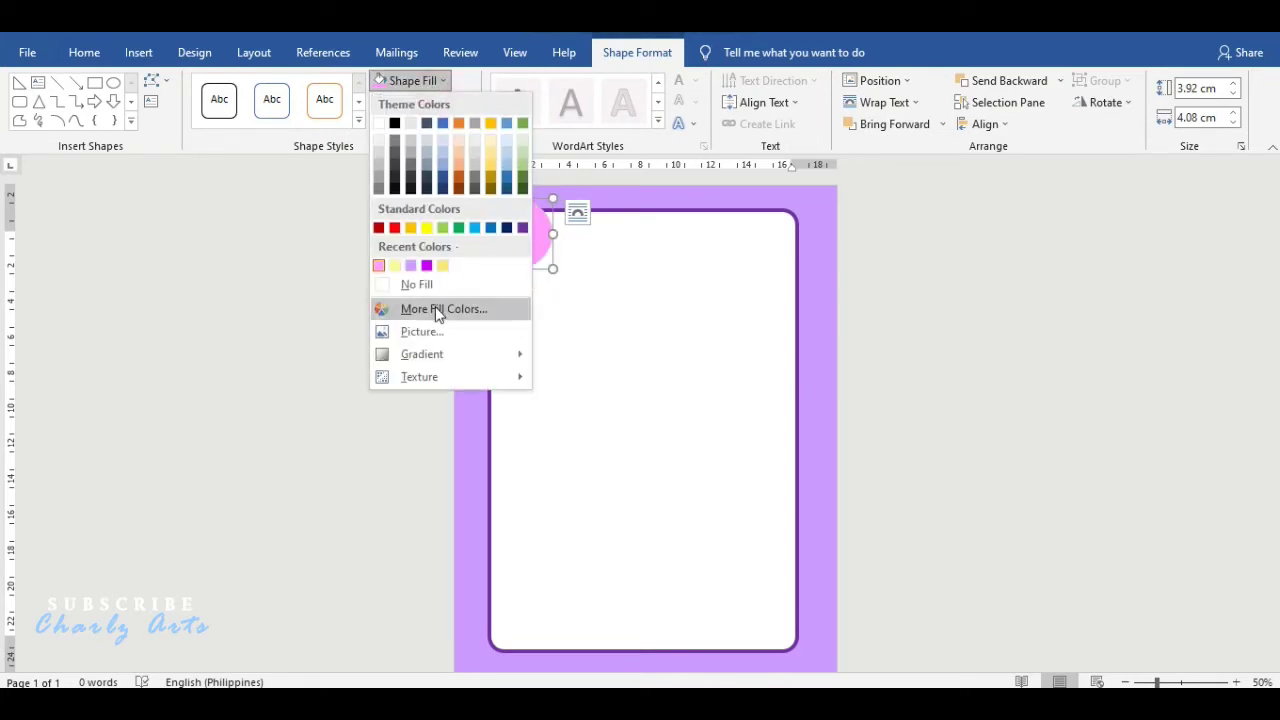
{"action": "left_click", "coordinate": [461, 152]}
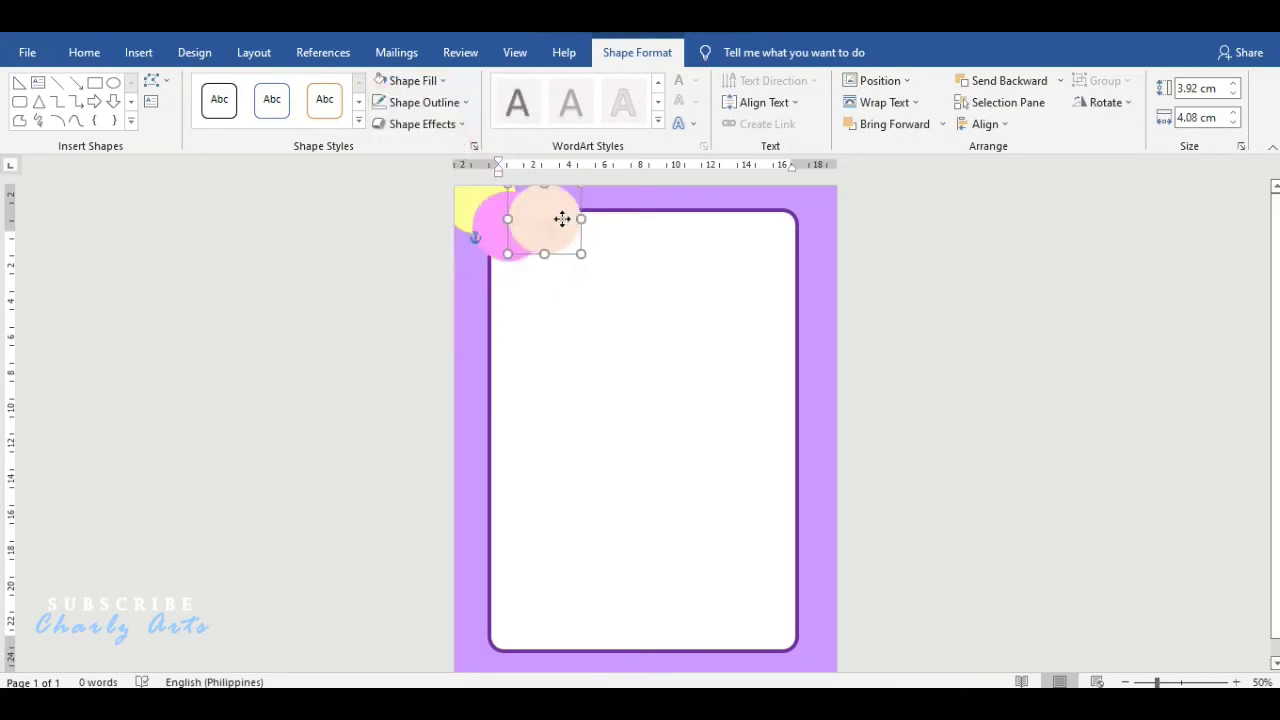
{"action": "mouse_move", "coordinate": [560, 215]}
{"action": "left_mouse_down"}
{"action": "mouse_move", "coordinate": [510, 222]}
{"action": "mouse_move", "coordinate": [548, 275]}
{"action": "mouse_move", "coordinate": [590, 228]}
{"action": "mouse_move", "coordinate": [586, 244]}
{"action": "left_mouse_up"}
- Copy circles out to the top-right corner and widen a pink circle to complete the row
{"action": "left_click", "coordinate": [474, 215], "text": "shift"}
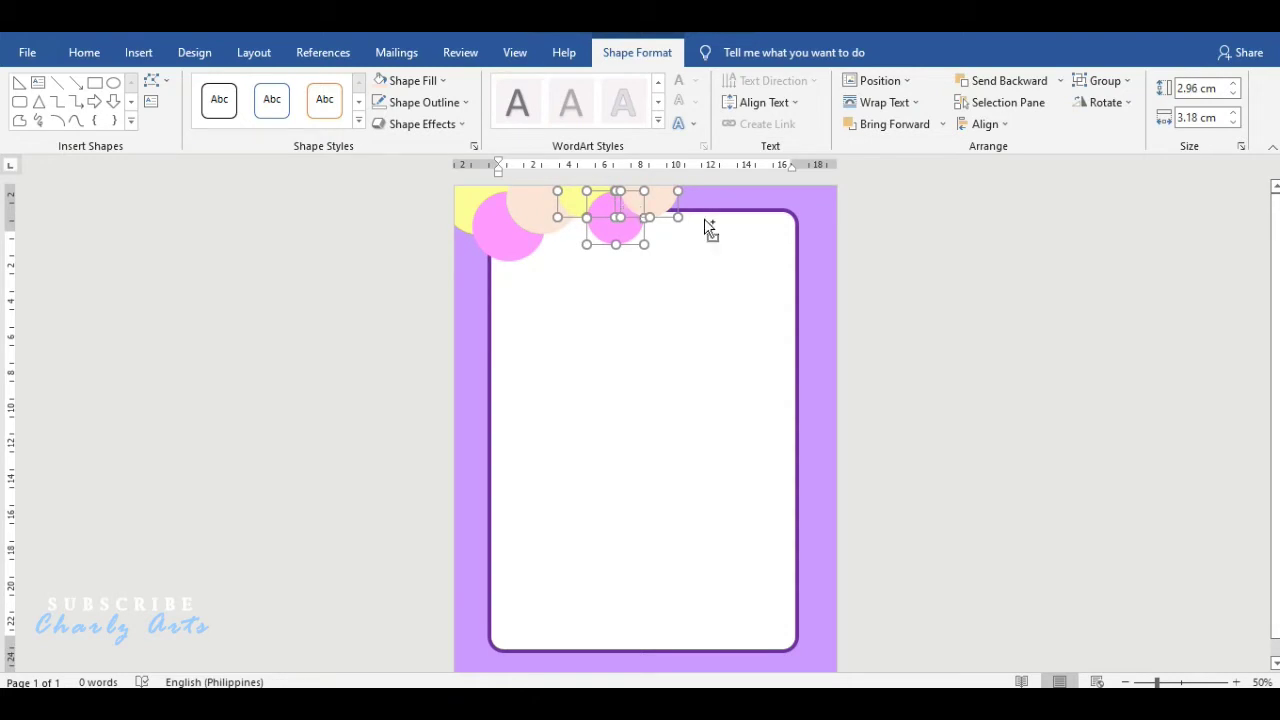
{"action": "mouse_move", "coordinate": [705, 228]}
{"action": "left_mouse_down"}
{"action": "mouse_move", "coordinate": [571, 277]}
{"action": "mouse_move", "coordinate": [800, 198]}
{"action": "left_mouse_up"}
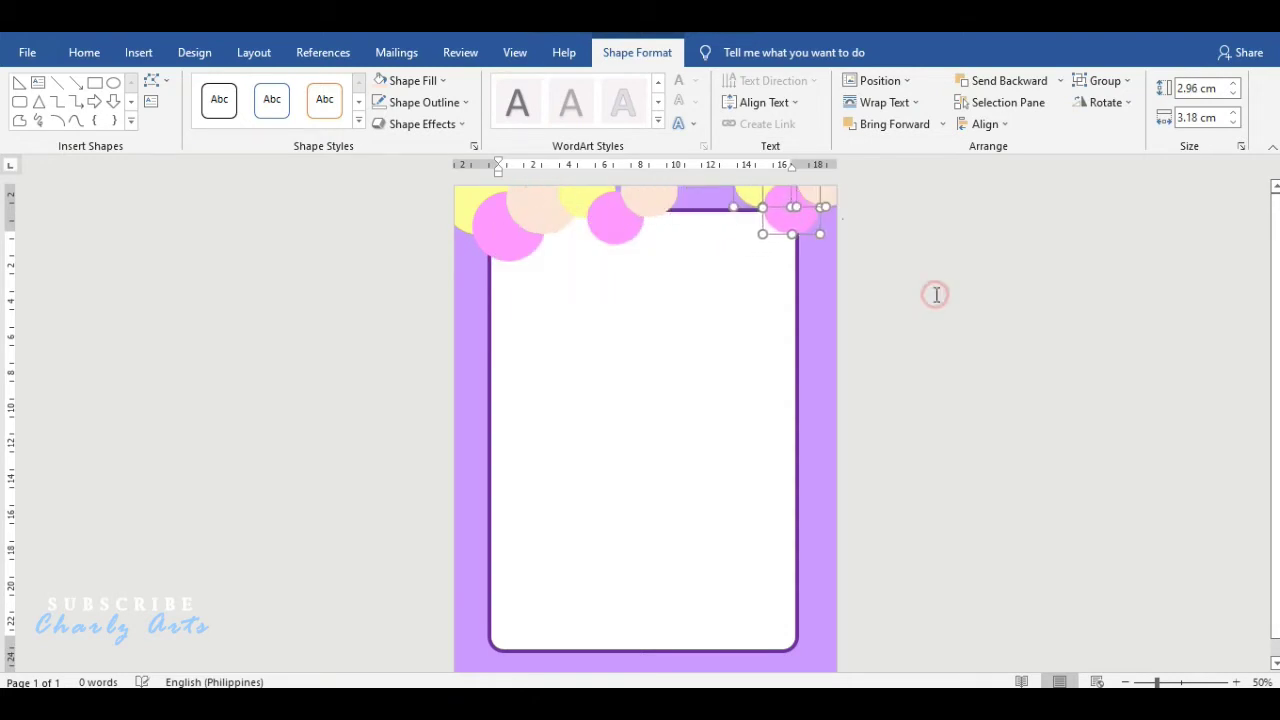
{"action": "mouse_move", "coordinate": [643, 205]}
{"action": "left_mouse_down"}
{"action": "mouse_move", "coordinate": [617, 226]}
{"action": "mouse_move", "coordinate": [683, 200]}
{"action": "mouse_move", "coordinate": [609, 197]}
{"action": "mouse_move", "coordinate": [730, 219]}
{"action": "left_mouse_up"}
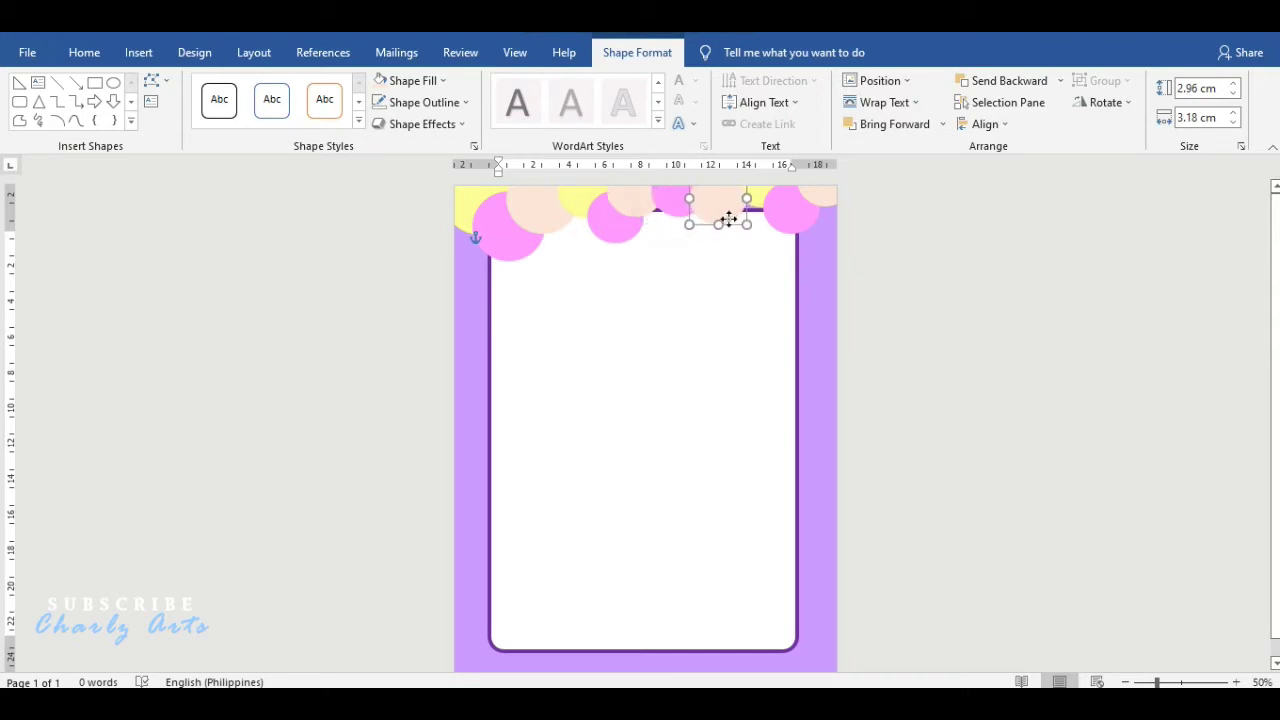
{"action": "left_click", "coordinate": [664, 204]}
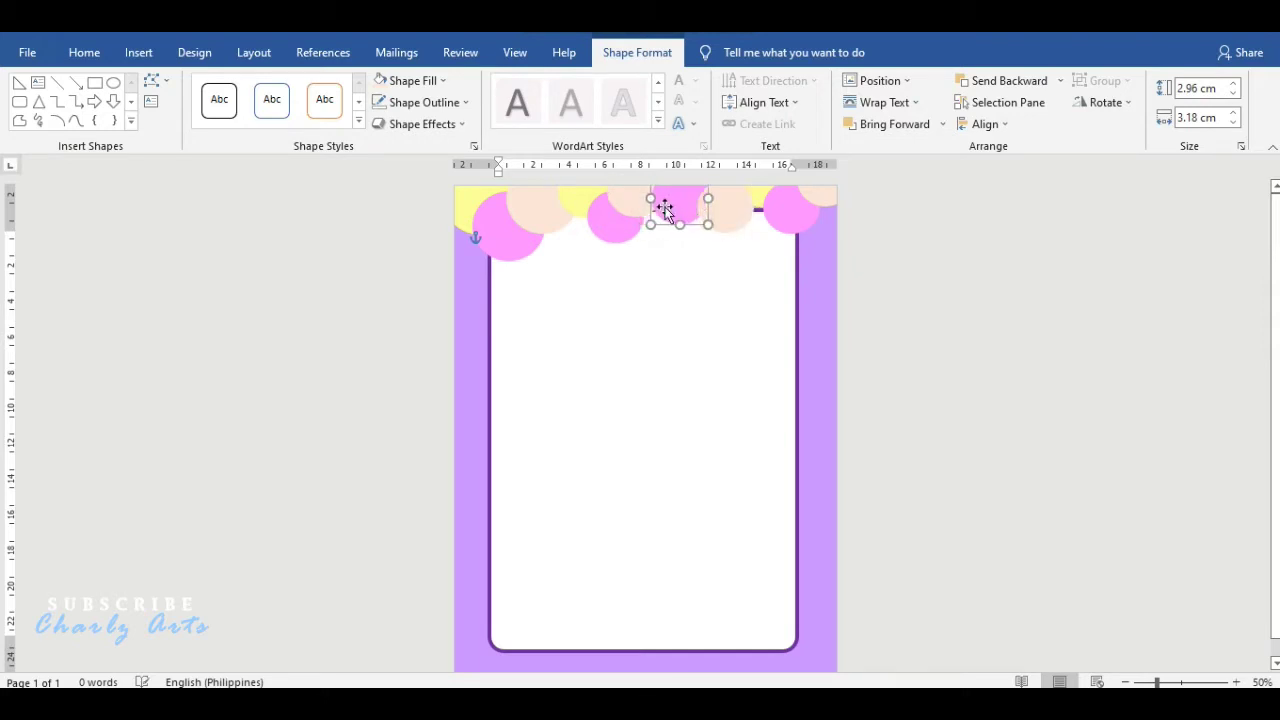
{"action": "left_click_drag", "start_coordinate": [706, 224], "coordinate": [713, 228]}
{"action": "left_click", "coordinate": [968, 307]}
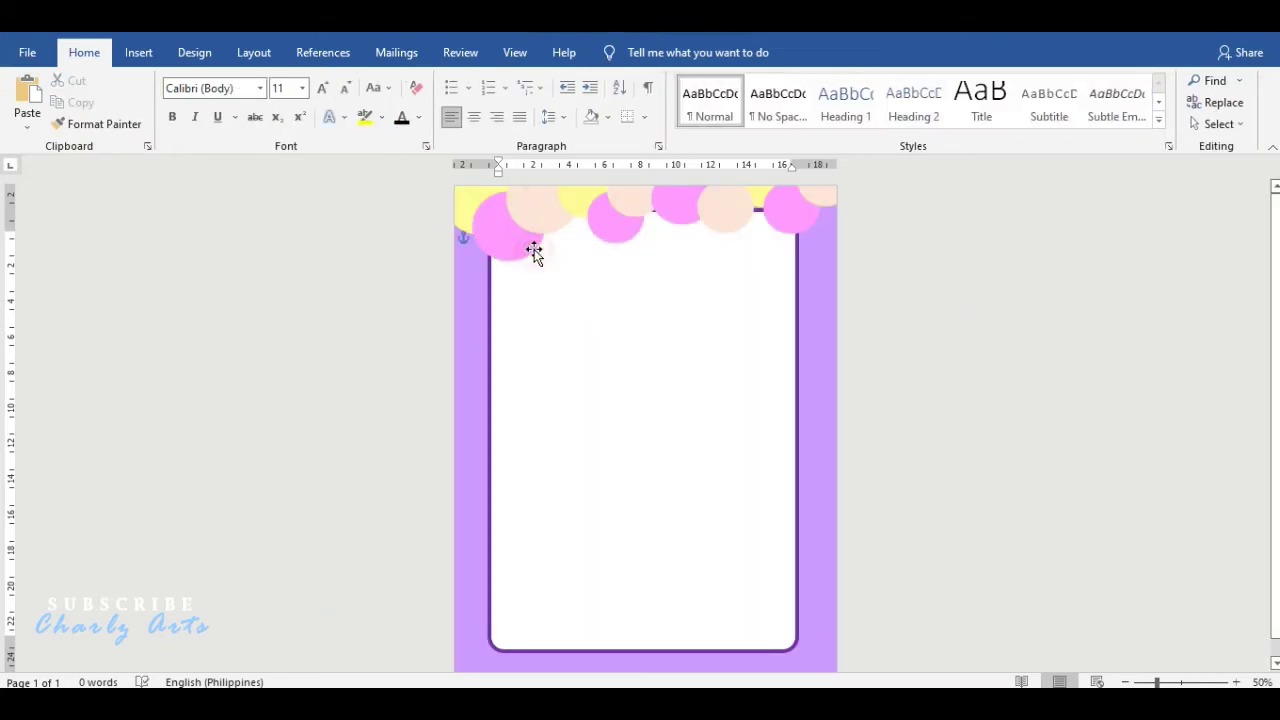
- Draw a flowchart wave band across the page bottom and fill it purple
{"action": "left_click", "coordinate": [534, 251]}
{"action": "left_click", "coordinate": [569, 204]}
{"action": "left_click", "coordinate": [568, 212]}
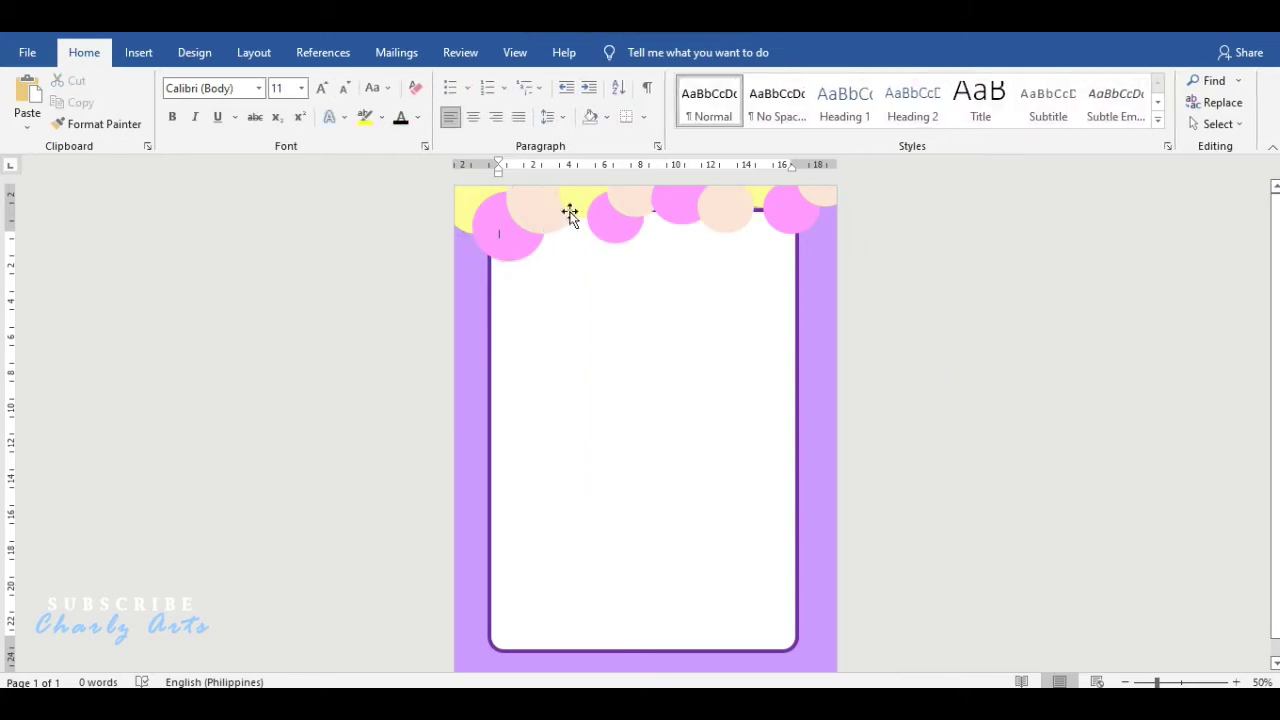
{"action": "left_click", "coordinate": [139, 56]}
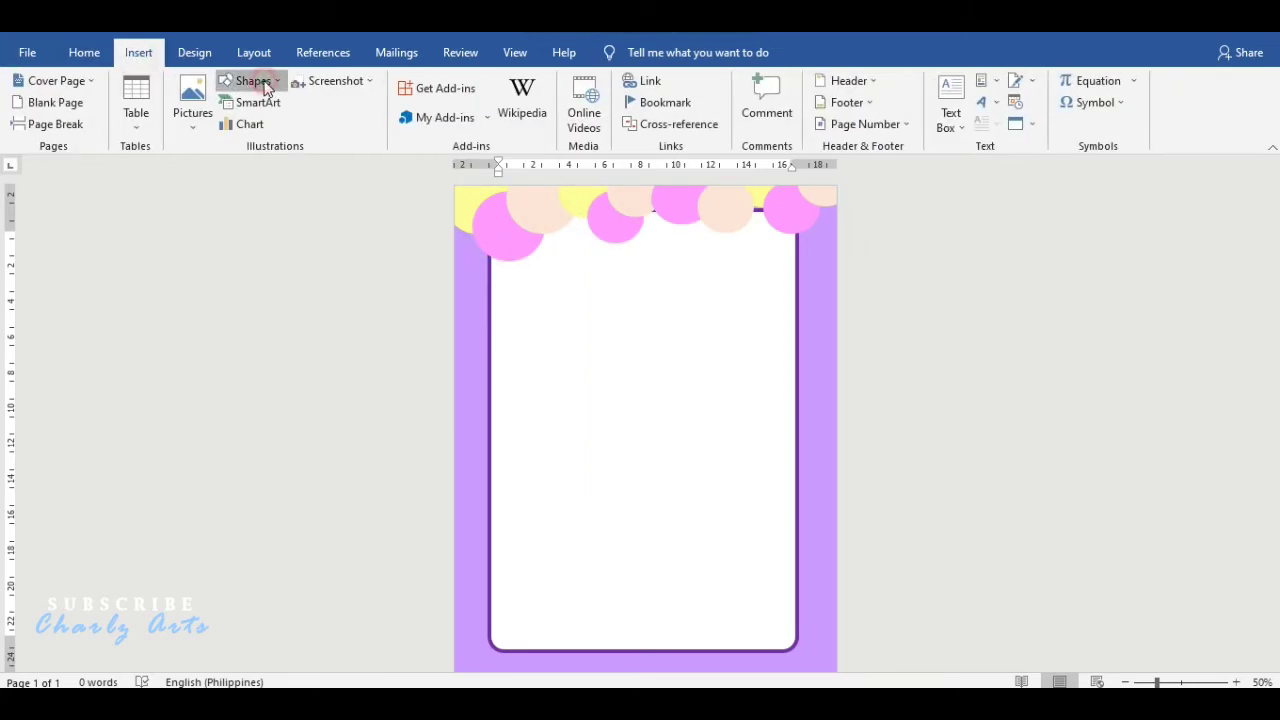
{"action": "left_click", "coordinate": [253, 82]}
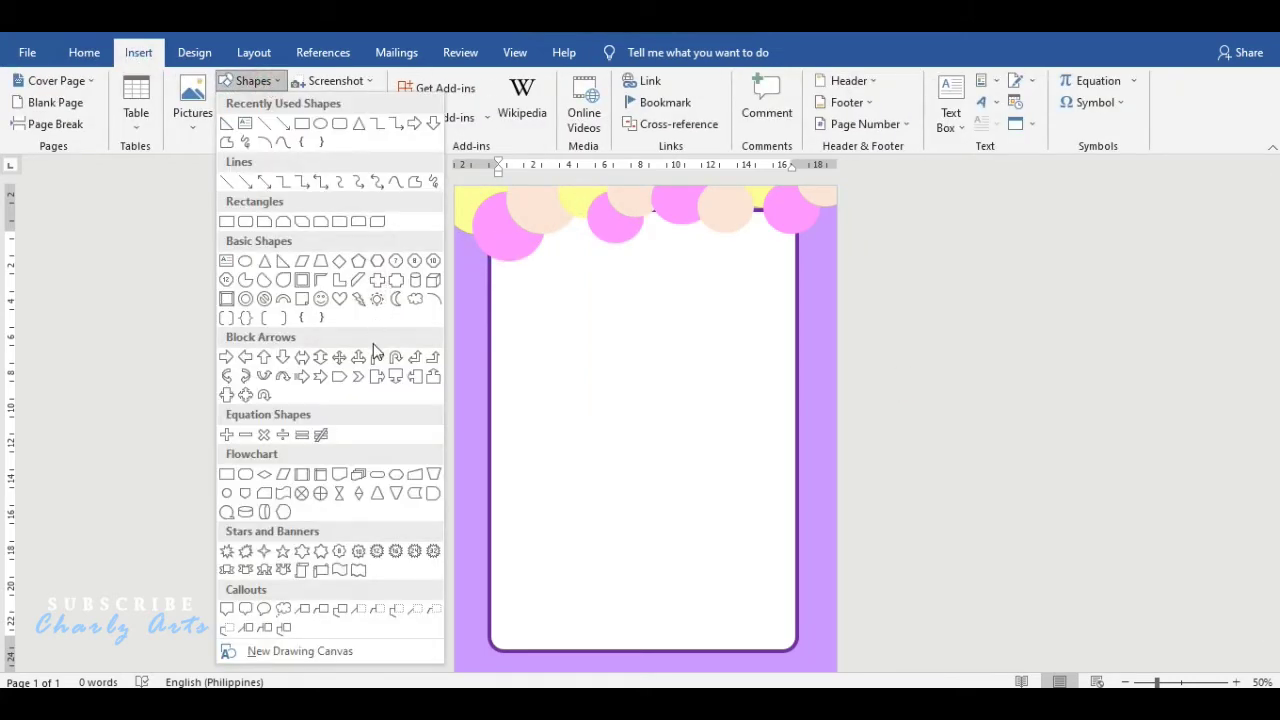
{"action": "left_click", "coordinate": [281, 495]}
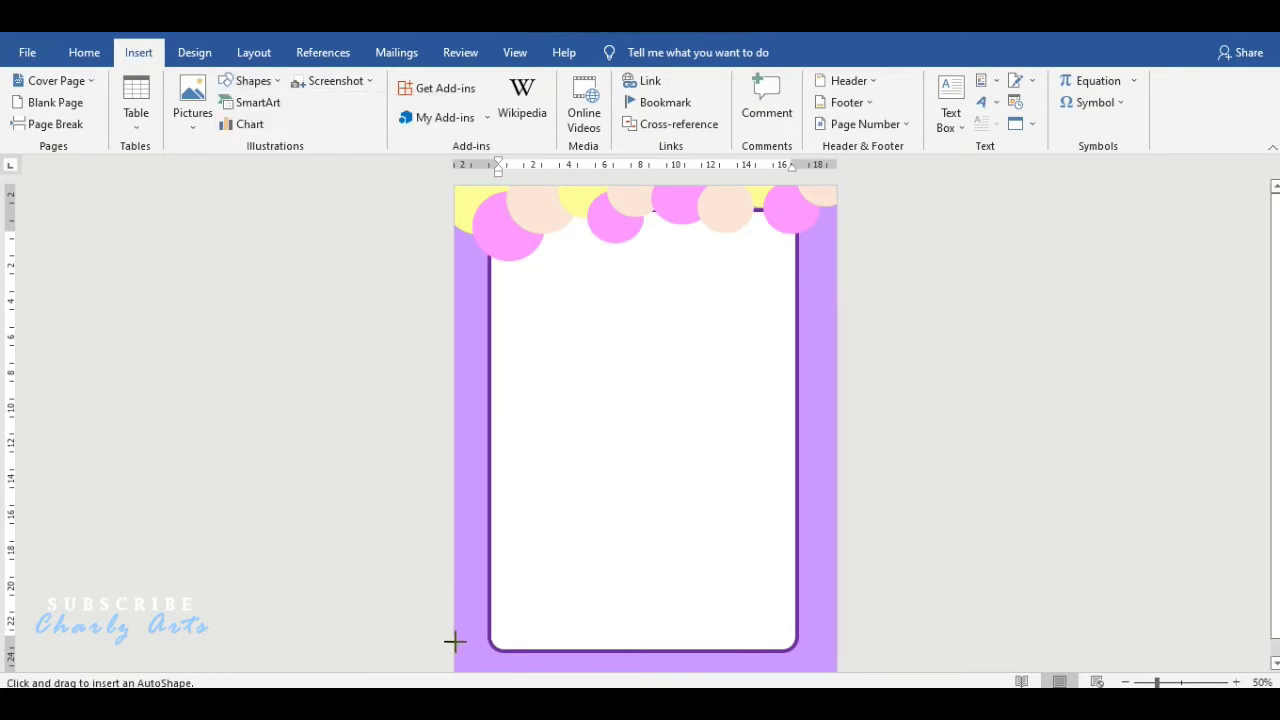
{"action": "left_click_drag", "start_coordinate": [455, 631], "coordinate": [825, 665]}
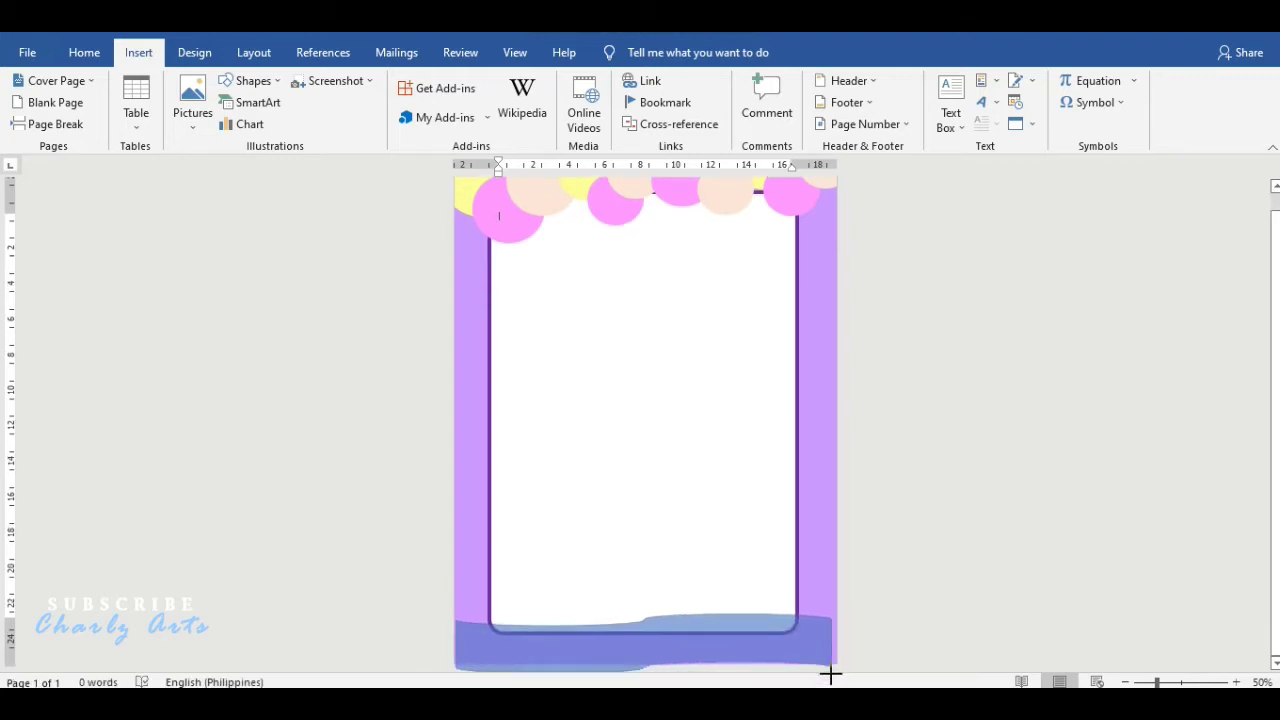
{"action": "left_click_drag", "start_coordinate": [825, 665], "coordinate": [834, 672]}
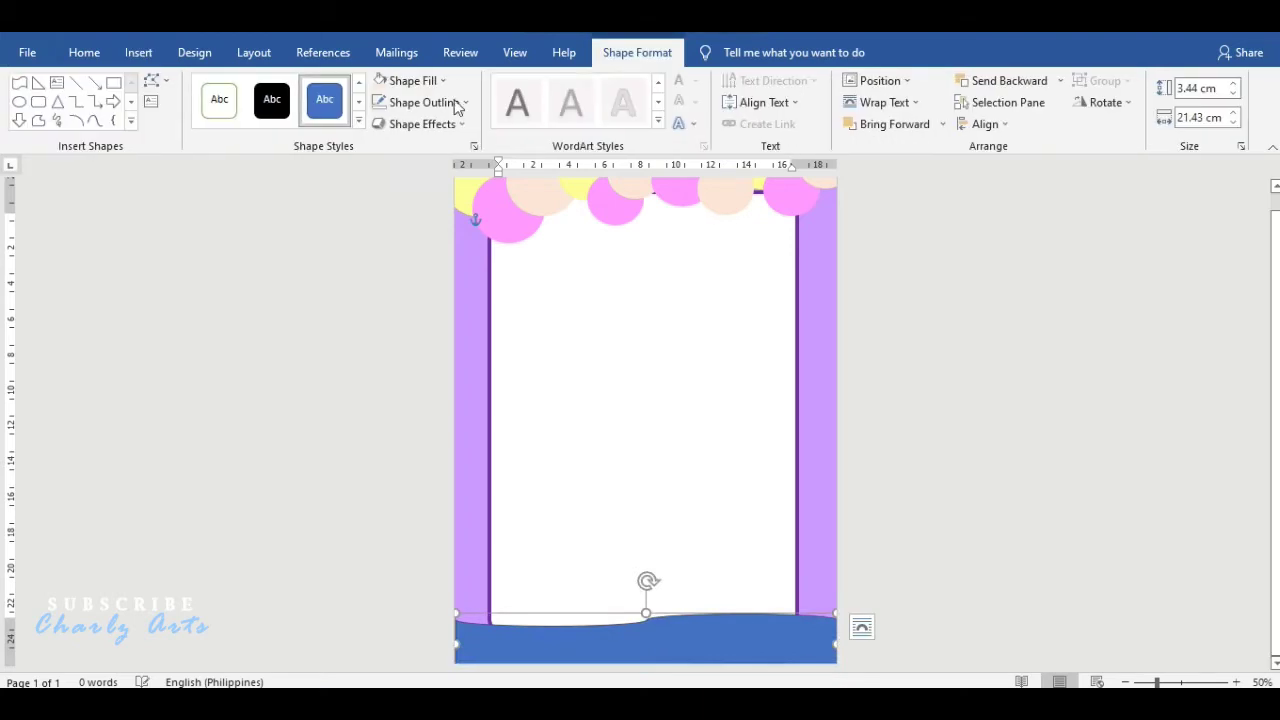
{"action": "left_click", "coordinate": [410, 80]}
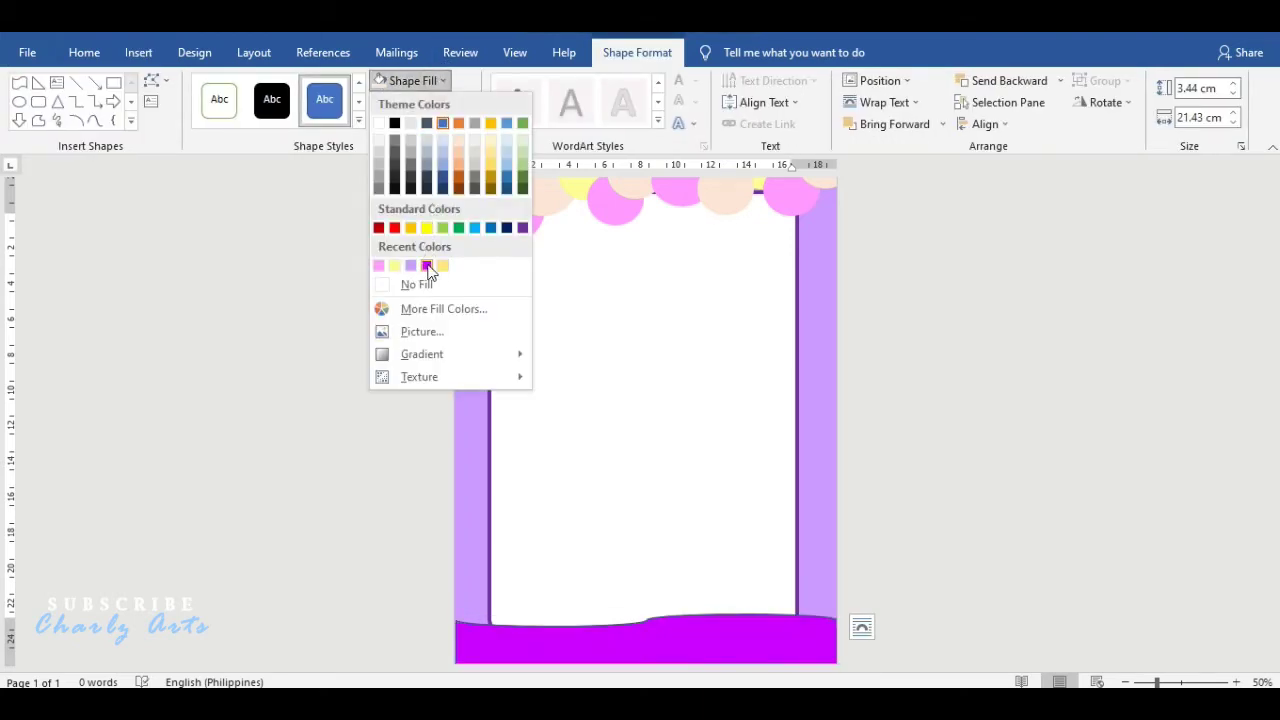
{"action": "left_click", "coordinate": [524, 229]}
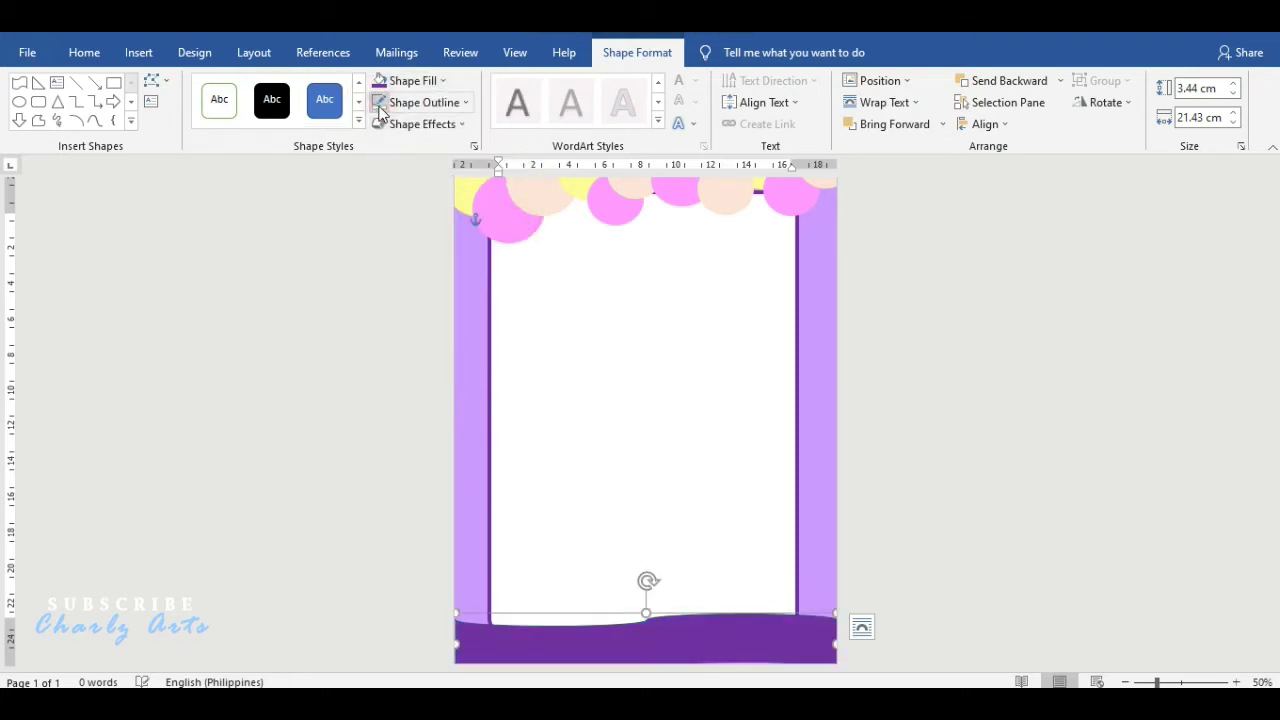
- Paste two copies of the wave, filling one pink and the other yellow
{"action": "key", "text": "ctrl+v"}
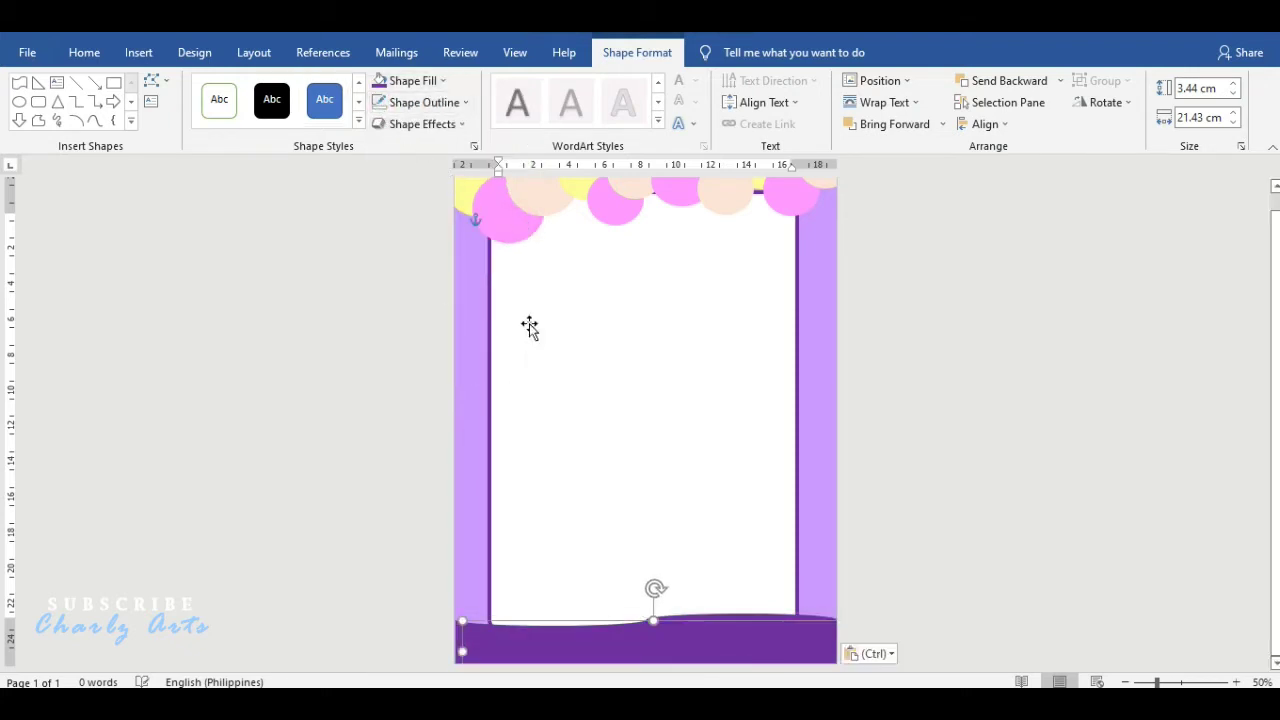
{"action": "left_click", "coordinate": [438, 82]}
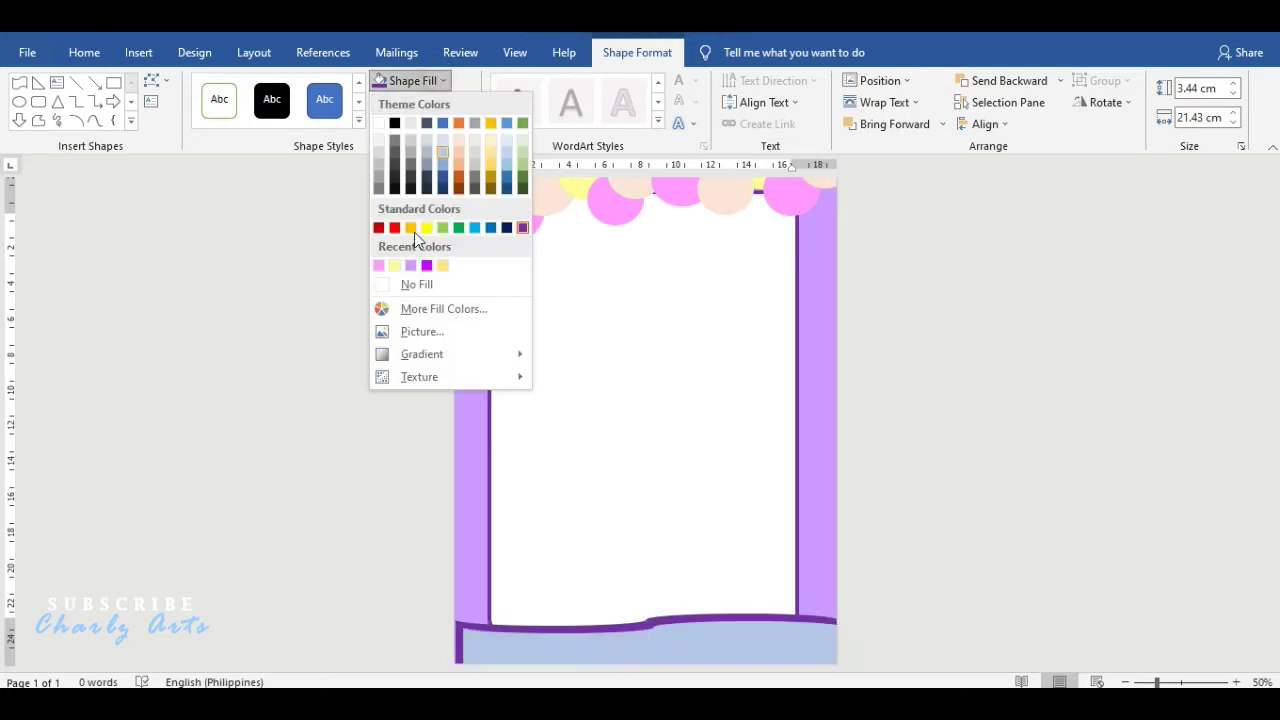
{"action": "left_click", "coordinate": [379, 266]}
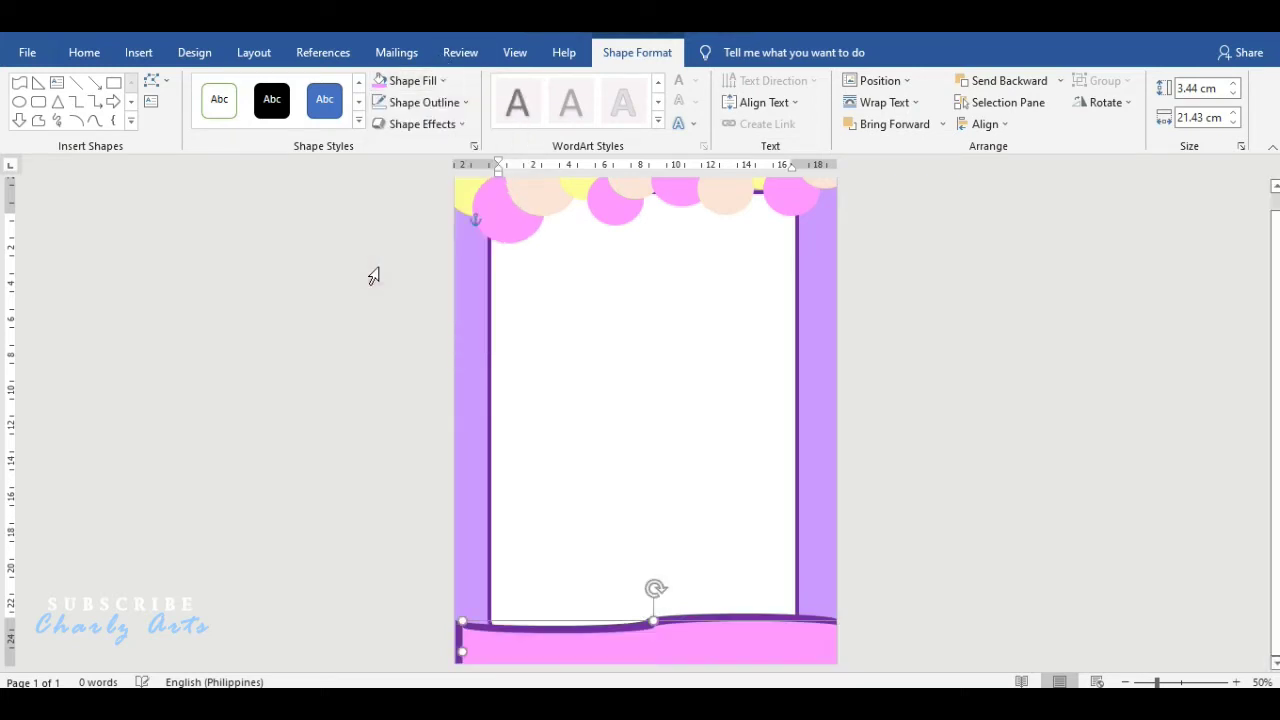
{"action": "key", "text": "ctrl+v"}
{"action": "left_click", "coordinate": [405, 81]}
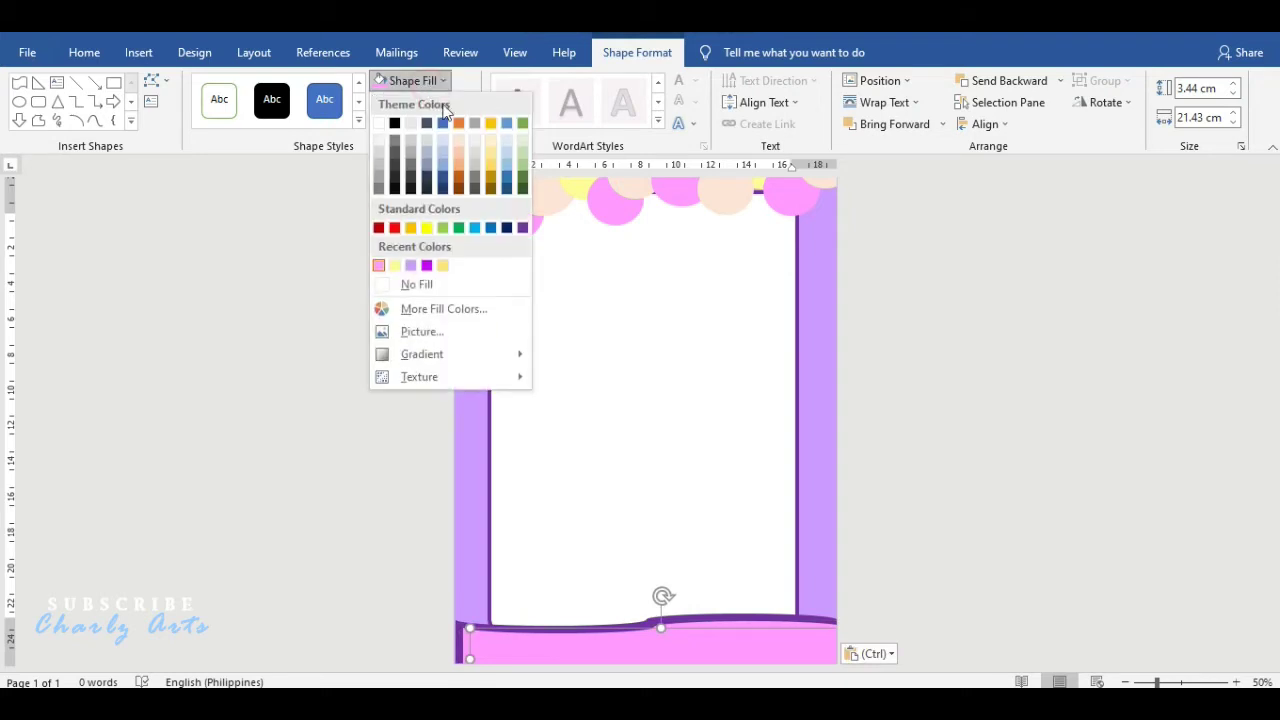
{"action": "left_click", "coordinate": [394, 265]}
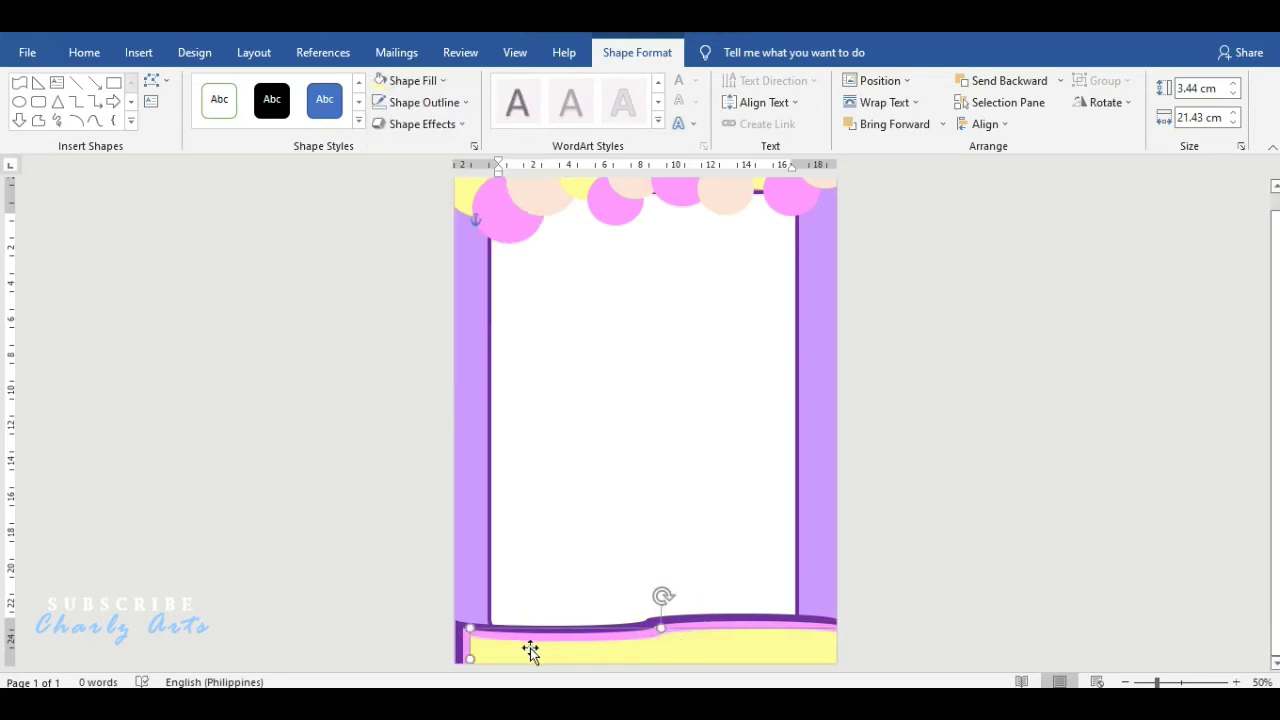
- Send all three wave bands behind the white panel and nudge them into place
{"action": "left_click", "coordinate": [465, 647], "text": "shift"}
{"action": "left_click", "coordinate": [472, 648]}
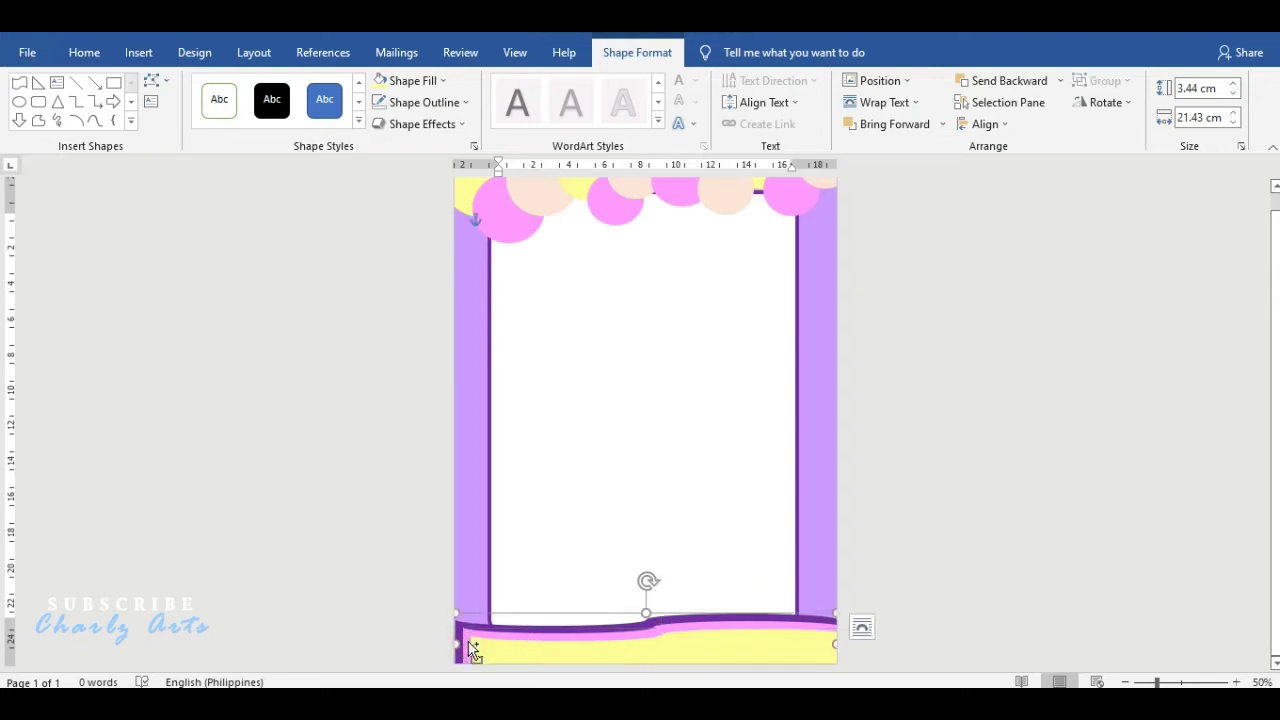
{"action": "left_click", "coordinate": [474, 646], "text": "shift"}
{"action": "left_click", "coordinate": [486, 651], "text": "shift"}
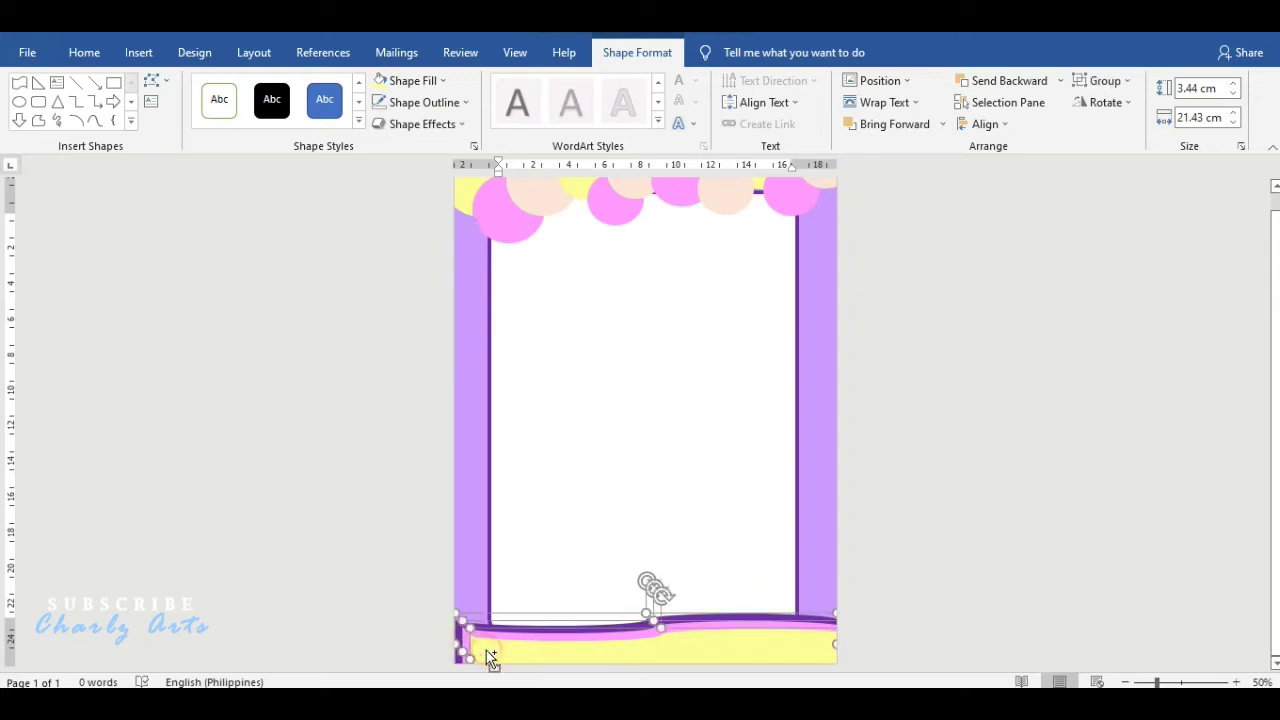
{"action": "left_click", "coordinate": [1060, 80]}
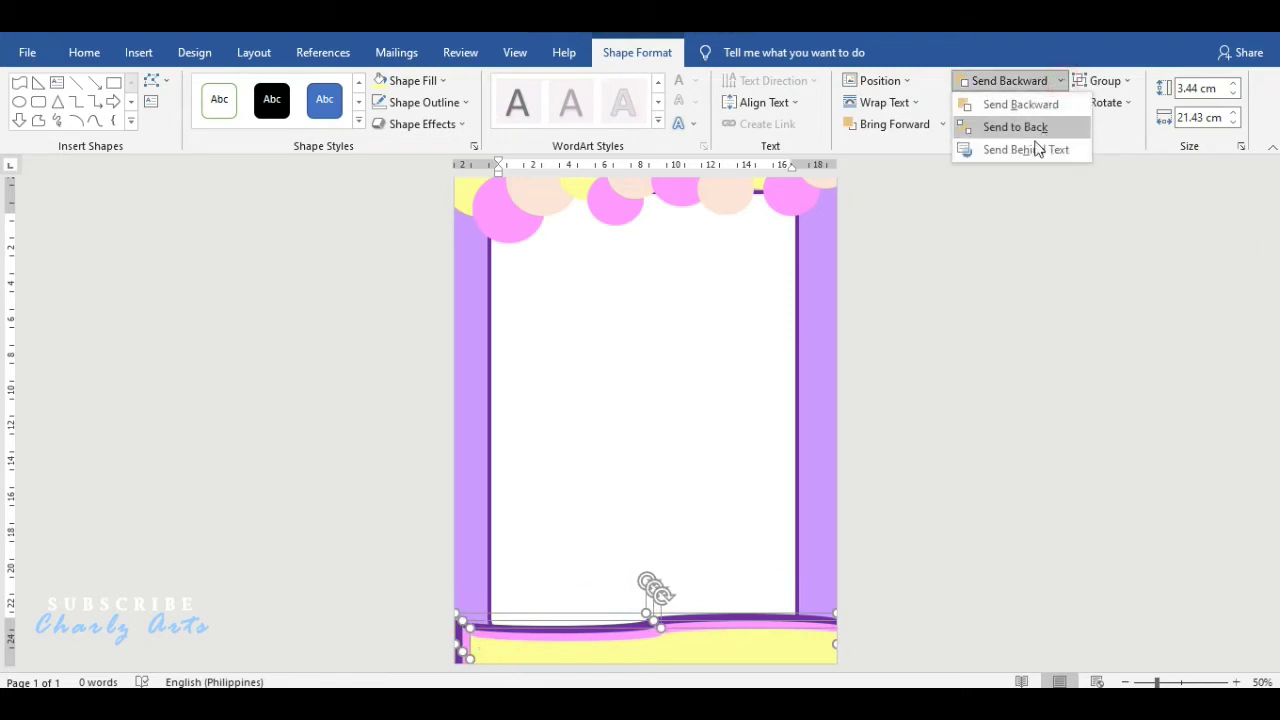
{"action": "left_click", "coordinate": [1041, 130]}
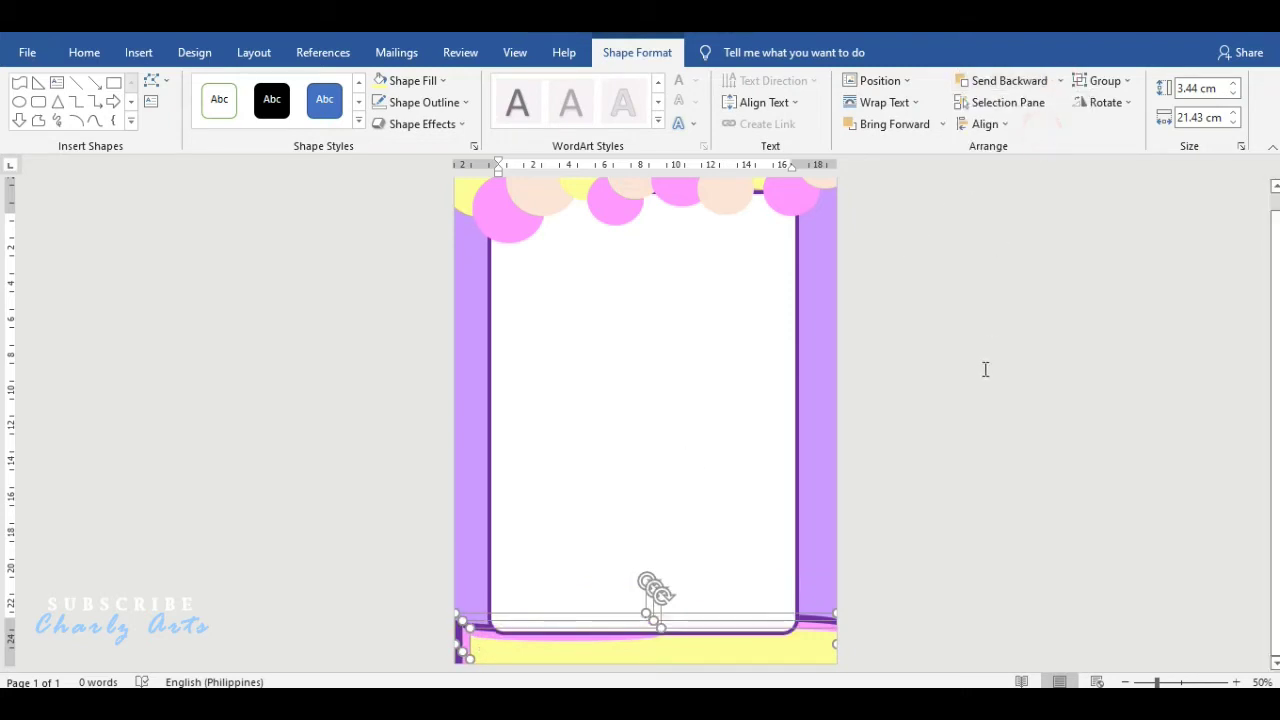
{"action": "key", "text": "Up"}
{"action": "key", "text": "Up"}
{"action": "key", "text": "Up"}
{"action": "key", "text": "Up"}
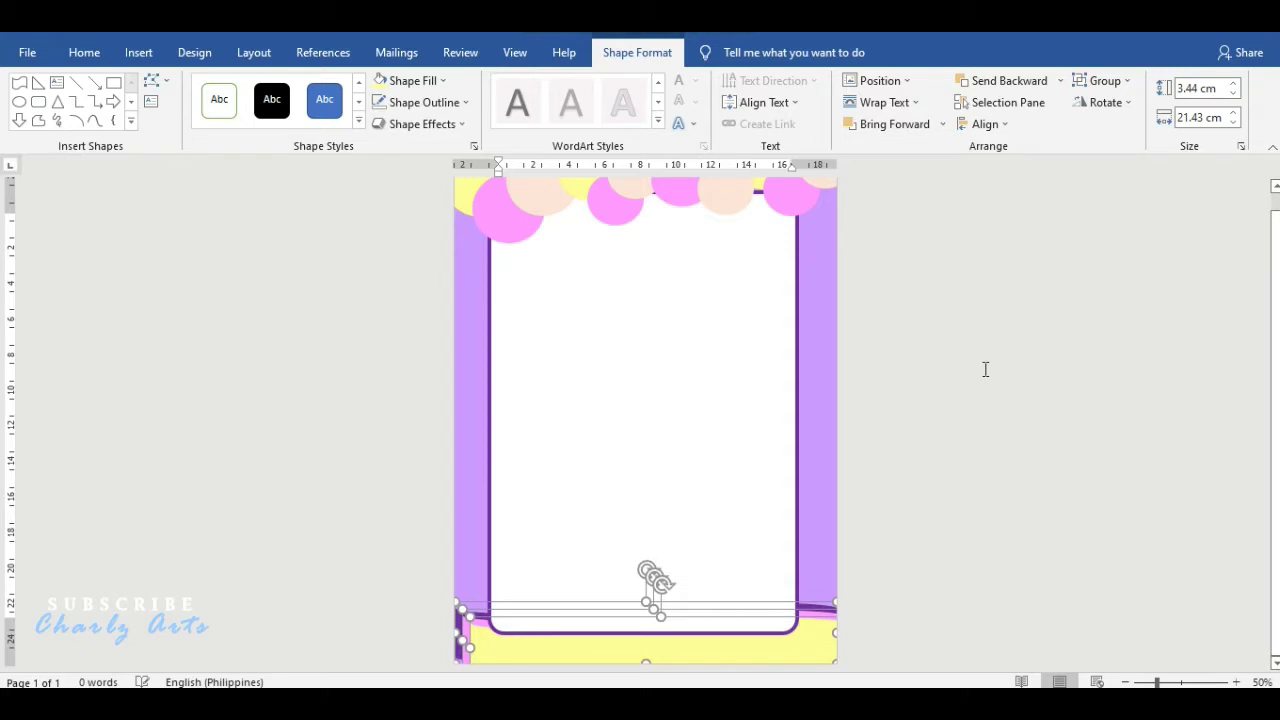
{"action": "key", "text": "Left"}
{"action": "key", "text": "Left"}
{"action": "key", "text": "Right"}
{"action": "left_click", "coordinate": [1074, 346]}
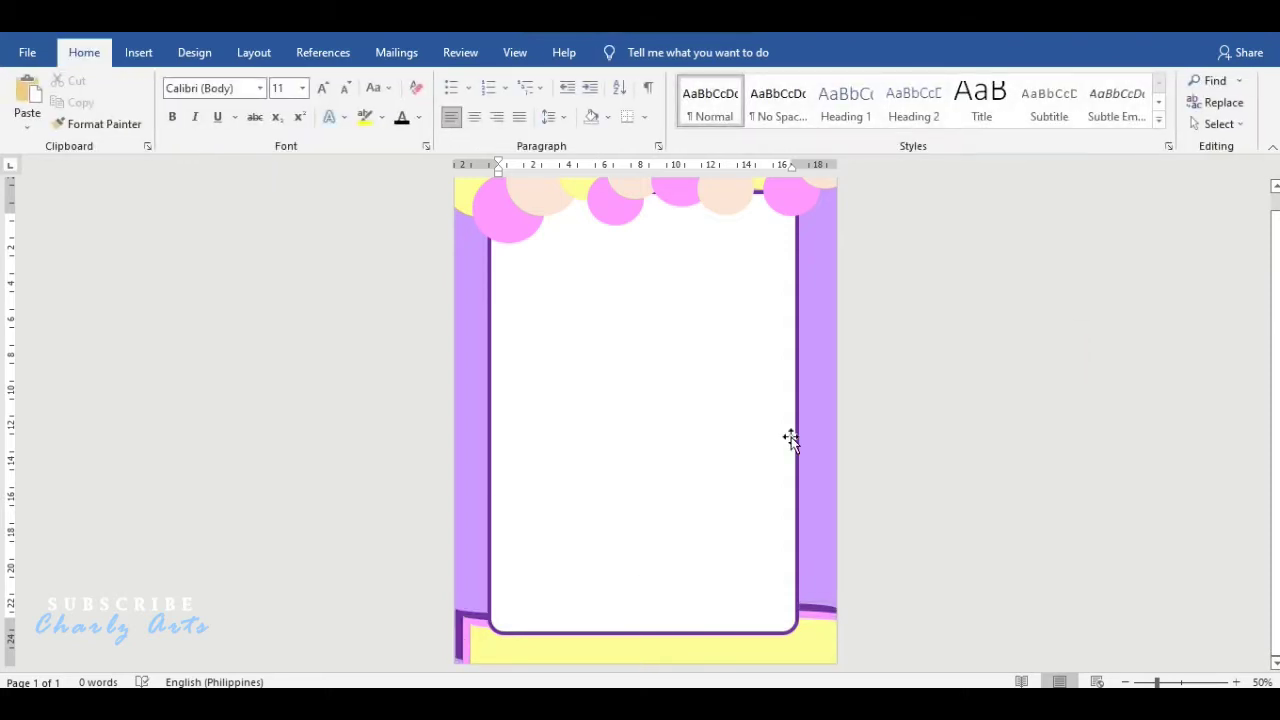
- Draw a text box near the panel's top with no outline and no fill
{"action": "scroll", "coordinate": [1183, 294], "scroll_direction": "up", "scroll_amount": 1}
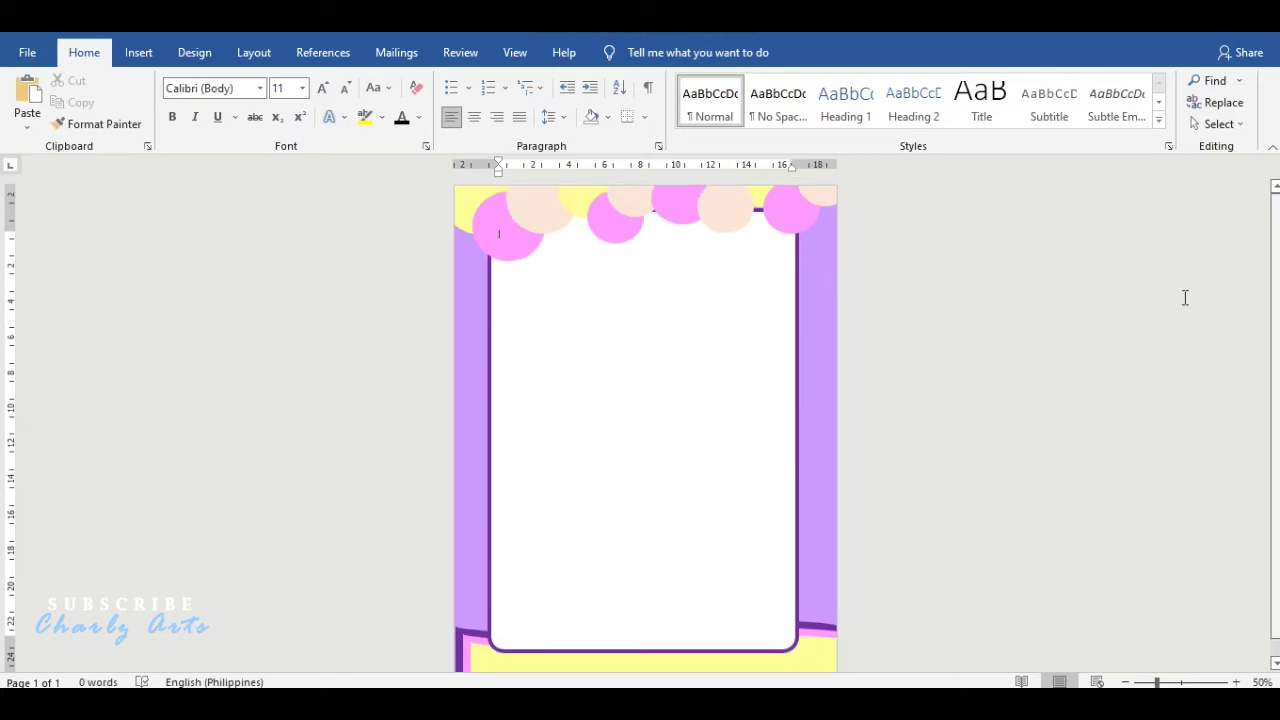
{"action": "left_click", "coordinate": [138, 52]}
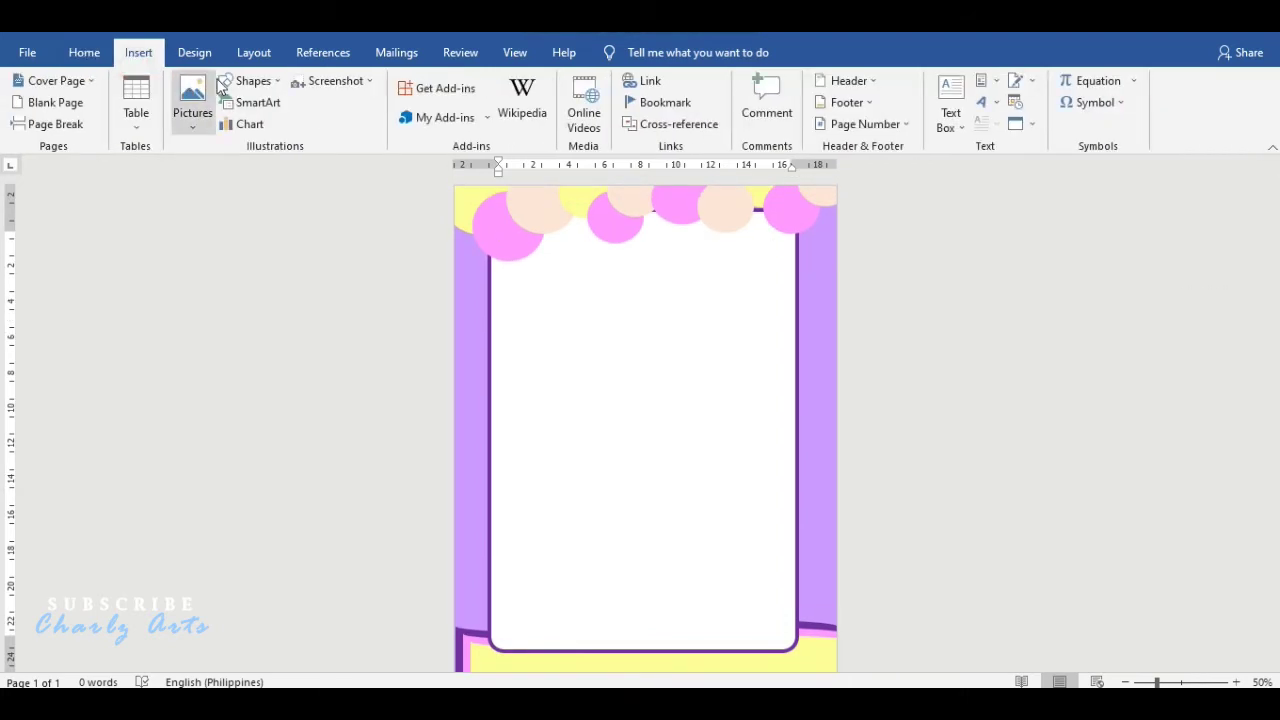
{"action": "left_click", "coordinate": [252, 80]}
{"action": "left_click", "coordinate": [258, 123]}
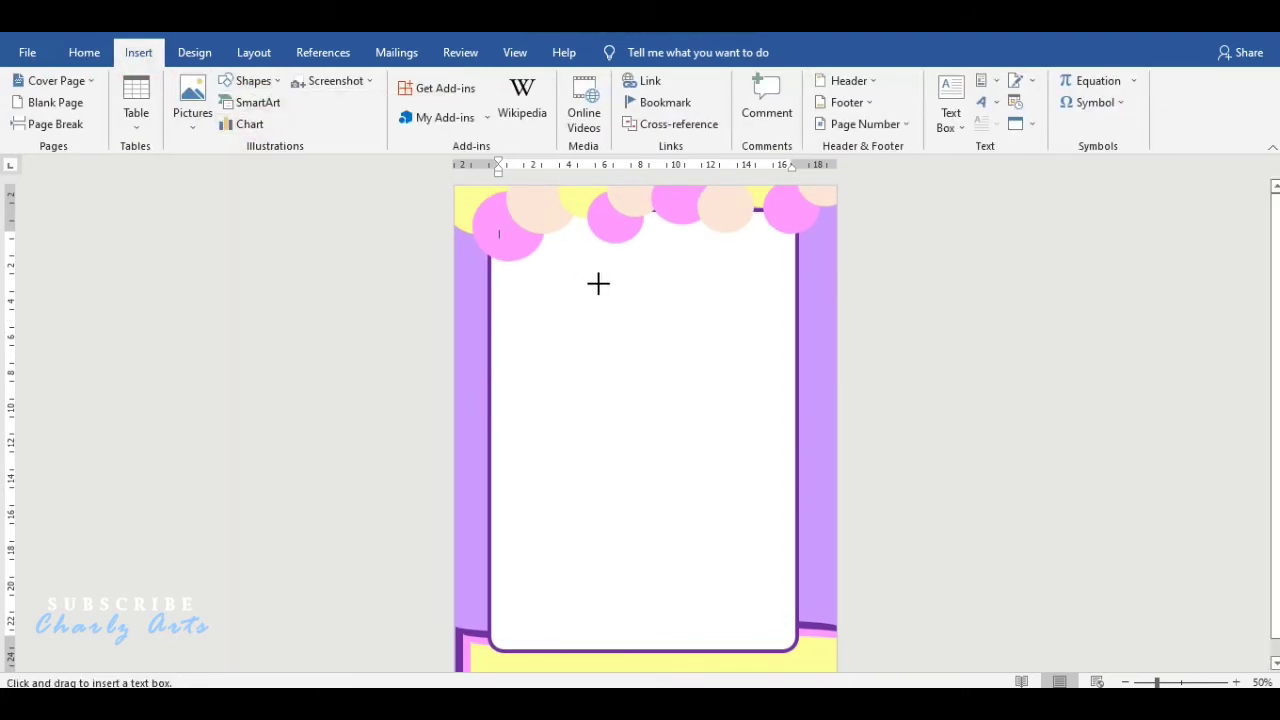
{"action": "left_click_drag", "start_coordinate": [517, 277], "coordinate": [763, 340]}
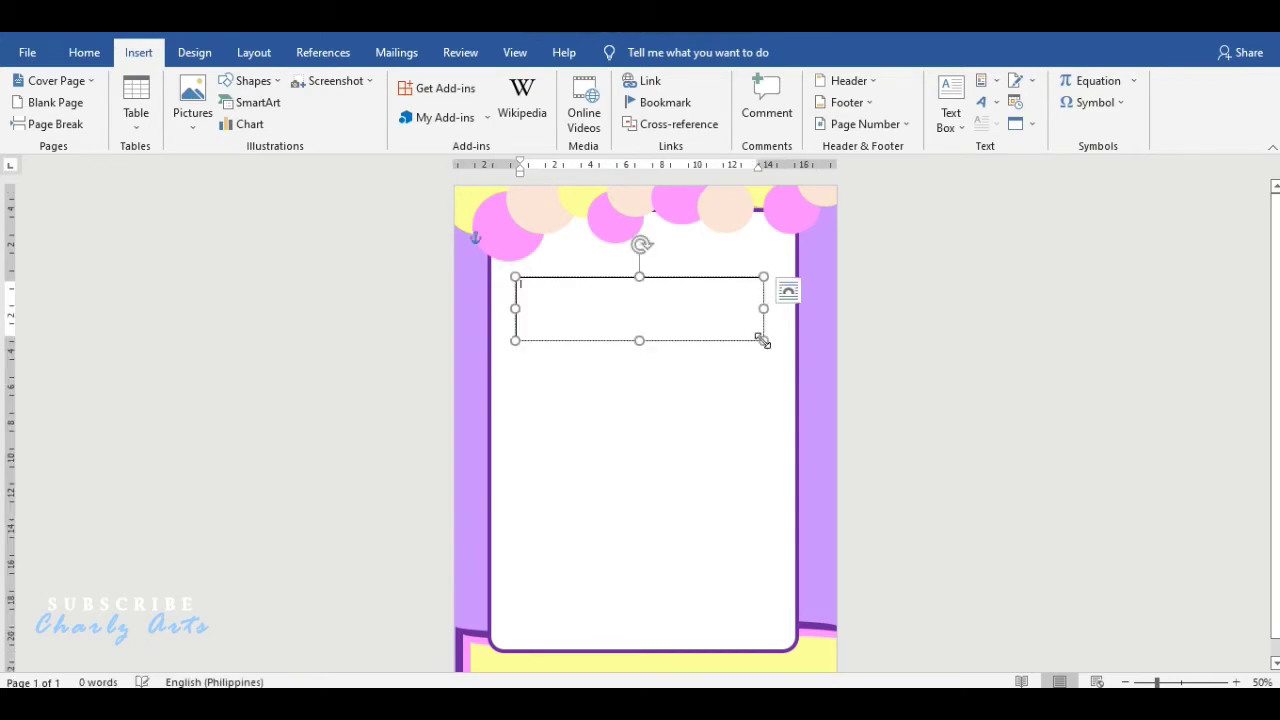
{"action": "left_click", "coordinate": [437, 102]}
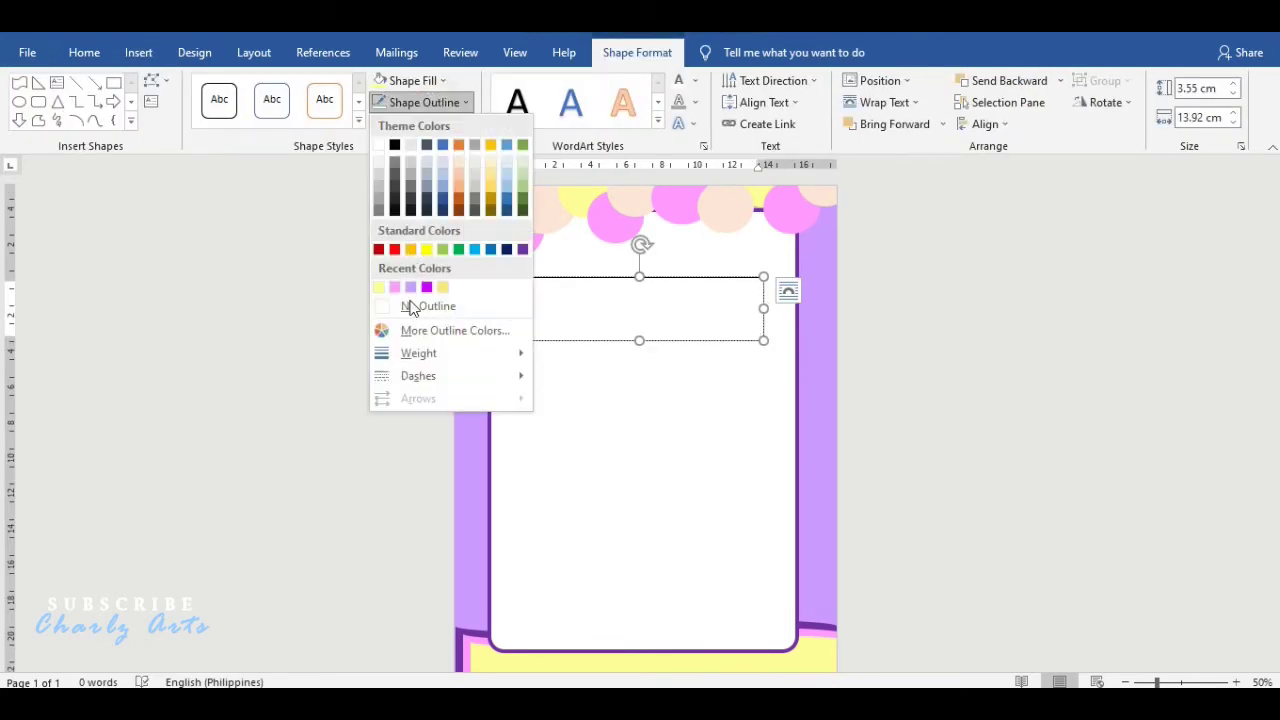
{"action": "left_click", "coordinate": [427, 306]}
{"action": "left_click", "coordinate": [410, 80]}
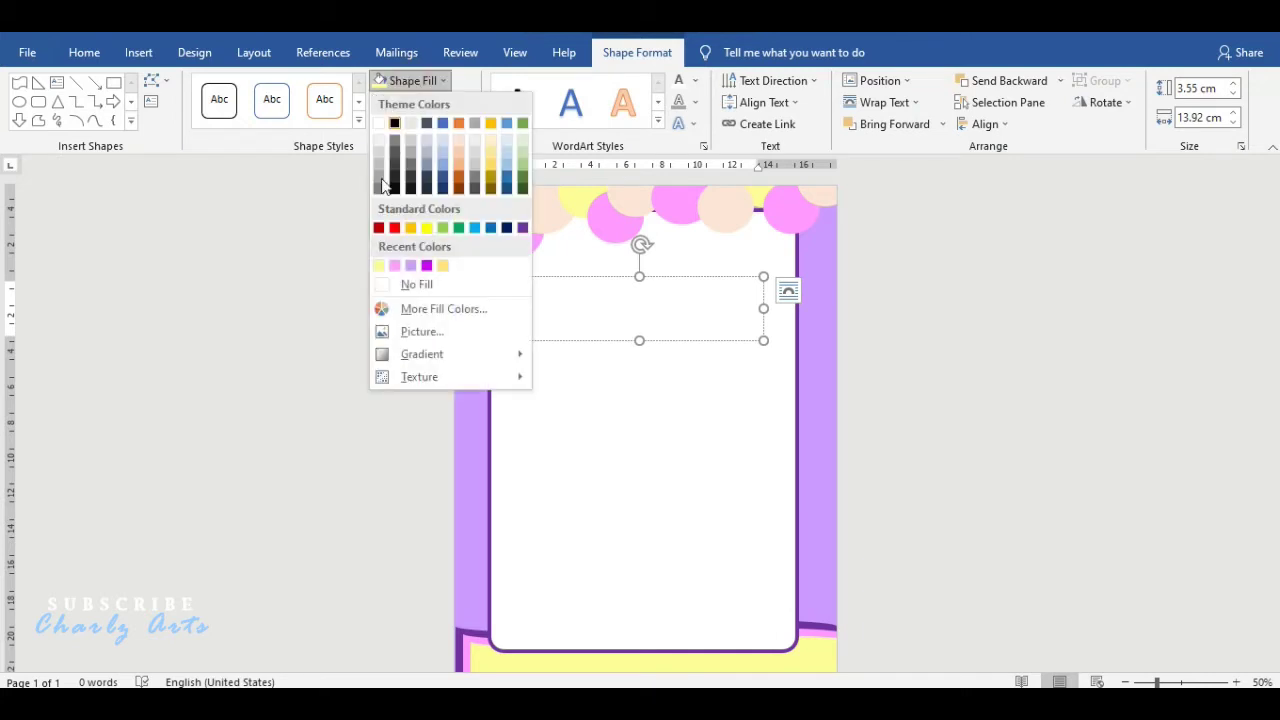
{"action": "left_click", "coordinate": [389, 285]}
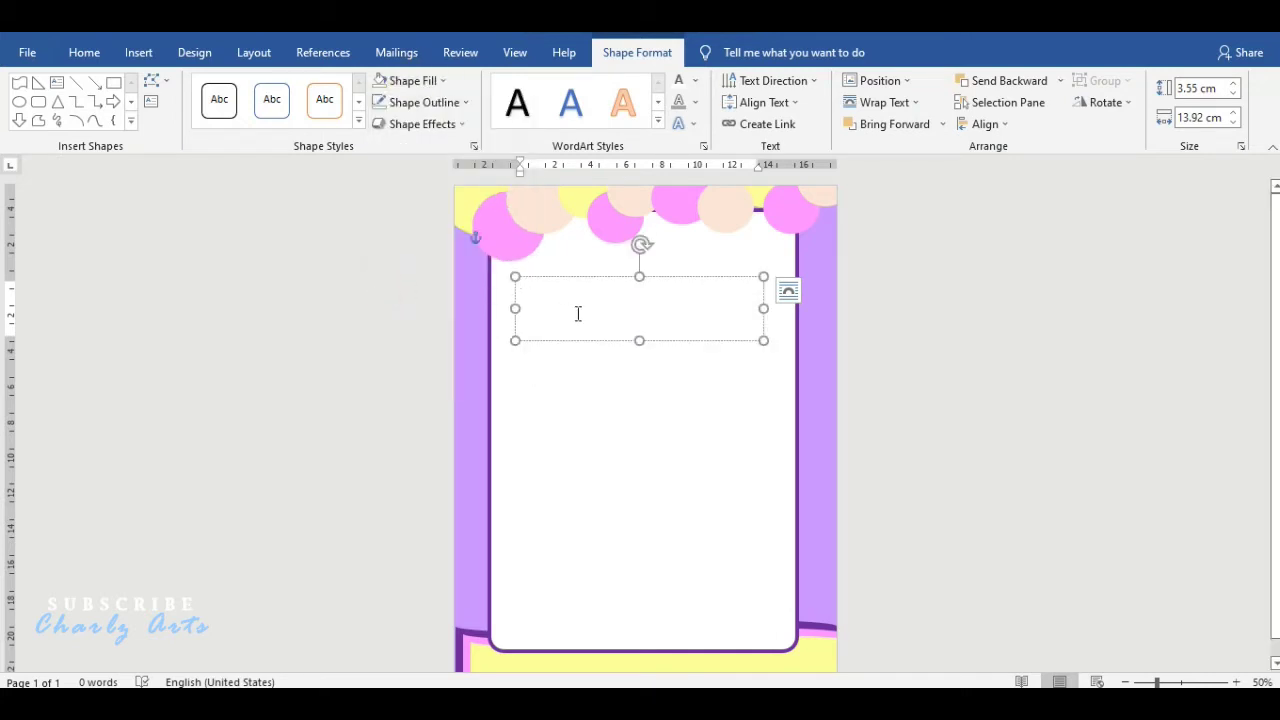
- Type 'Pastel Purple' into the text box and select all of it
{"action": "type", "text": "Fe"}
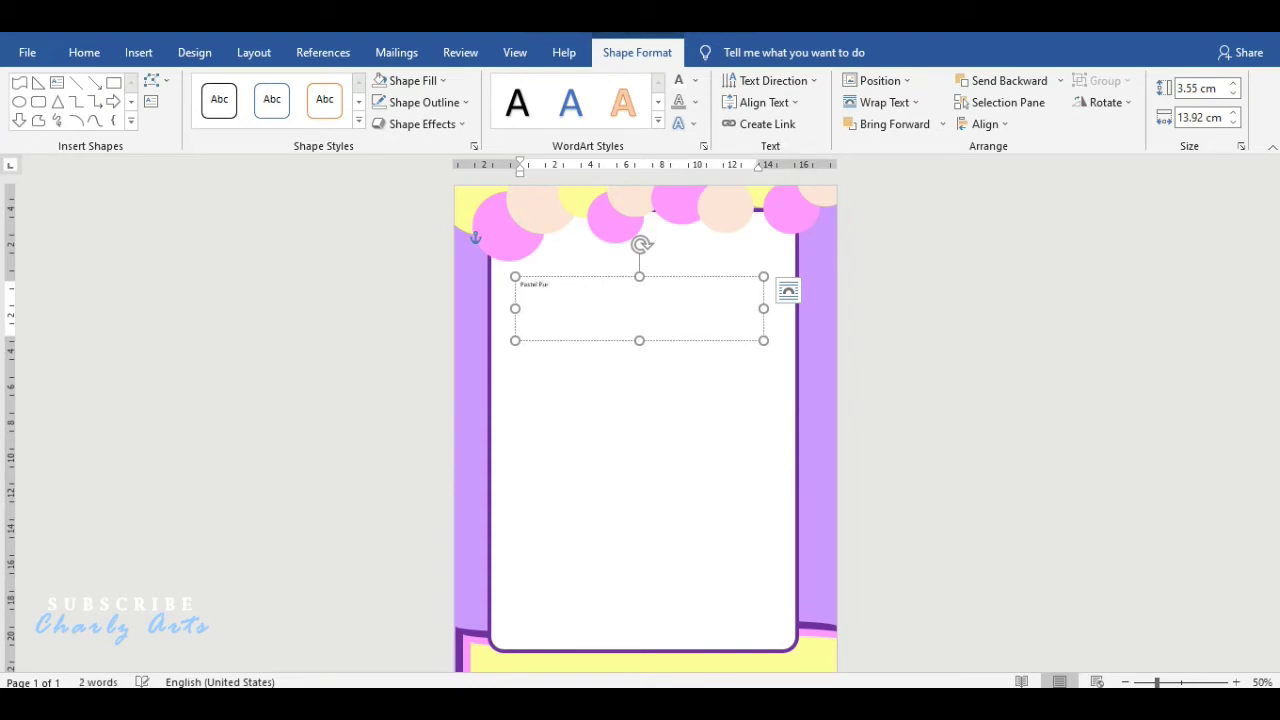
{"action": "key", "text": "ctrl+a"}
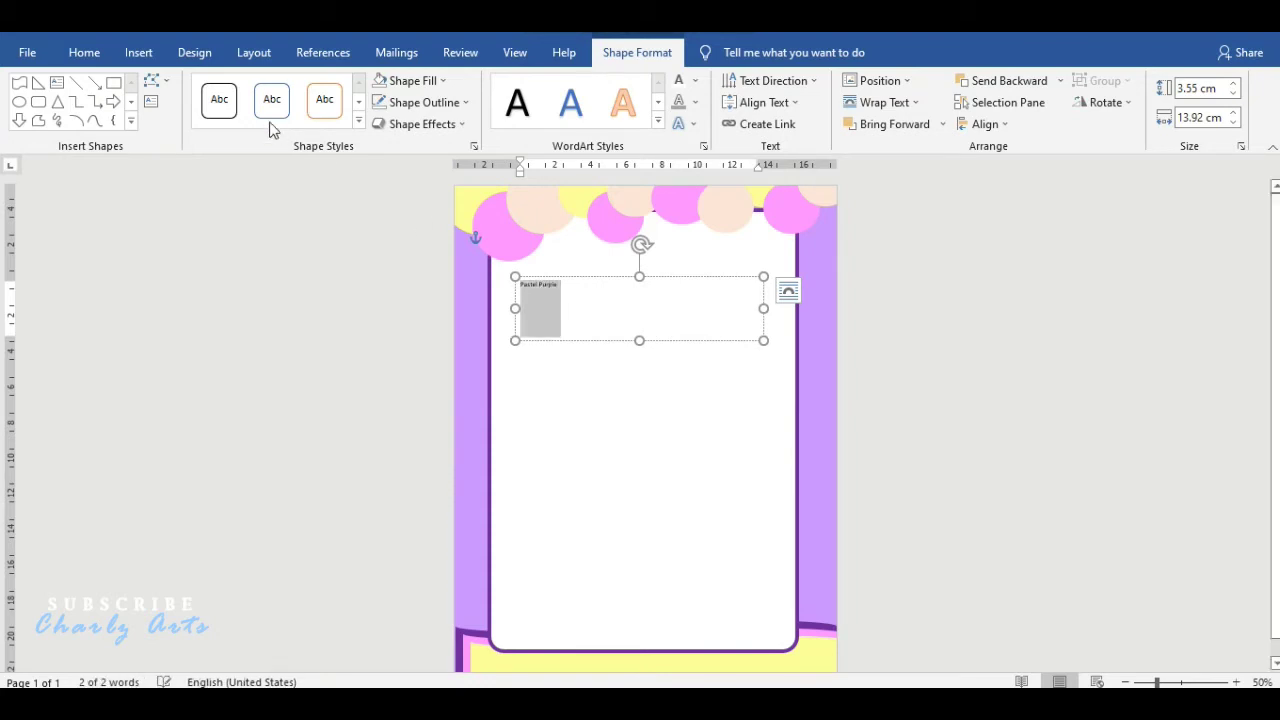
{"action": "left_click", "coordinate": [88, 58]}
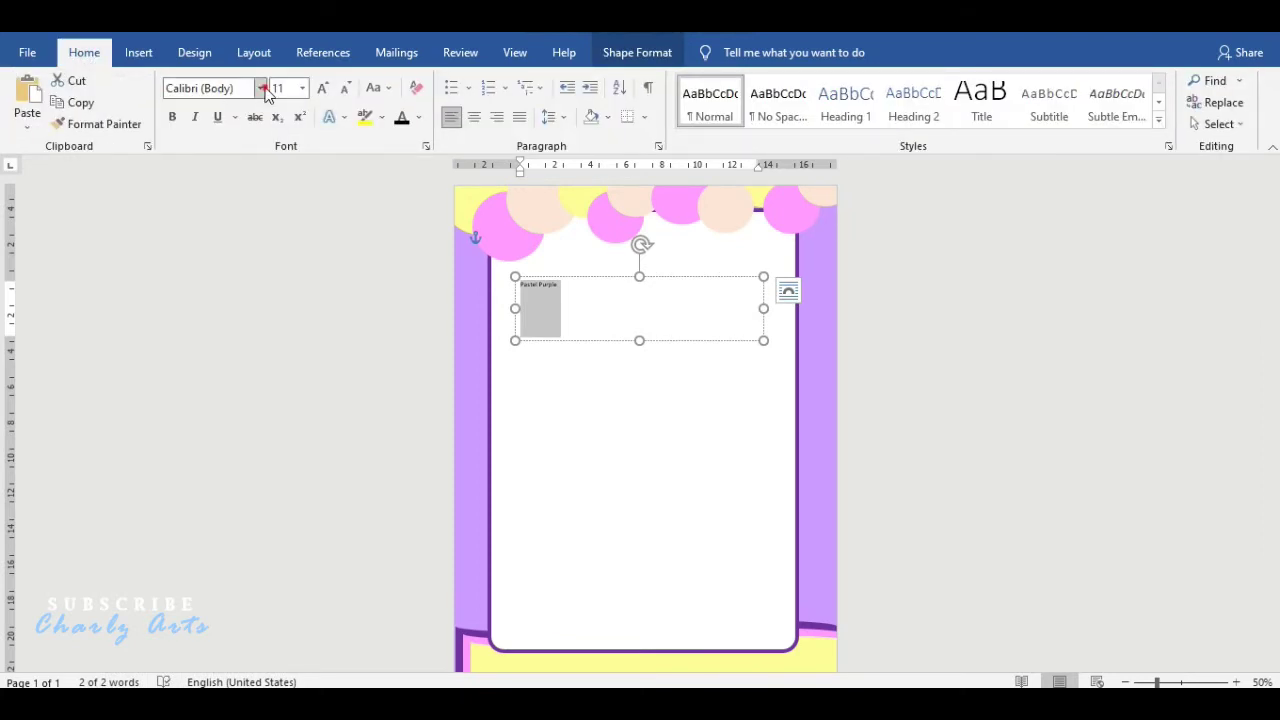
- Set the title text to Cooper Black and grow it to 72 pt
{"action": "left_click", "coordinate": [262, 89]}
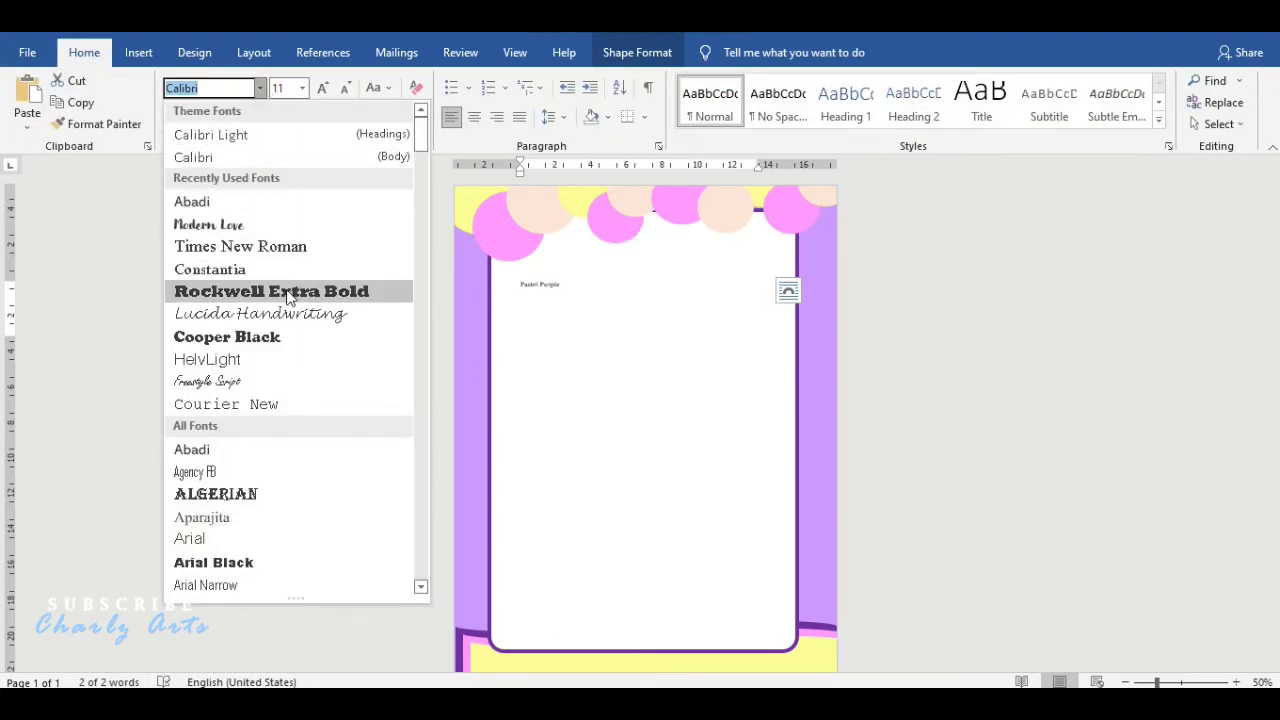
{"action": "left_click", "coordinate": [237, 337]}
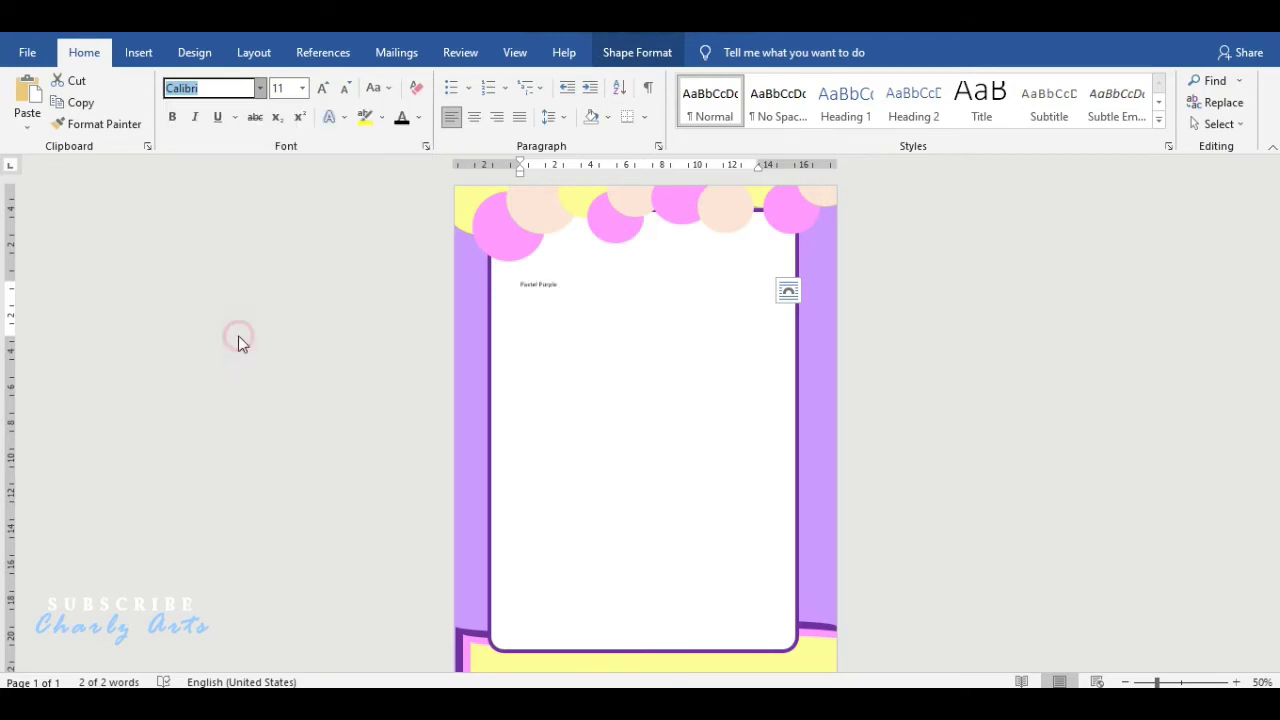
{"action": "left_click", "coordinate": [322, 88]}
{"action": "left_click", "coordinate": [322, 88]}
{"action": "left_click", "coordinate": [322, 88]}
{"action": "left_click", "coordinate": [322, 88]}
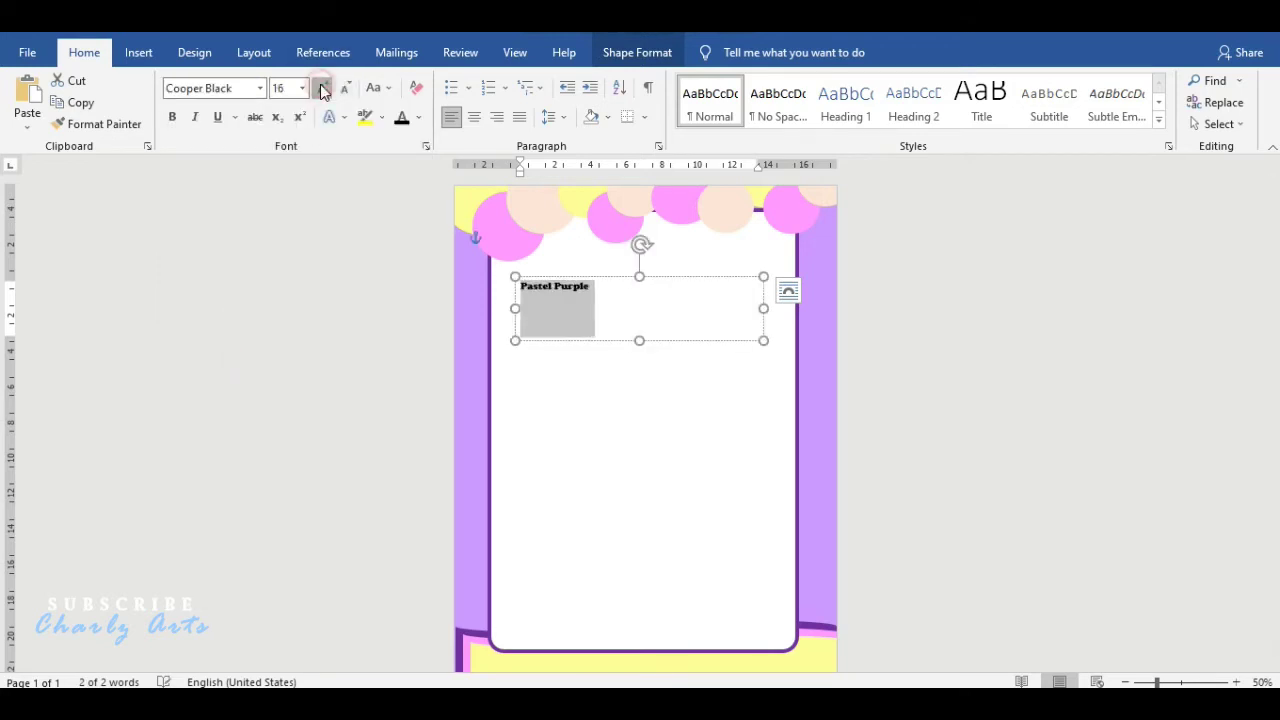
{"action": "left_click", "coordinate": [322, 88]}
{"action": "left_click", "coordinate": [322, 88]}
{"action": "left_click", "coordinate": [322, 88]}
{"action": "left_click", "coordinate": [322, 88]}
{"action": "left_click", "coordinate": [322, 88]}
{"action": "left_click", "coordinate": [322, 88]}
{"action": "left_click", "coordinate": [322, 88]}
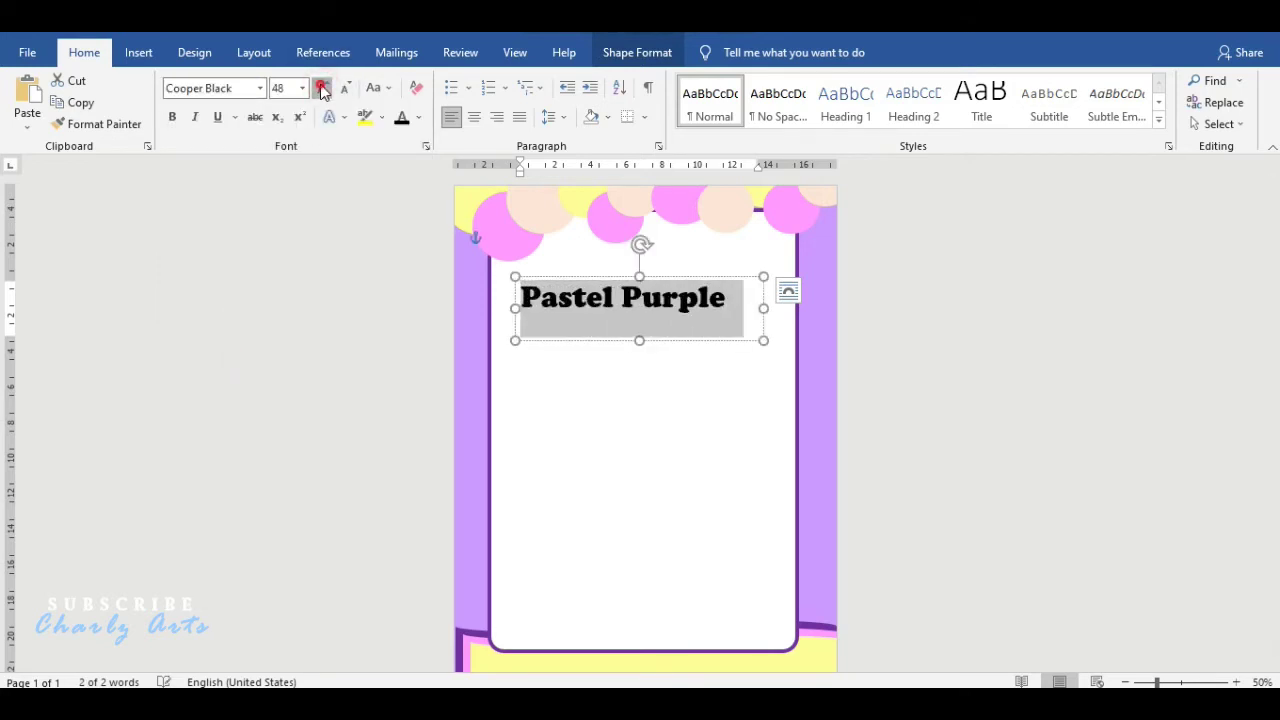
{"action": "left_click", "coordinate": [322, 88]}
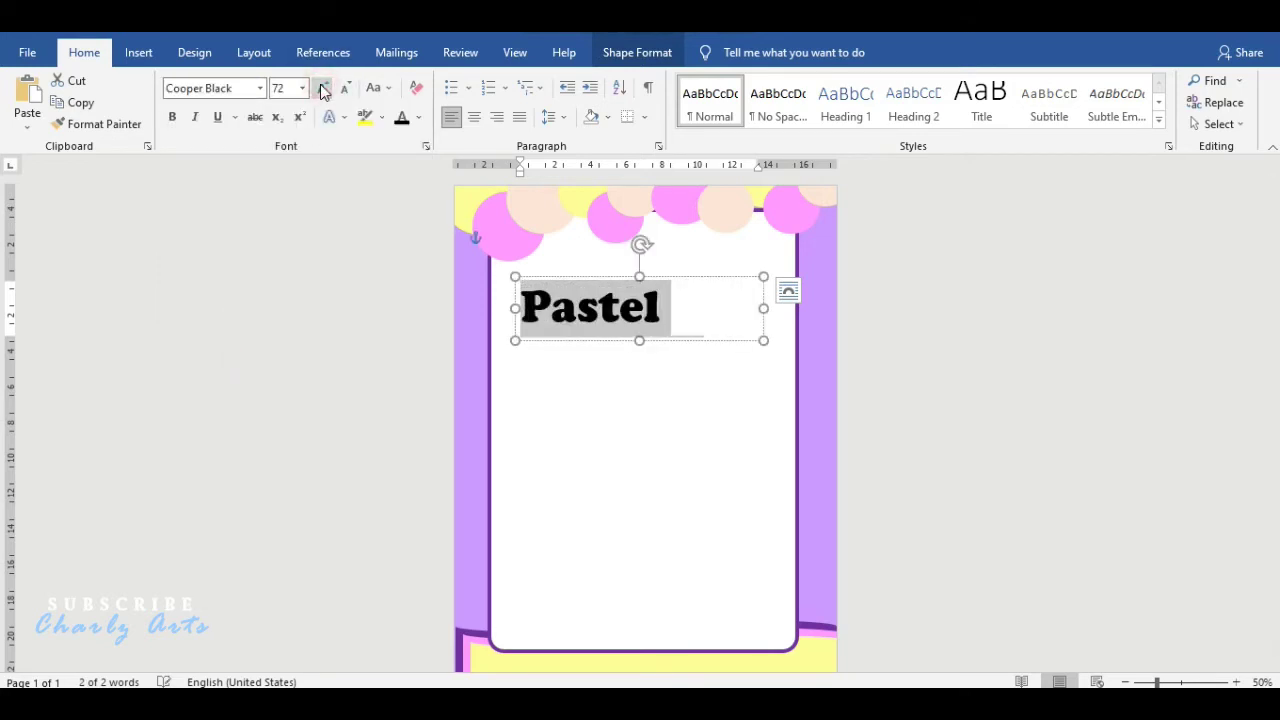
{"action": "left_click", "coordinate": [420, 118]}
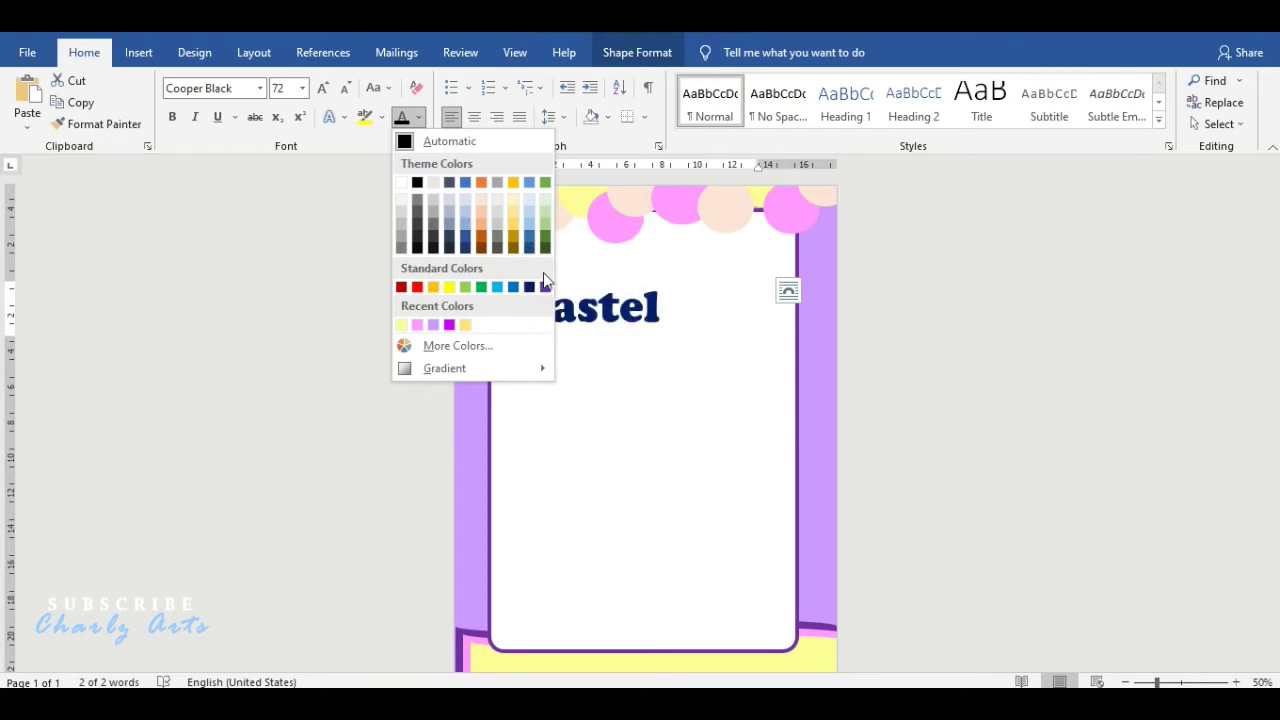
- Colour the title text deep purple (#652B91) with a custom colour
{"action": "left_click", "coordinate": [545, 288]}
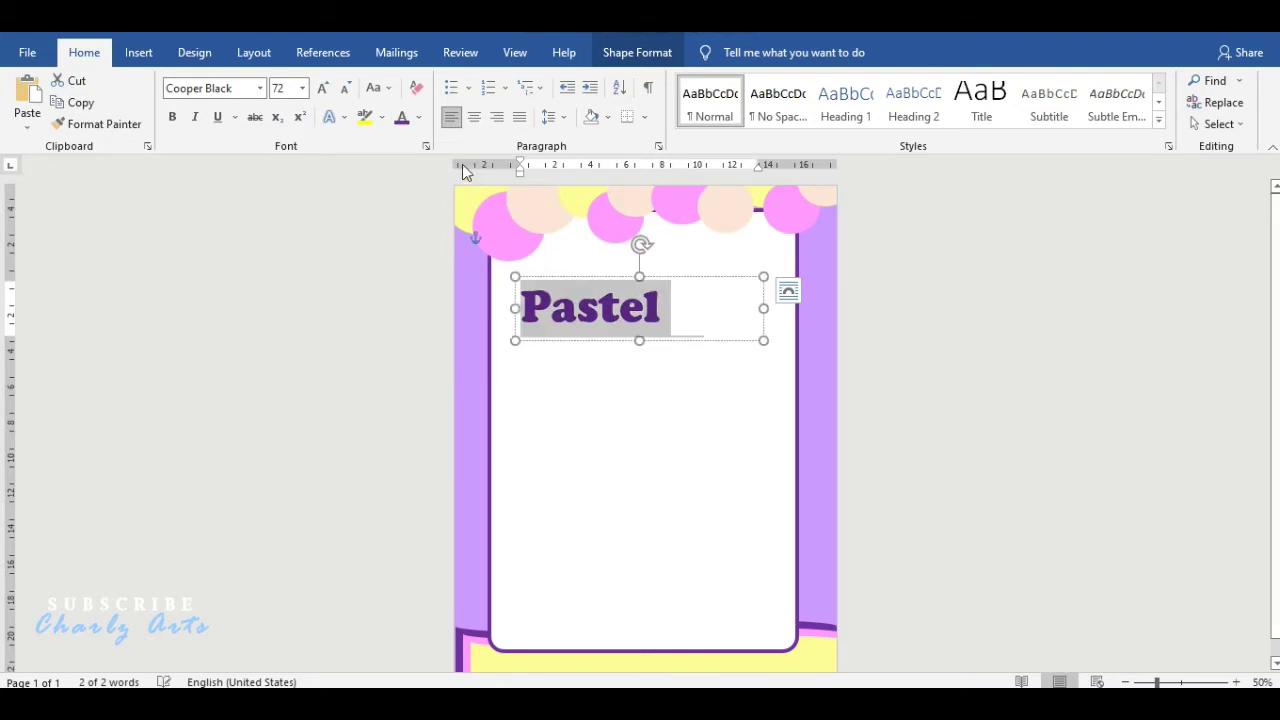
{"action": "left_click", "coordinate": [419, 117]}
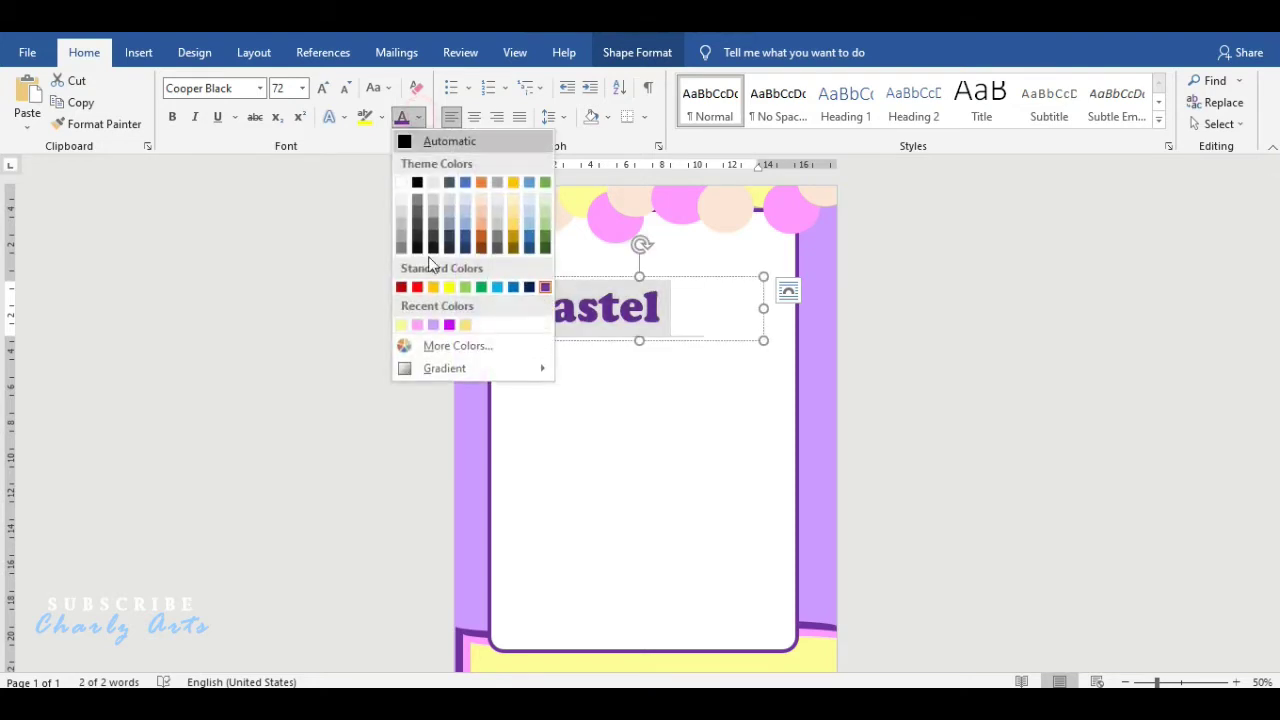
{"action": "left_click", "coordinate": [450, 345]}
{"action": "left_click_drag", "start_coordinate": [1107, 276], "coordinate": [1110, 283]}
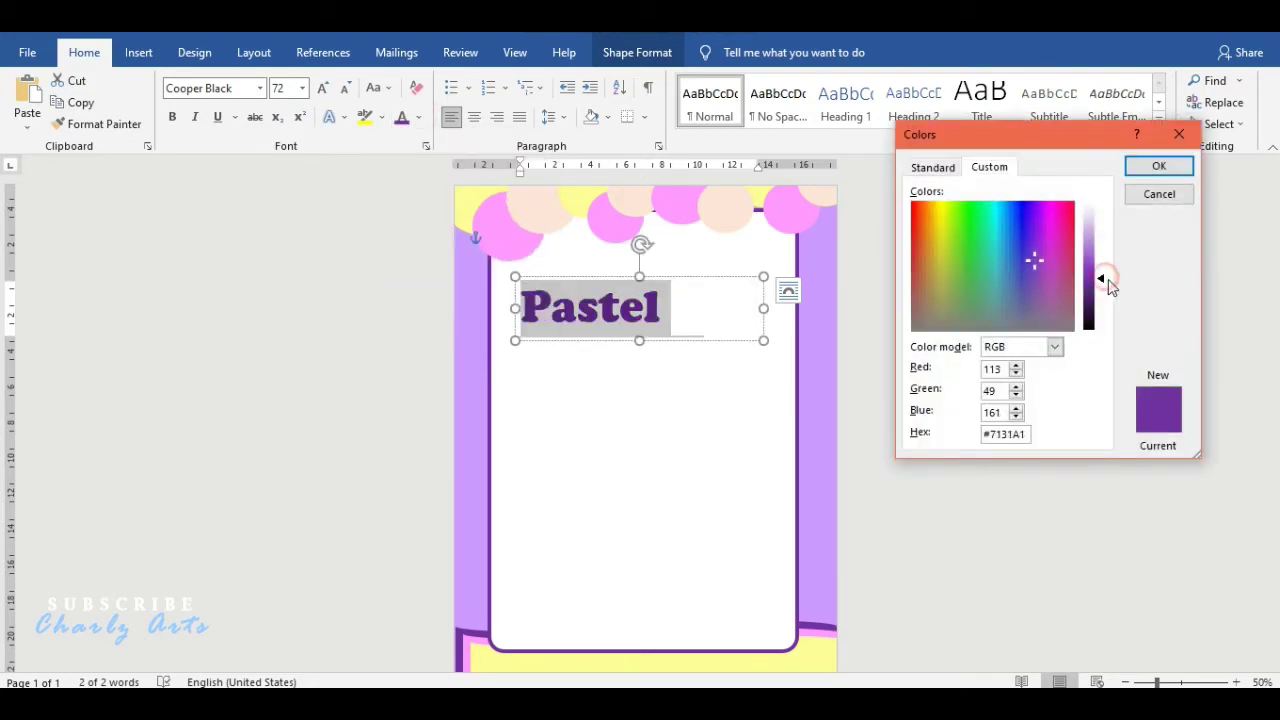
{"action": "left_click", "coordinate": [1160, 167]}
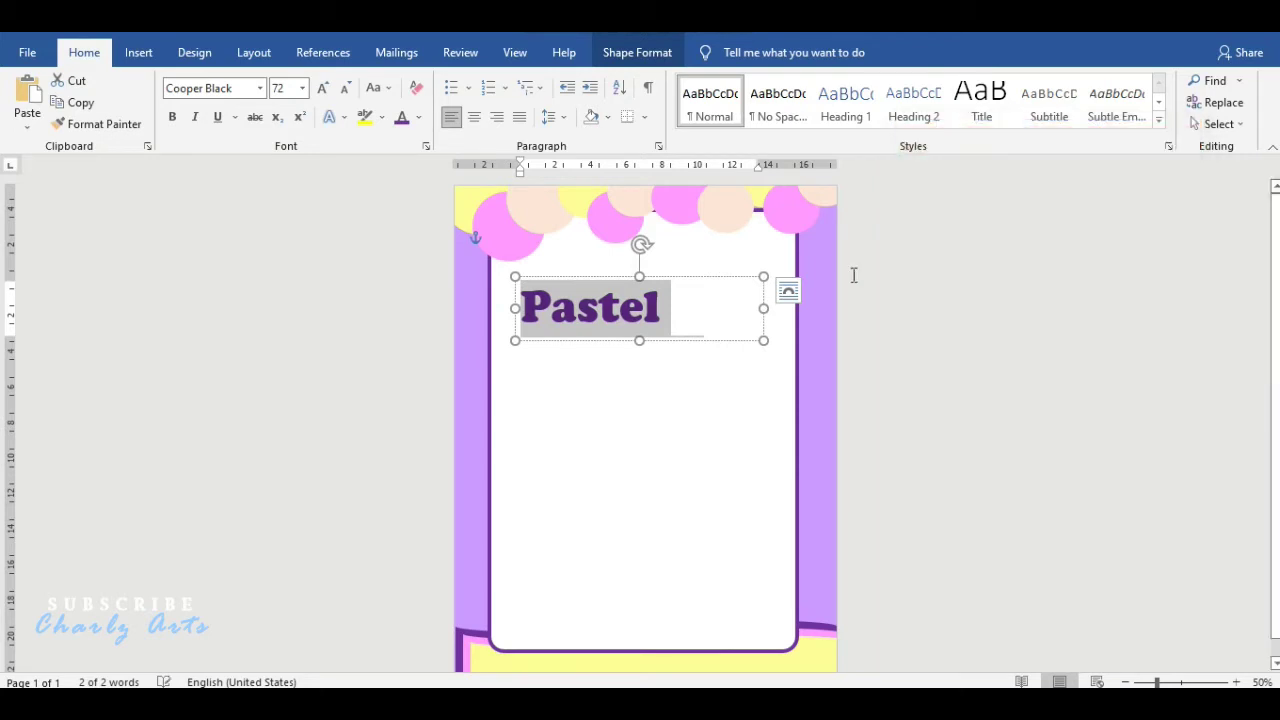
- Widen the title box so 'Pastel Purple' fits on one line and move it to the page top
{"action": "left_click_drag", "start_coordinate": [795, 304], "coordinate": [837, 304]}
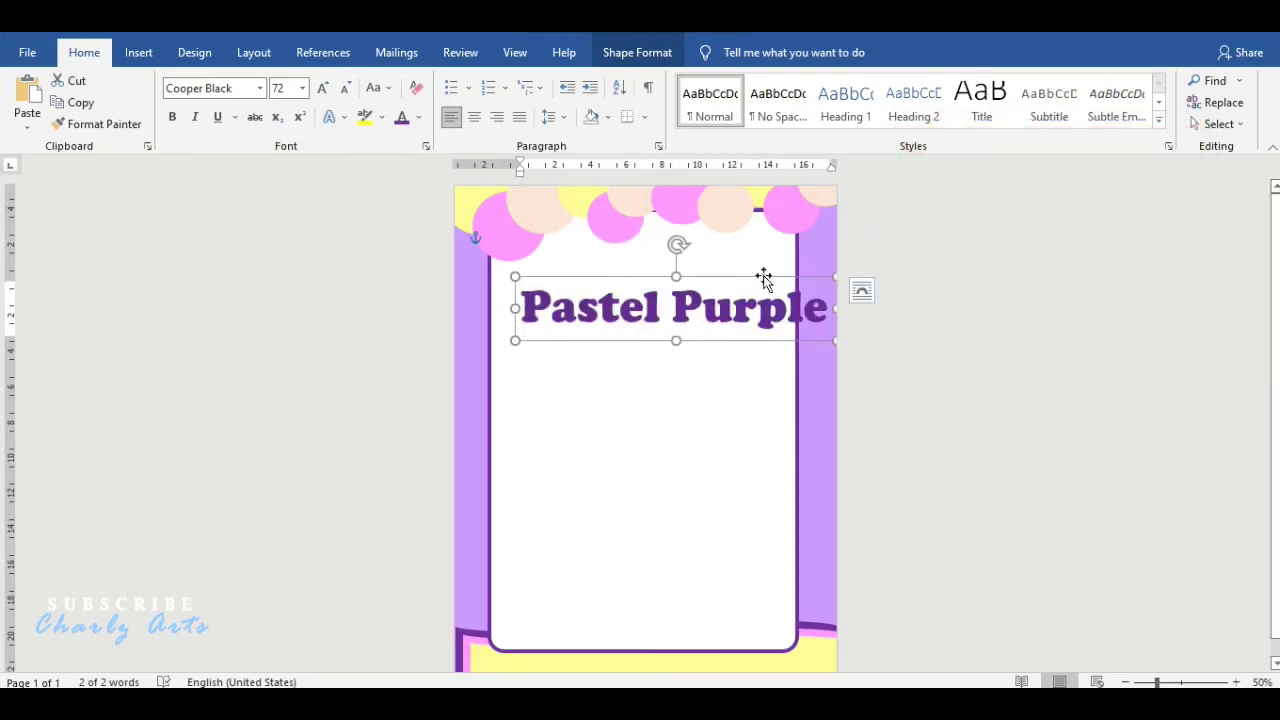
{"action": "left_click_drag", "start_coordinate": [763, 277], "coordinate": [734, 196]}
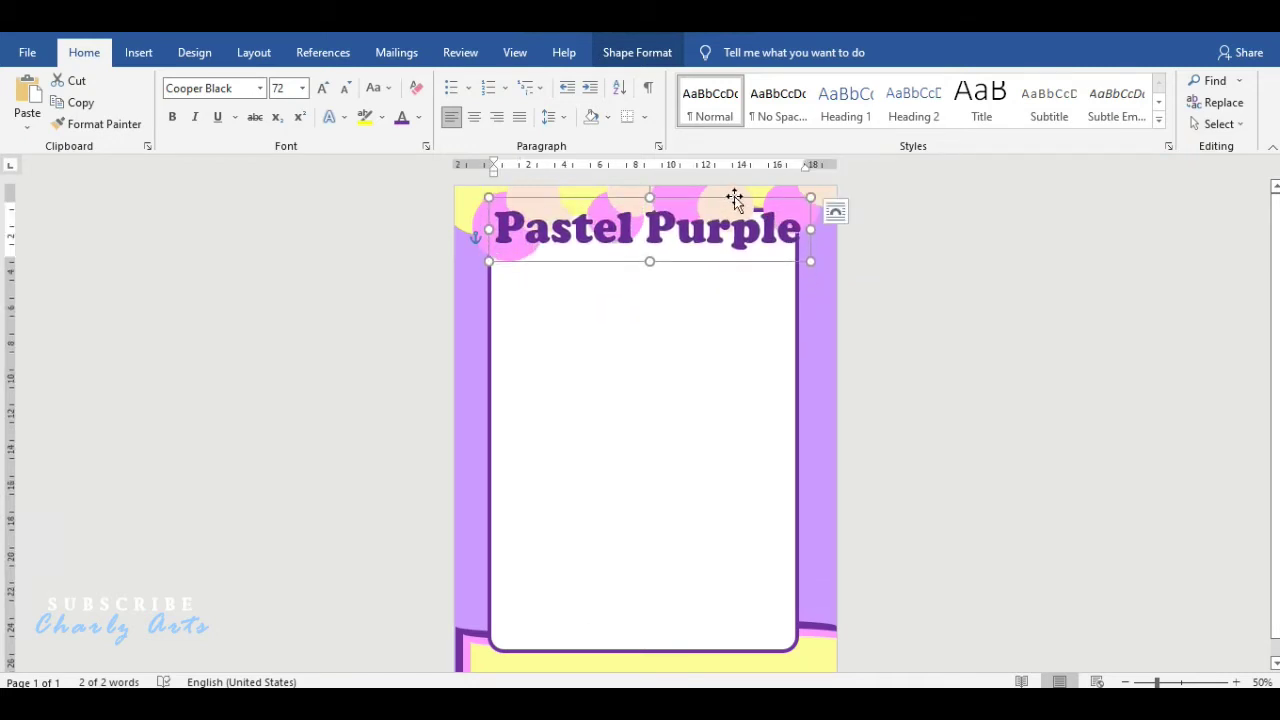
{"action": "key", "text": "Left"}
{"action": "key", "text": "Left"}
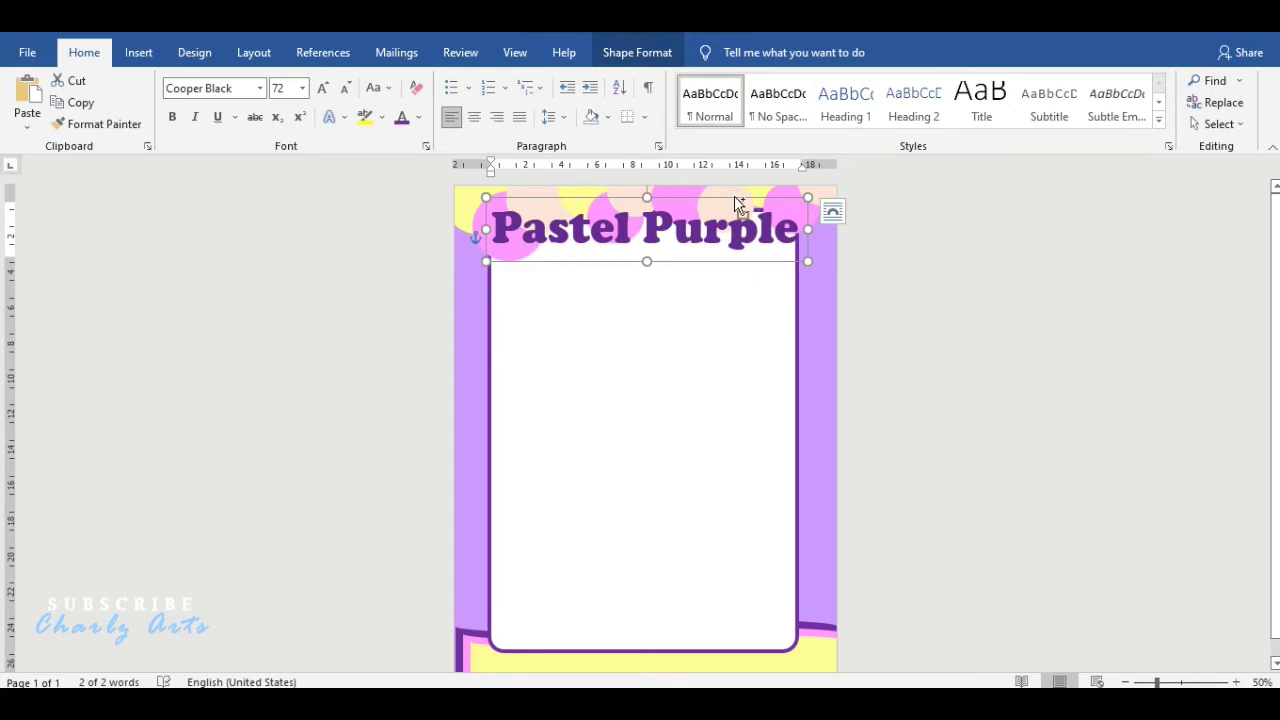
- Paste a duplicate title offset slightly up and left, and make its text white
{"action": "key", "text": "ctrl+v"}
{"action": "left_click", "coordinate": [421, 118]}
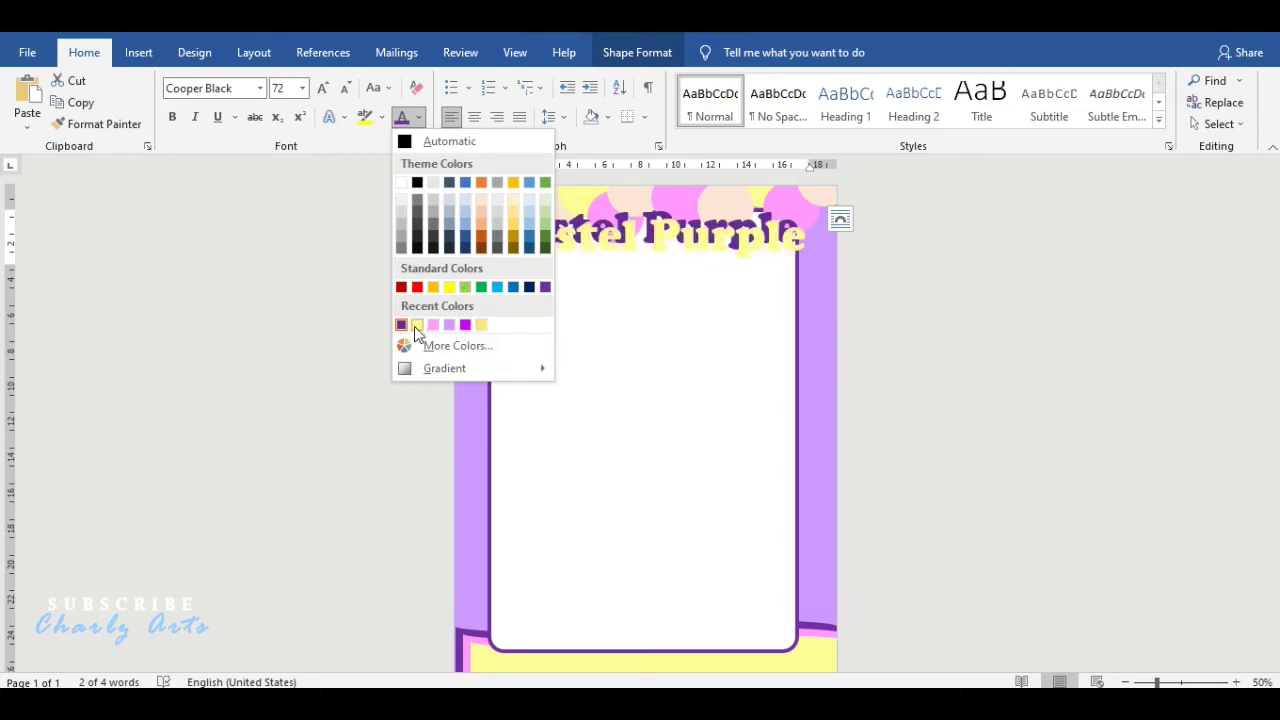
{"action": "left_click", "coordinate": [527, 201]}
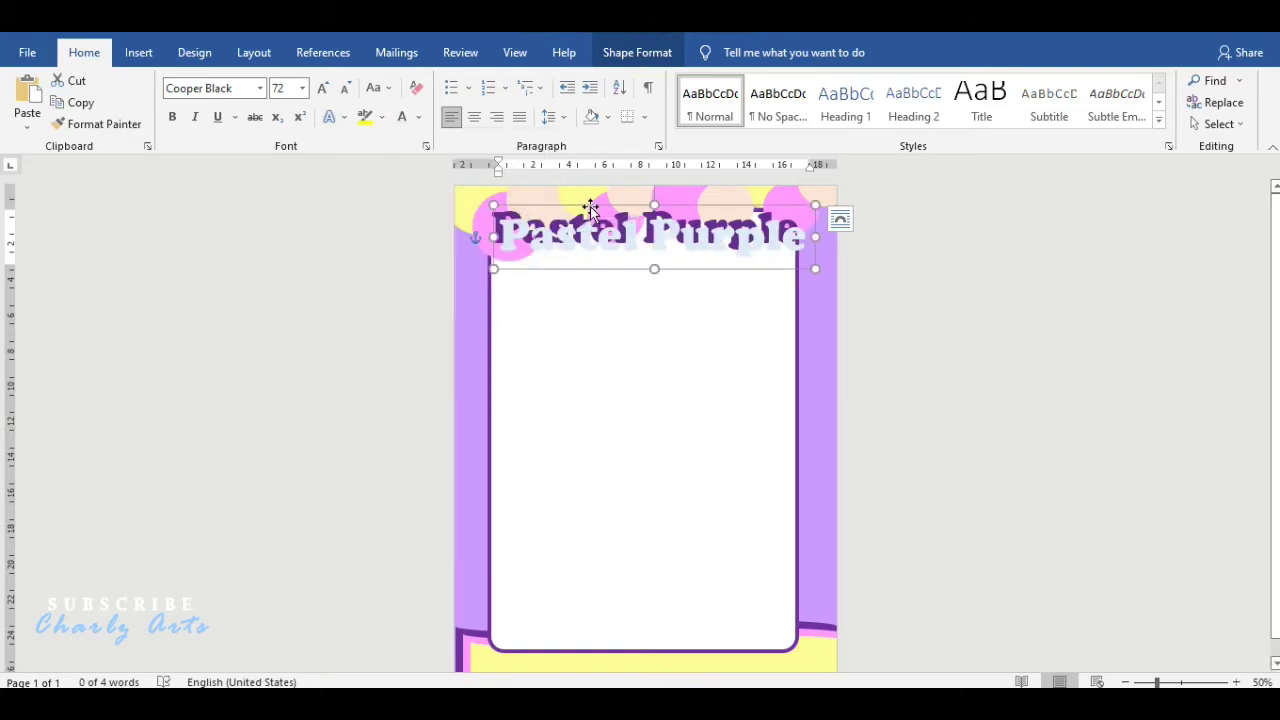
{"action": "left_click_drag", "start_coordinate": [590, 208], "coordinate": [587, 203]}
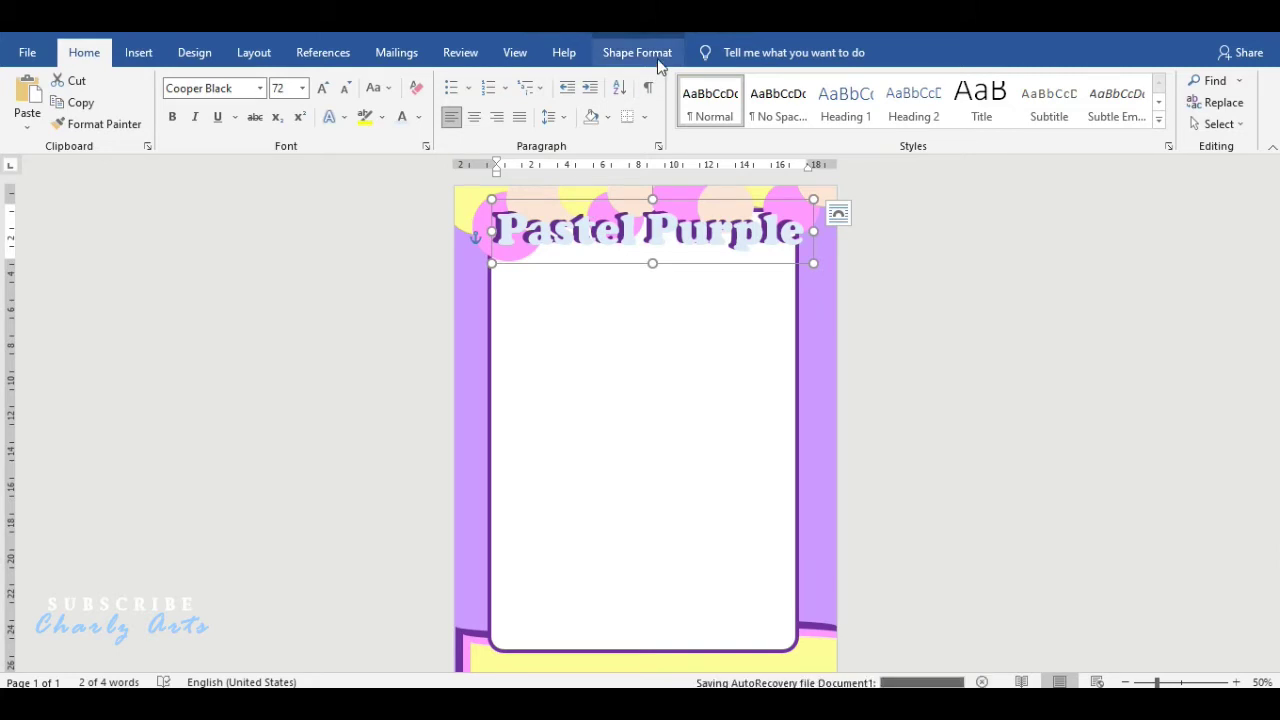
{"action": "left_click", "coordinate": [417, 118]}
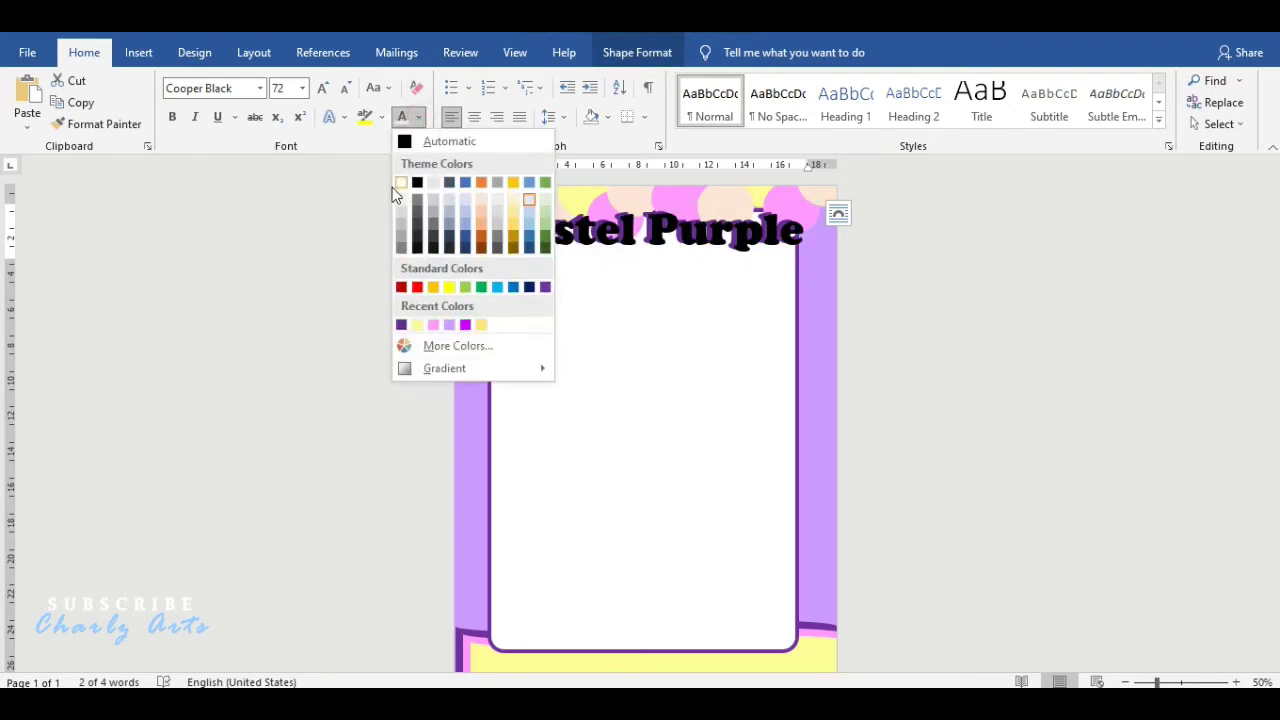
{"action": "left_click", "coordinate": [401, 183]}
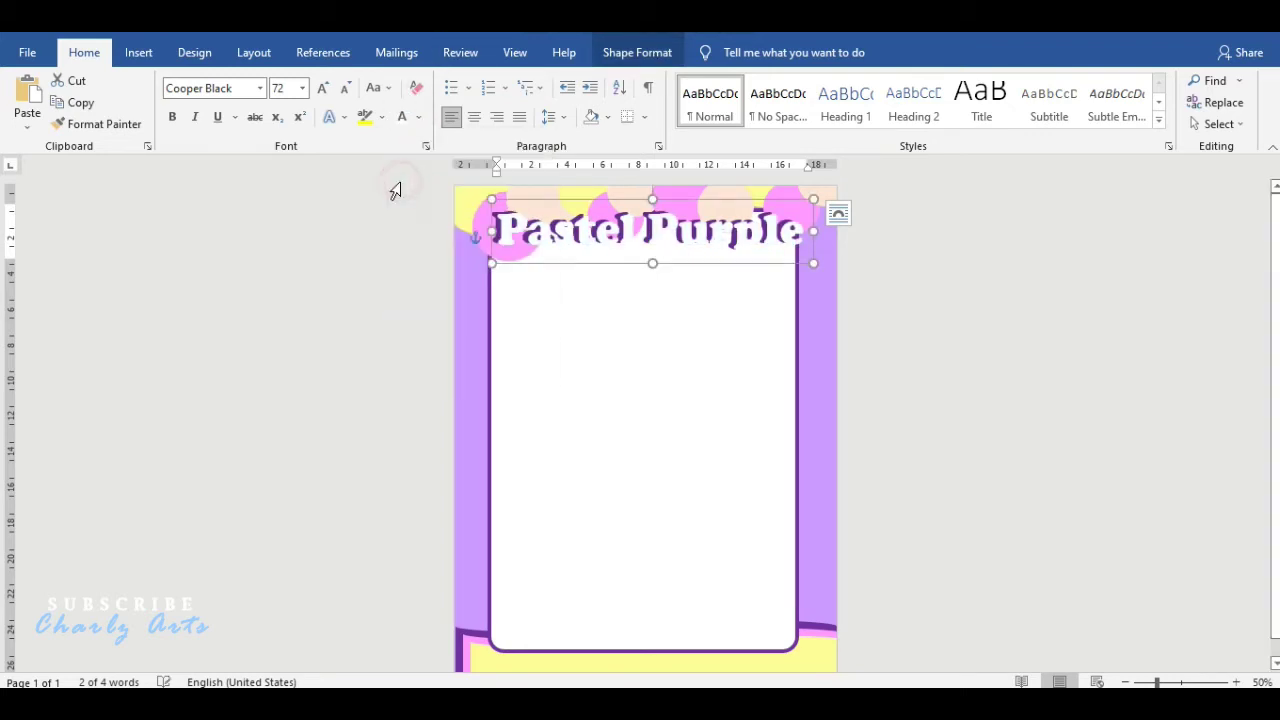
{"action": "left_click", "coordinate": [620, 55]}
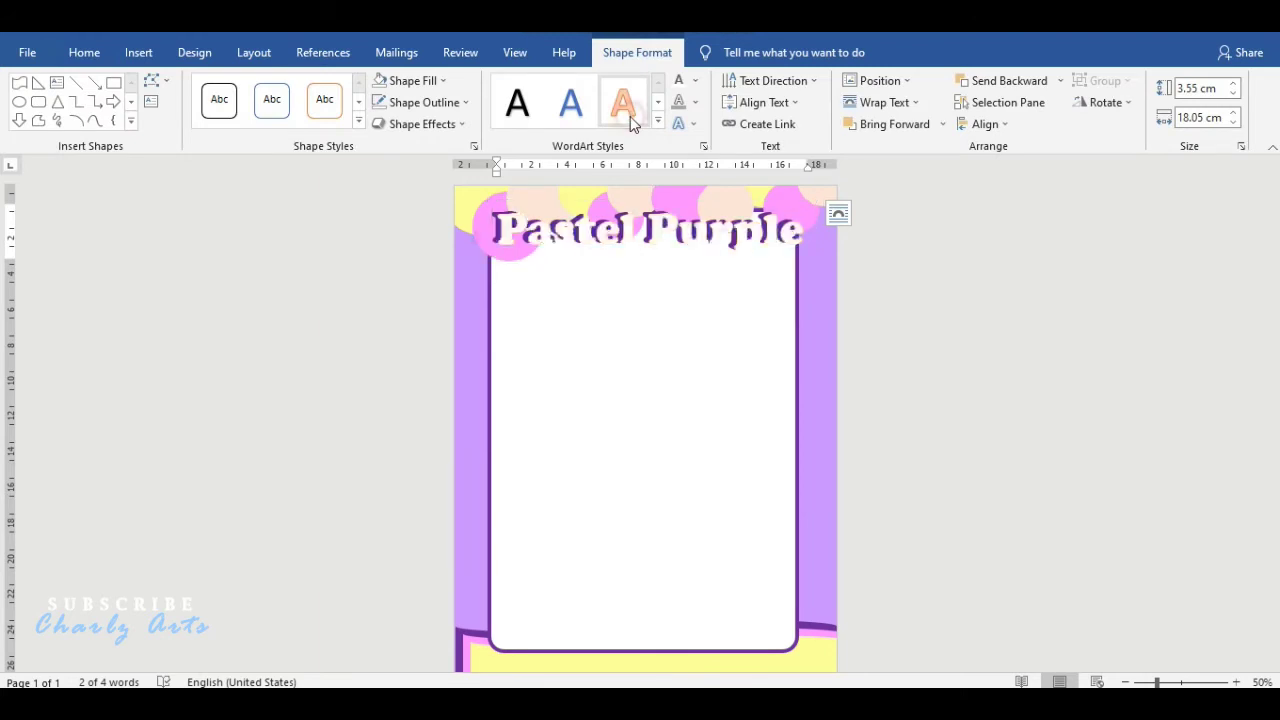
- Give the front title white letter fill with a dark purple text outline
{"action": "left_click", "coordinate": [625, 105]}
{"action": "left_click", "coordinate": [681, 83]}
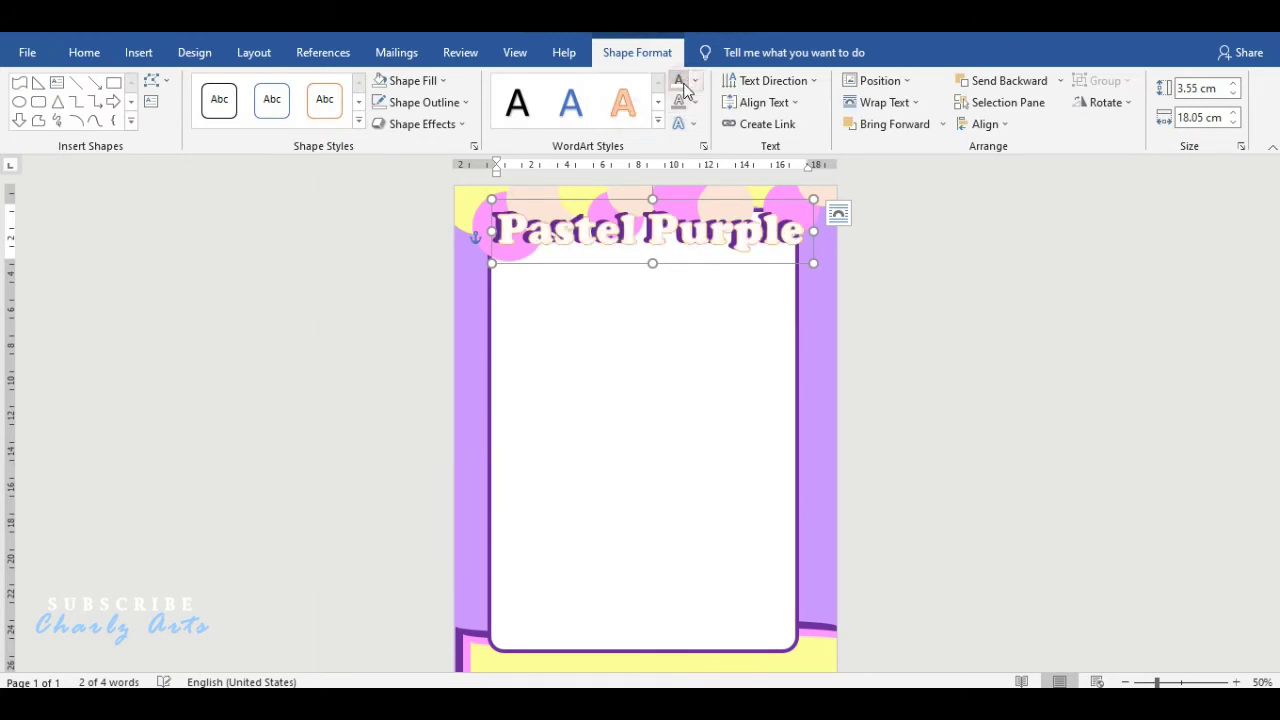
{"action": "left_click", "coordinate": [695, 82]}
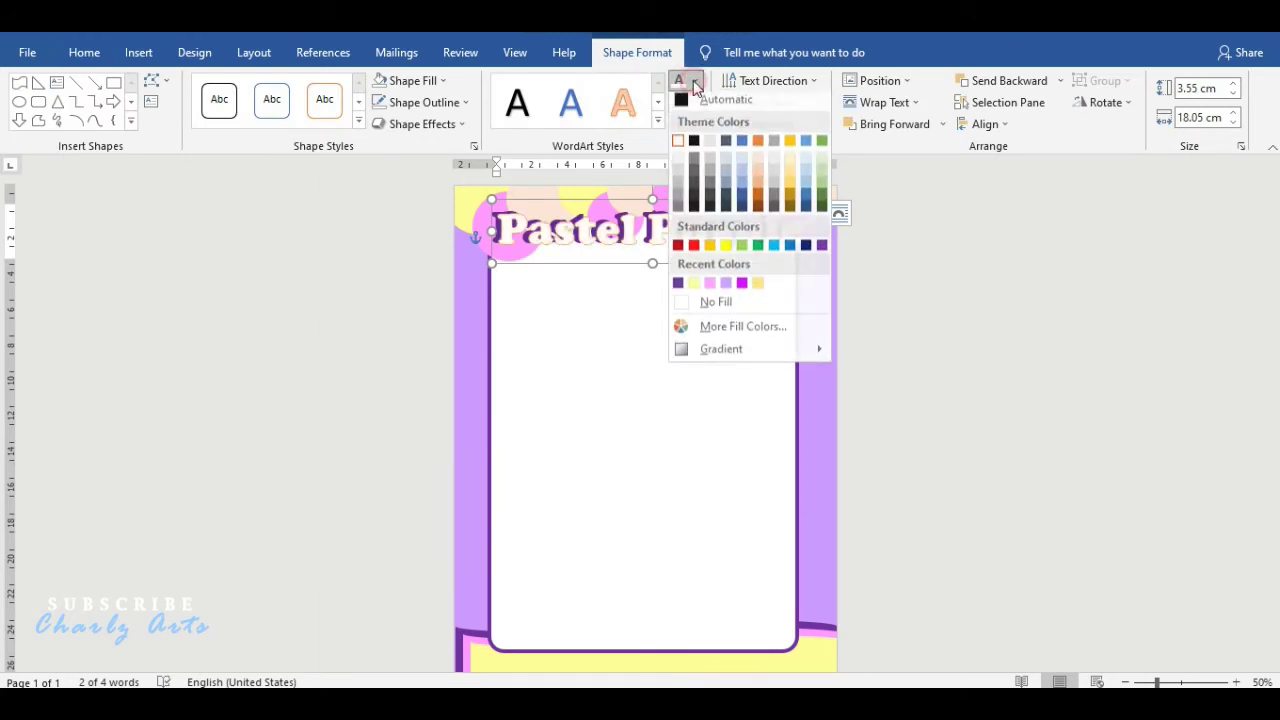
{"action": "left_click", "coordinate": [821, 250]}
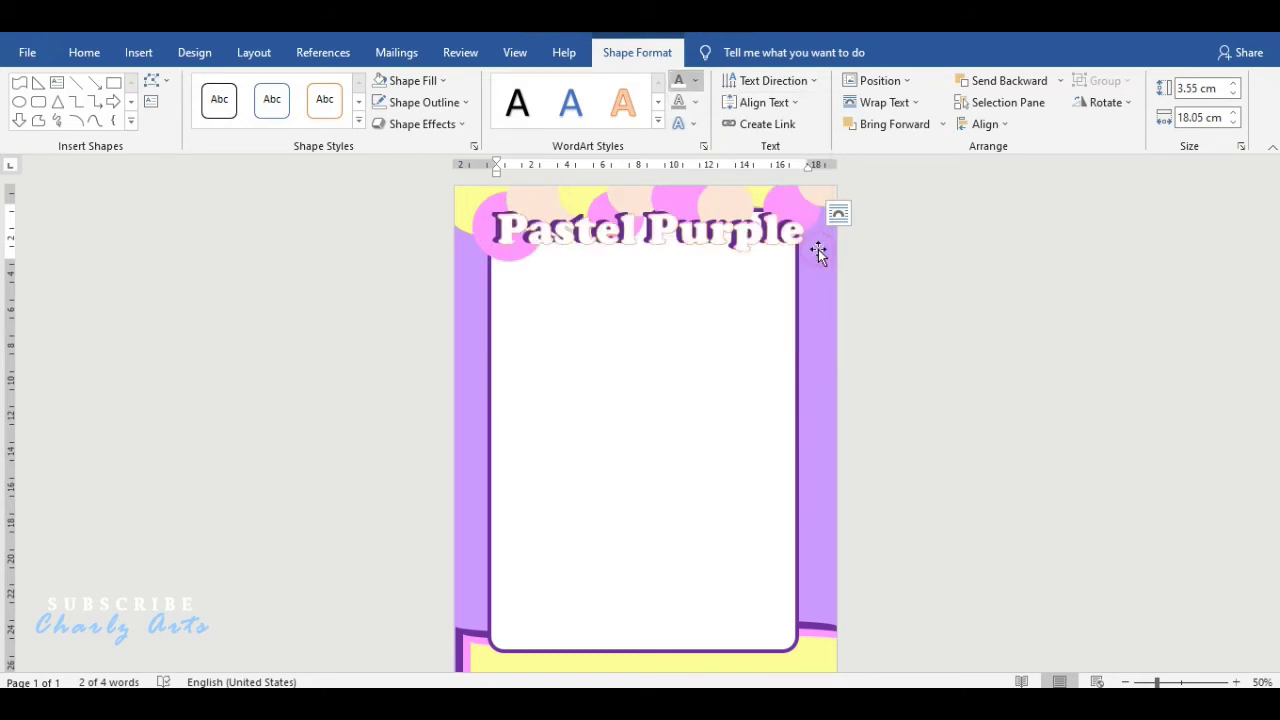
{"action": "left_click", "coordinate": [692, 104]}
{"action": "left_click", "coordinate": [680, 169]}
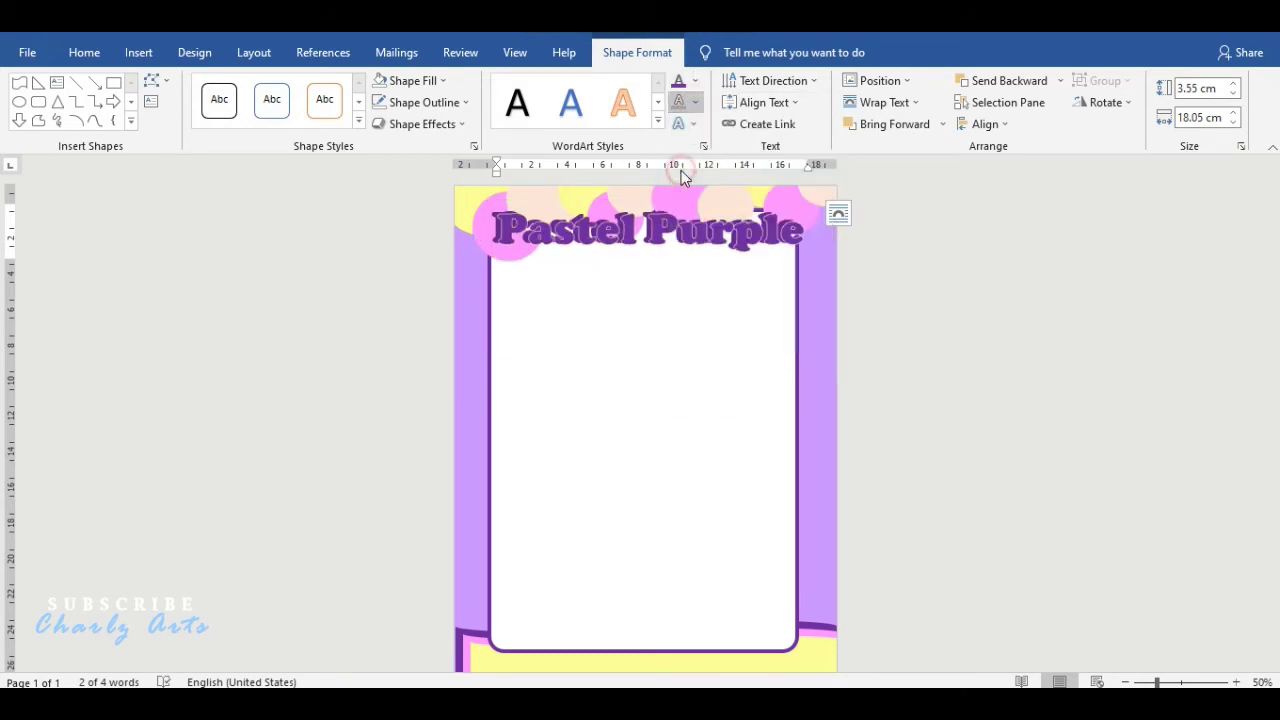
{"action": "left_click", "coordinate": [695, 80]}
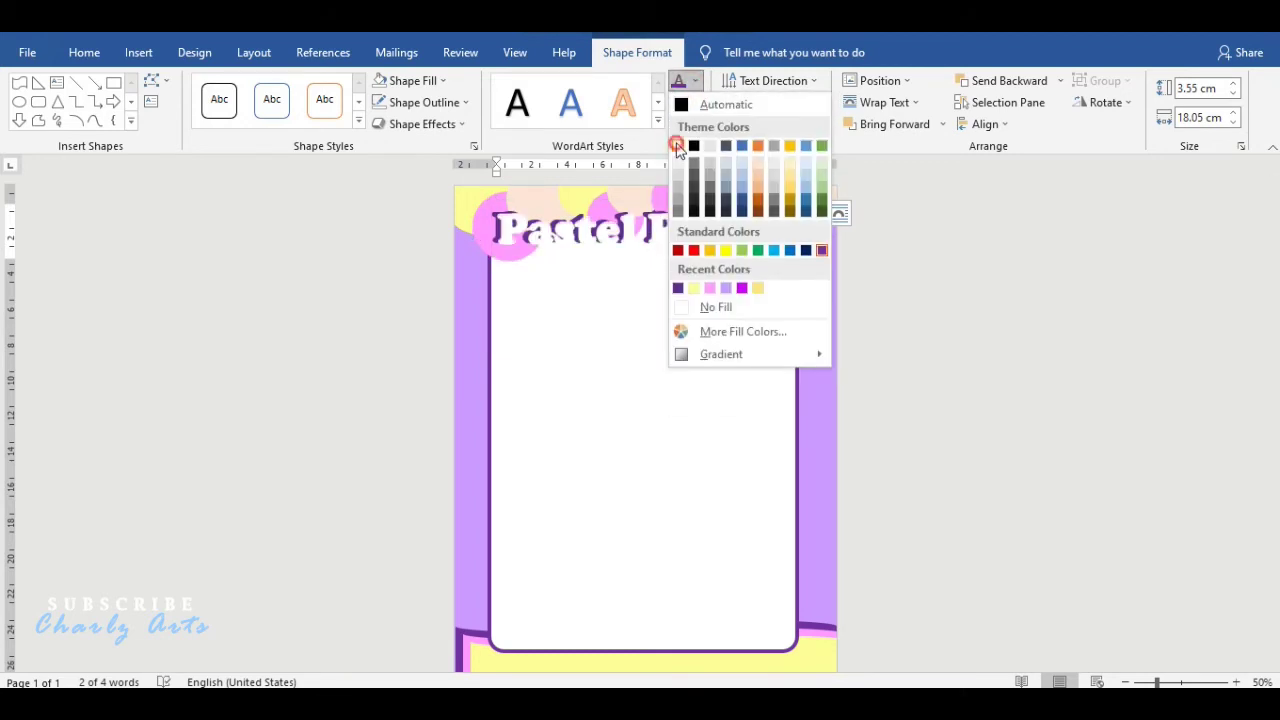
{"action": "left_click", "coordinate": [679, 146]}
{"action": "left_click", "coordinate": [695, 102]}
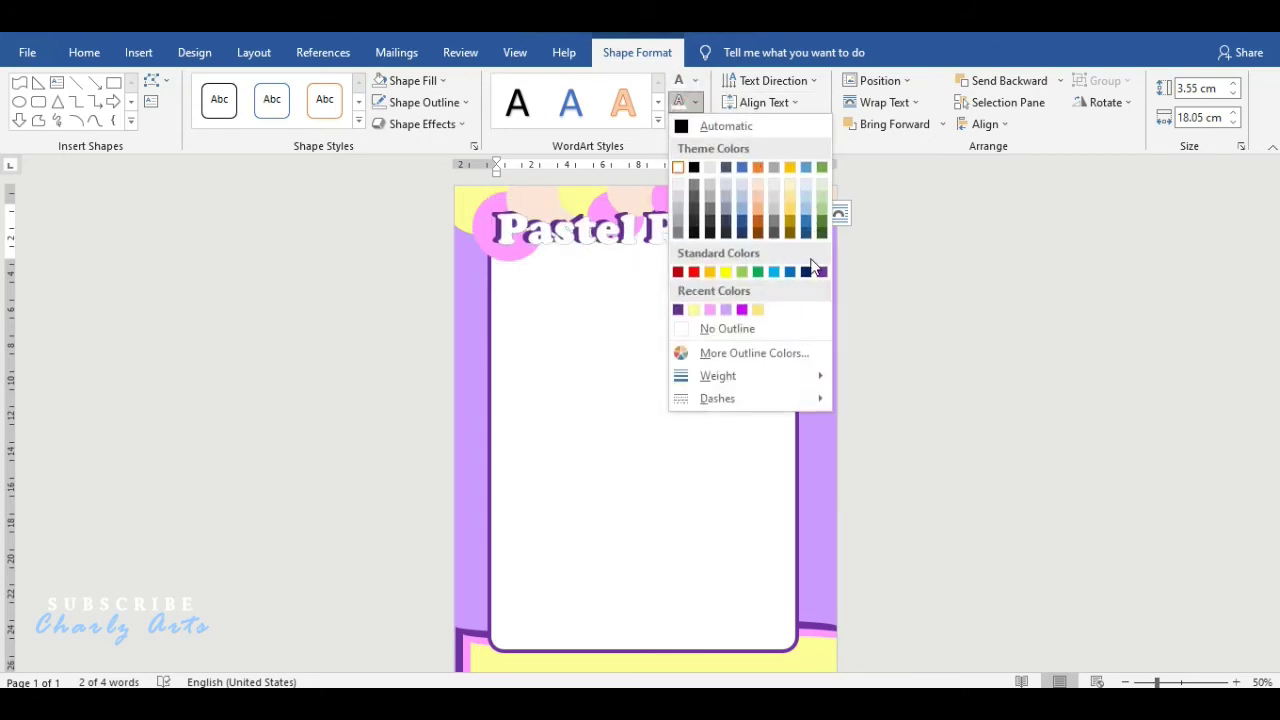
{"action": "left_click", "coordinate": [818, 270]}
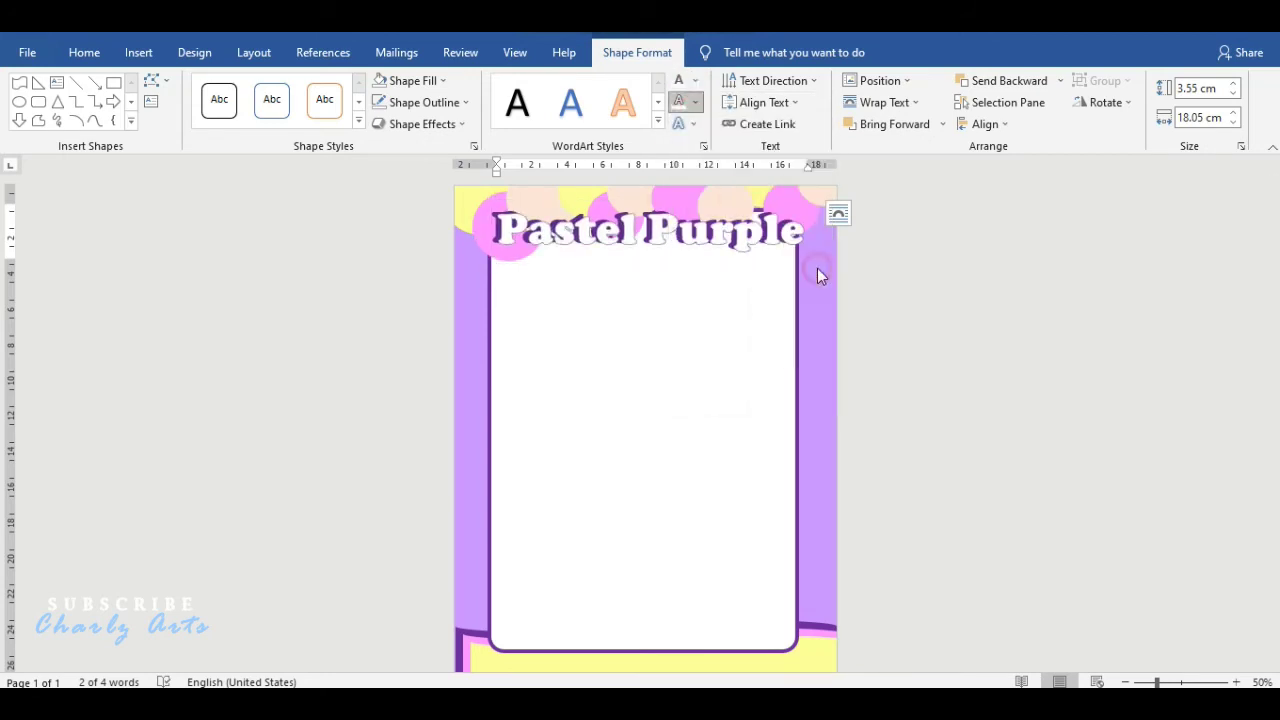
- Make the text outline 2¼ pt thick and nudge the title back over its purple twin
{"action": "left_click", "coordinate": [695, 102]}
{"action": "mouse_move", "coordinate": [726, 375]}
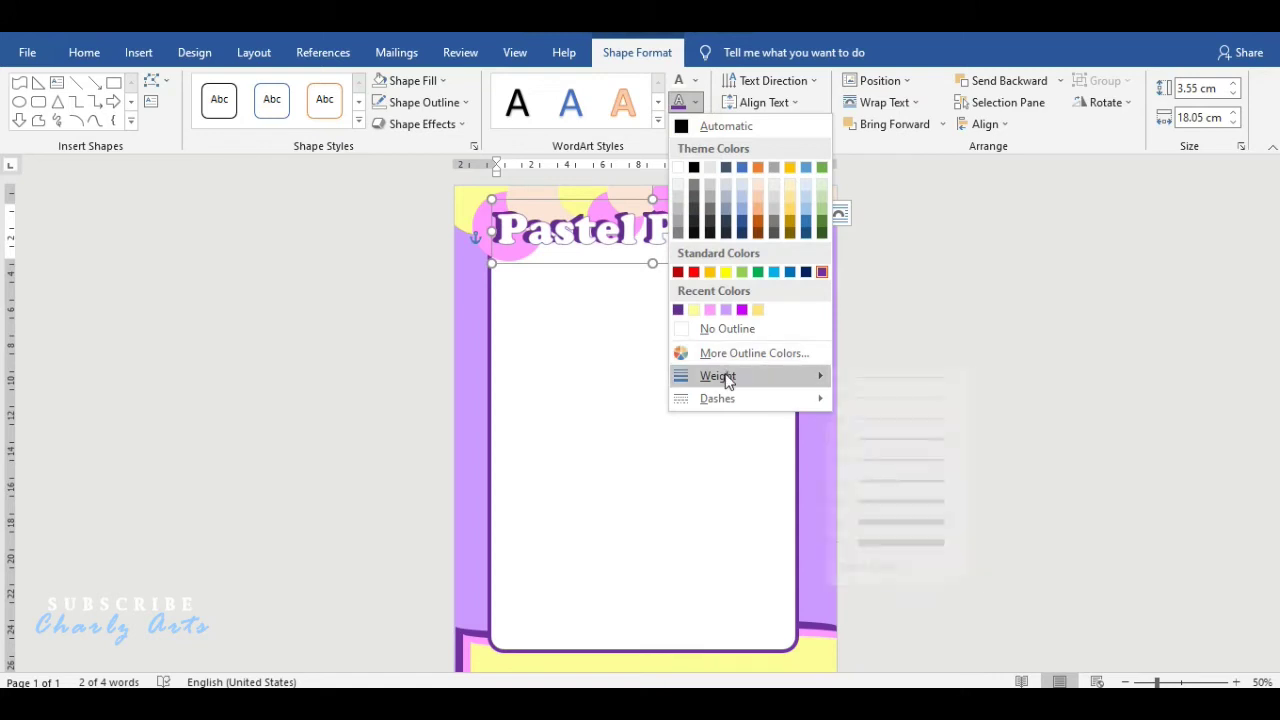
{"action": "left_click", "coordinate": [948, 488]}
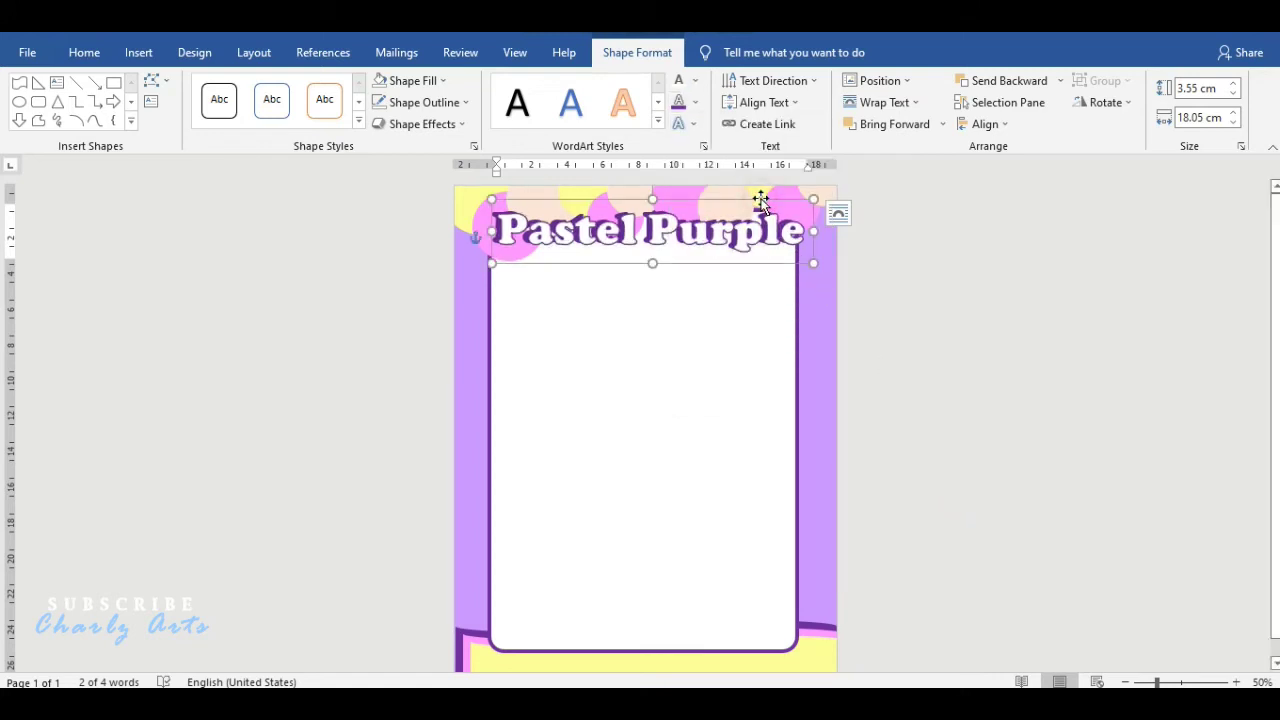
{"action": "left_click_drag", "start_coordinate": [761, 200], "coordinate": [757, 199]}
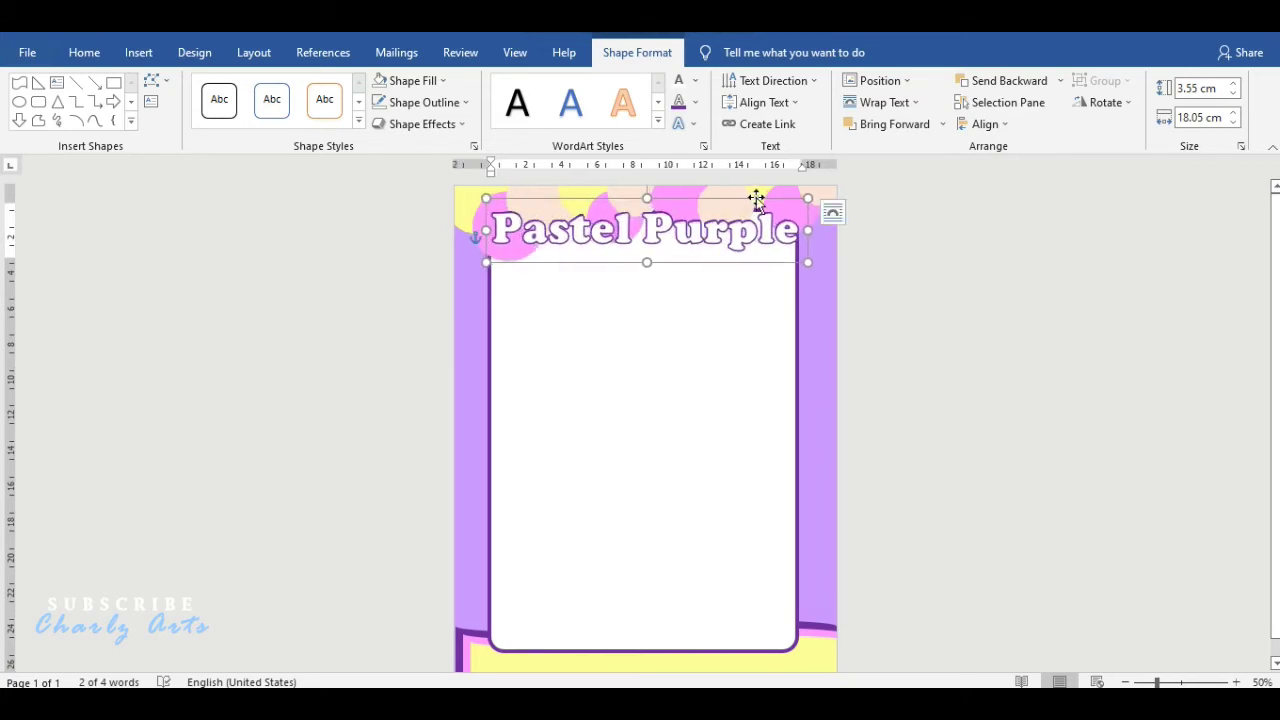
{"action": "key", "text": "Right"}
{"action": "key", "text": "Down"}
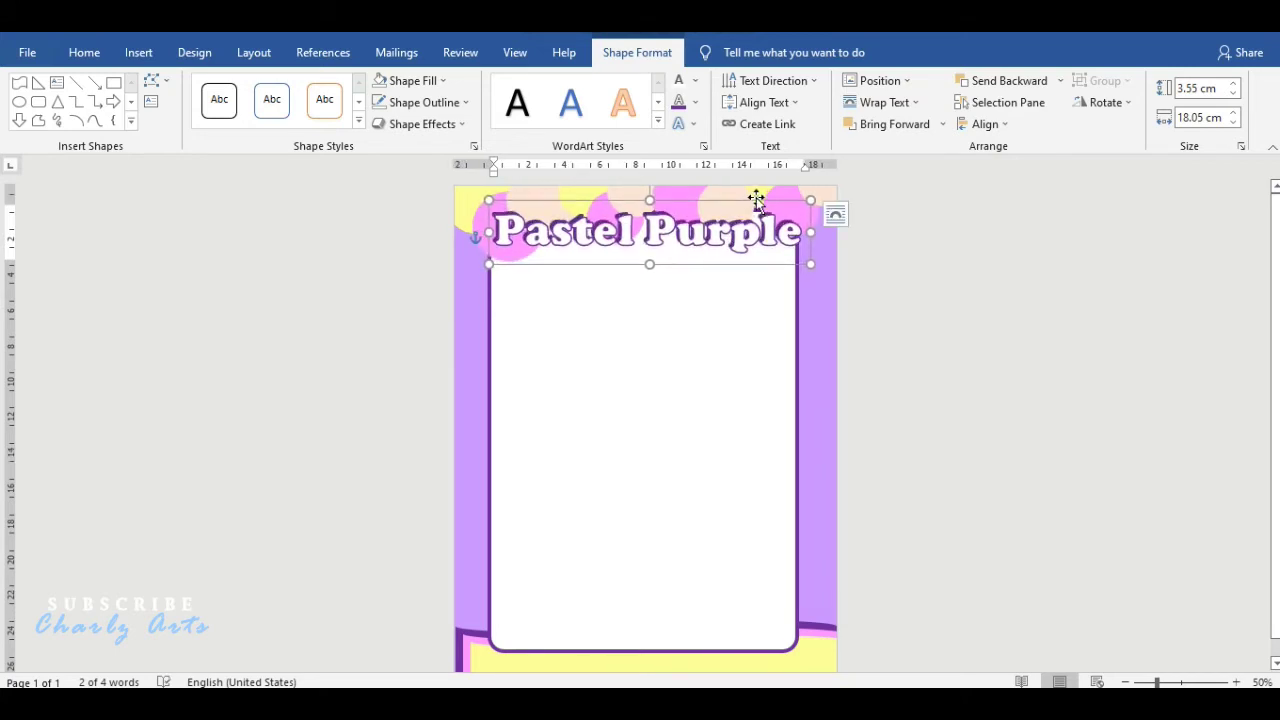
- Insert the flower bouquet picture in front of text, shrunk to 3.02 cm in the bottom-left corner
{"action": "left_click", "coordinate": [138, 52]}
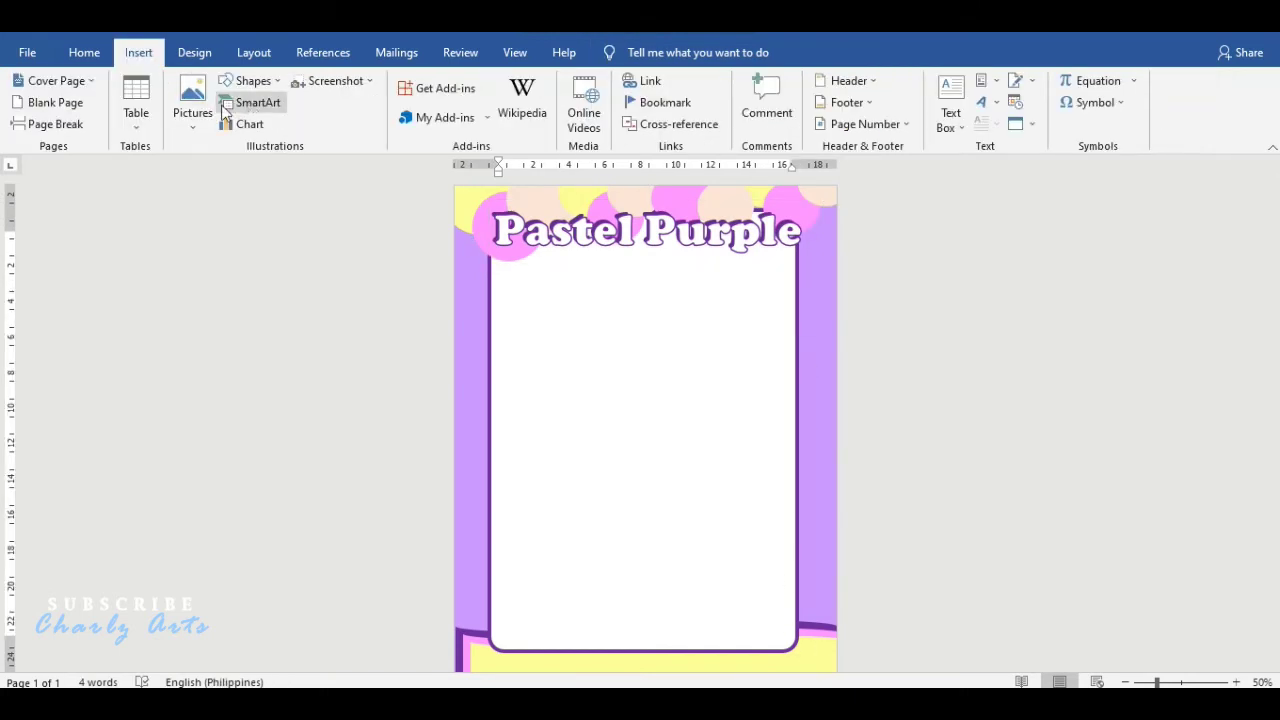
{"action": "left_click", "coordinate": [193, 112]}
{"action": "left_click", "coordinate": [425, 235]}
{"action": "left_click", "coordinate": [671, 317]}
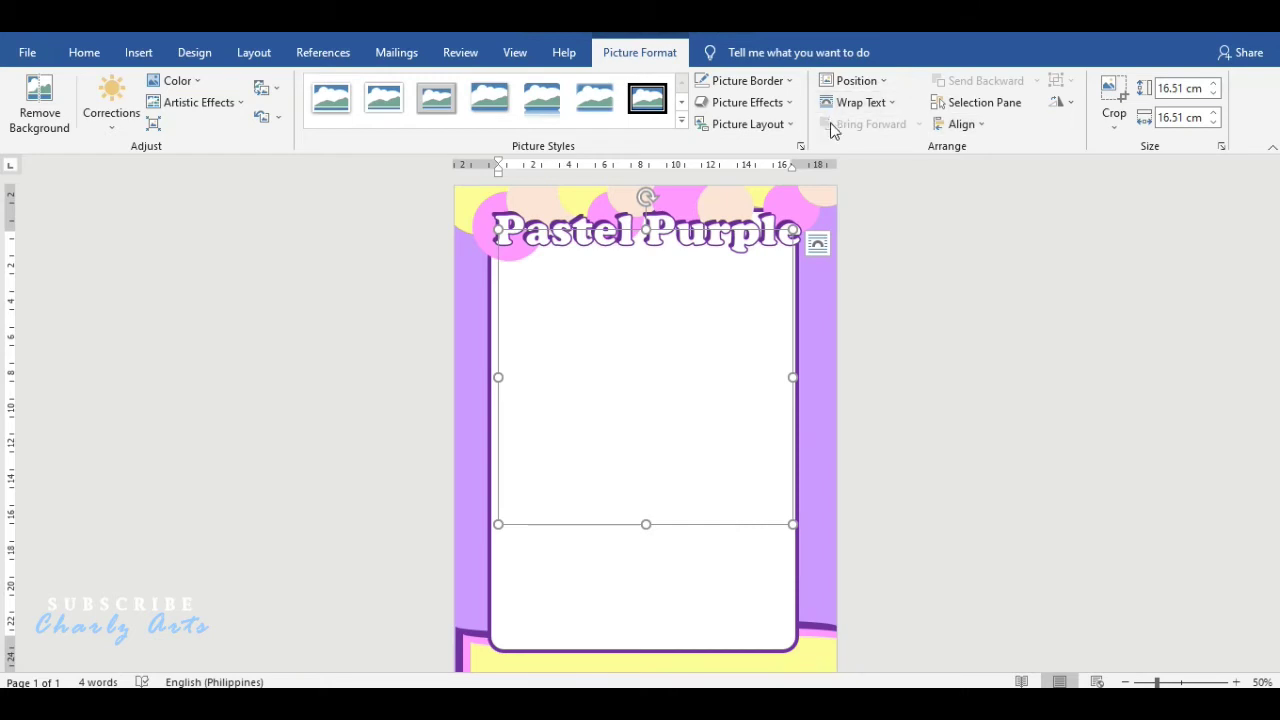
{"action": "left_click", "coordinate": [866, 102]}
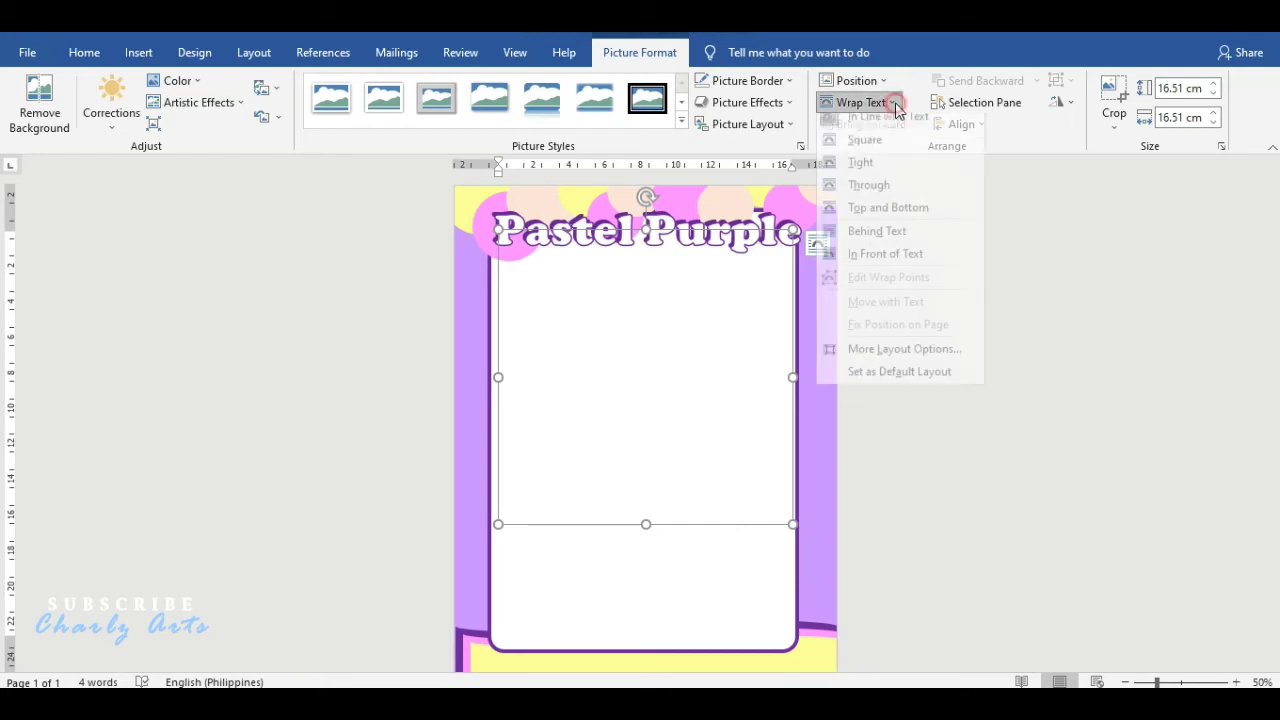
{"action": "left_click", "coordinate": [886, 264]}
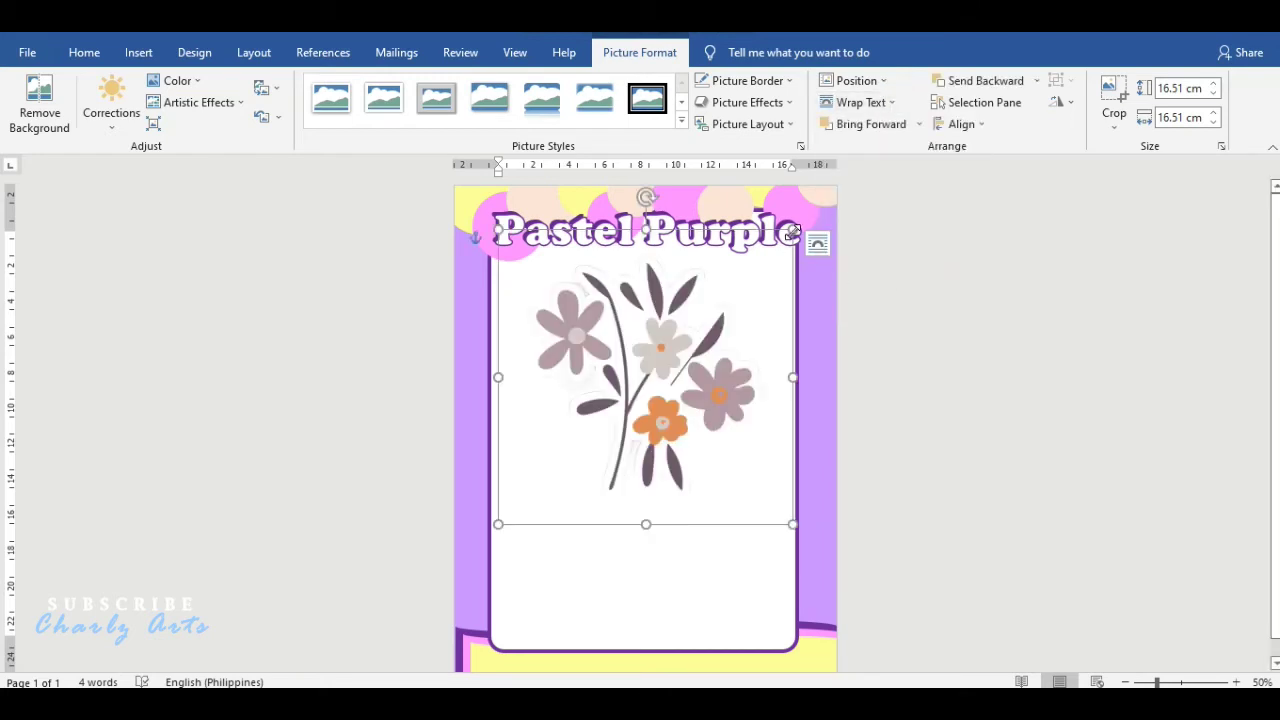
{"action": "mouse_move", "coordinate": [753, 257]}
{"action": "left_mouse_down"}
{"action": "mouse_move", "coordinate": [552, 470]}
{"action": "mouse_move", "coordinate": [478, 505]}
{"action": "mouse_move", "coordinate": [486, 636]}
{"action": "left_mouse_up"}
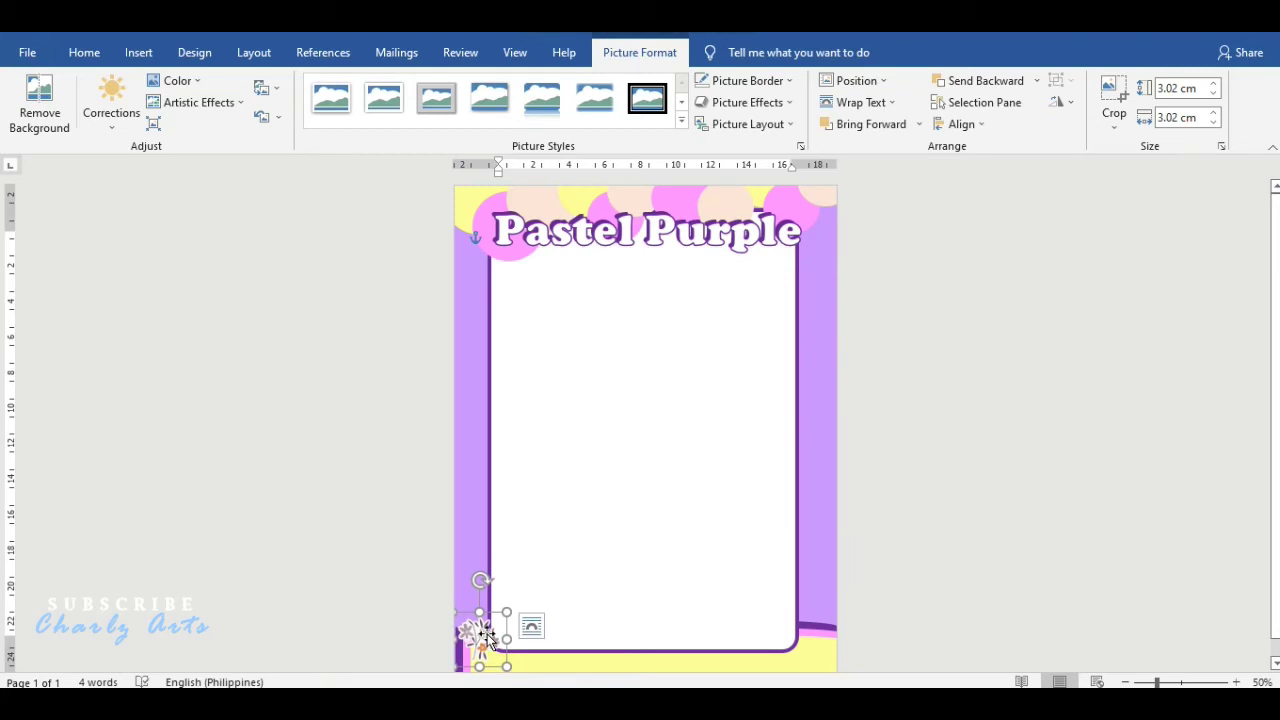
- Paste two flower copies and stack them up the left border above the bottom-left flowers
{"action": "key", "text": "ctrl+c"}
{"action": "key", "text": "ctrl+v"}
{"action": "mouse_move", "coordinate": [489, 638]}
{"action": "left_mouse_down"}
{"action": "mouse_move", "coordinate": [478, 570]}
{"action": "mouse_move", "coordinate": [459, 585]}
{"action": "left_mouse_up"}
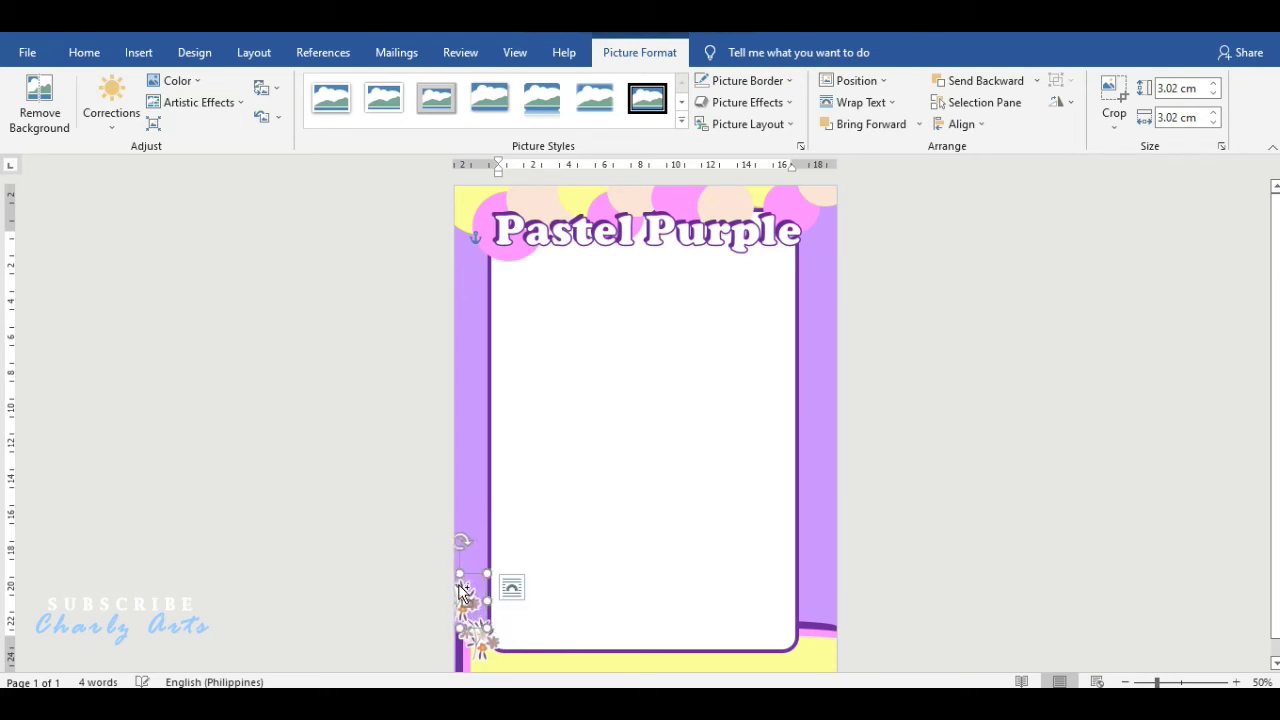
{"action": "key", "text": "ctrl+v"}
{"action": "left_click_drag", "start_coordinate": [471, 603], "coordinate": [480, 560]}
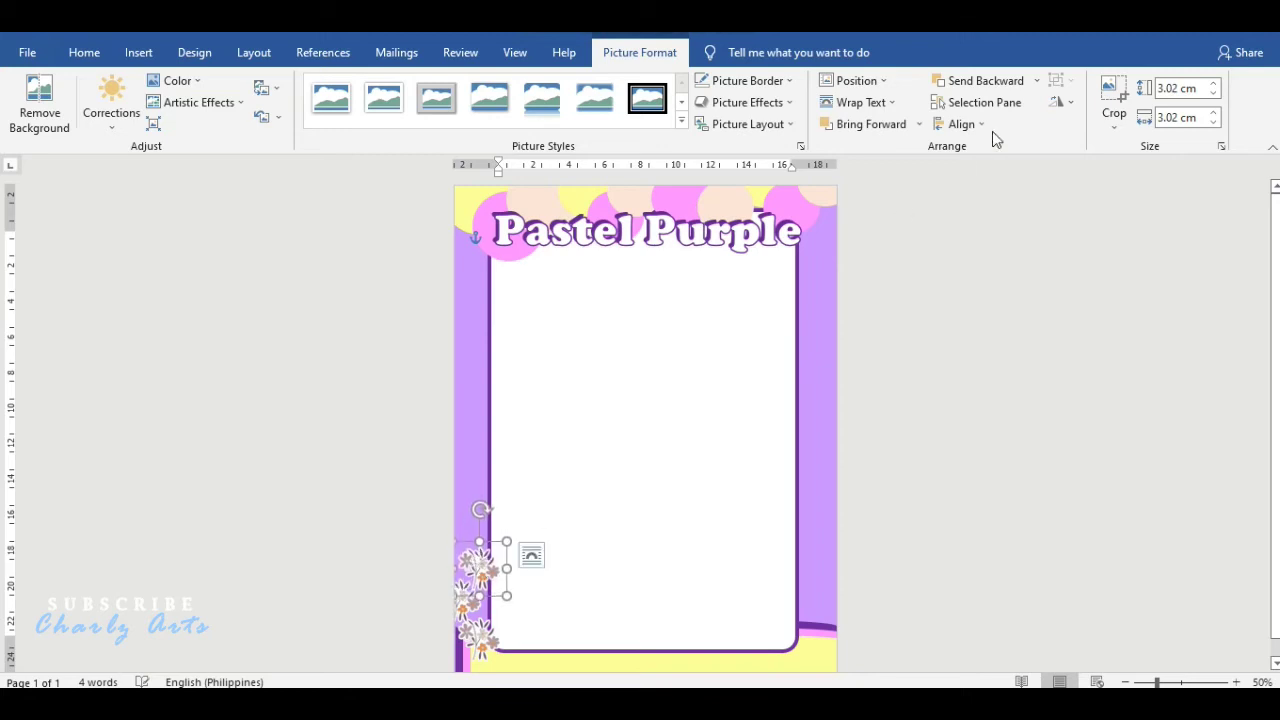
{"action": "left_click", "coordinate": [966, 88]}
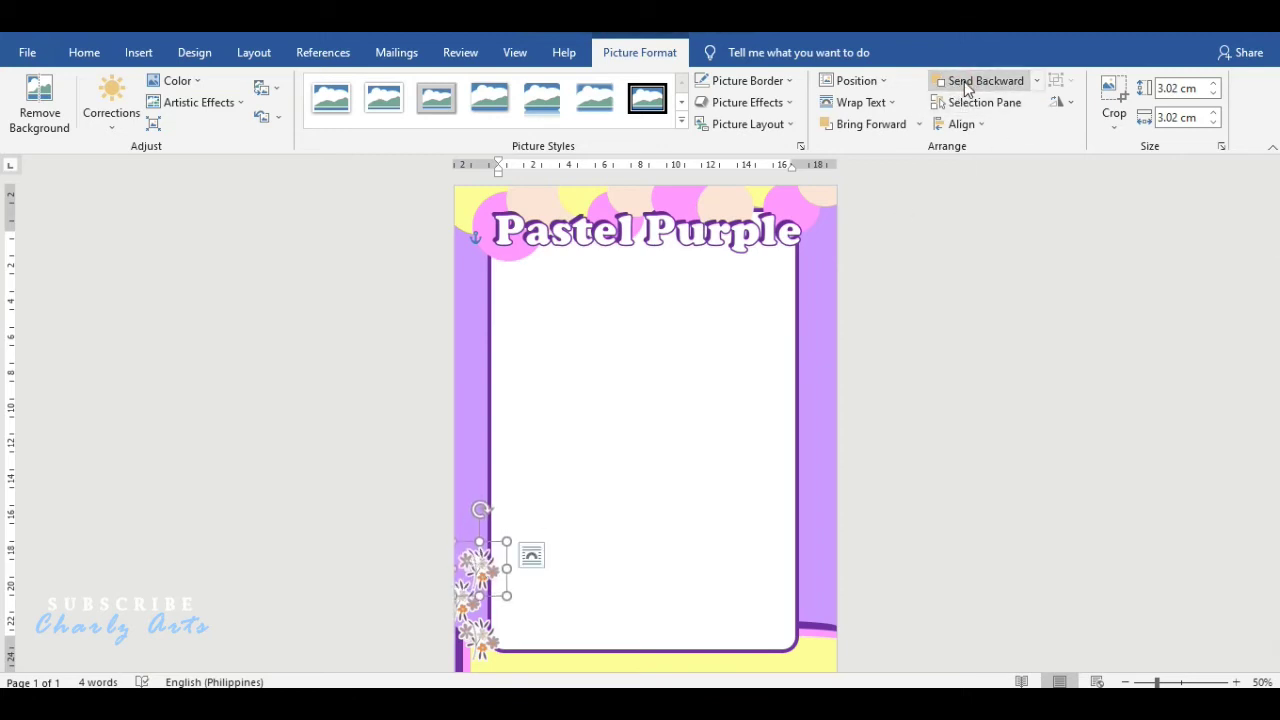
{"action": "left_click", "coordinate": [966, 88]}
{"action": "left_click", "coordinate": [966, 88]}
{"action": "left_click", "coordinate": [966, 88]}
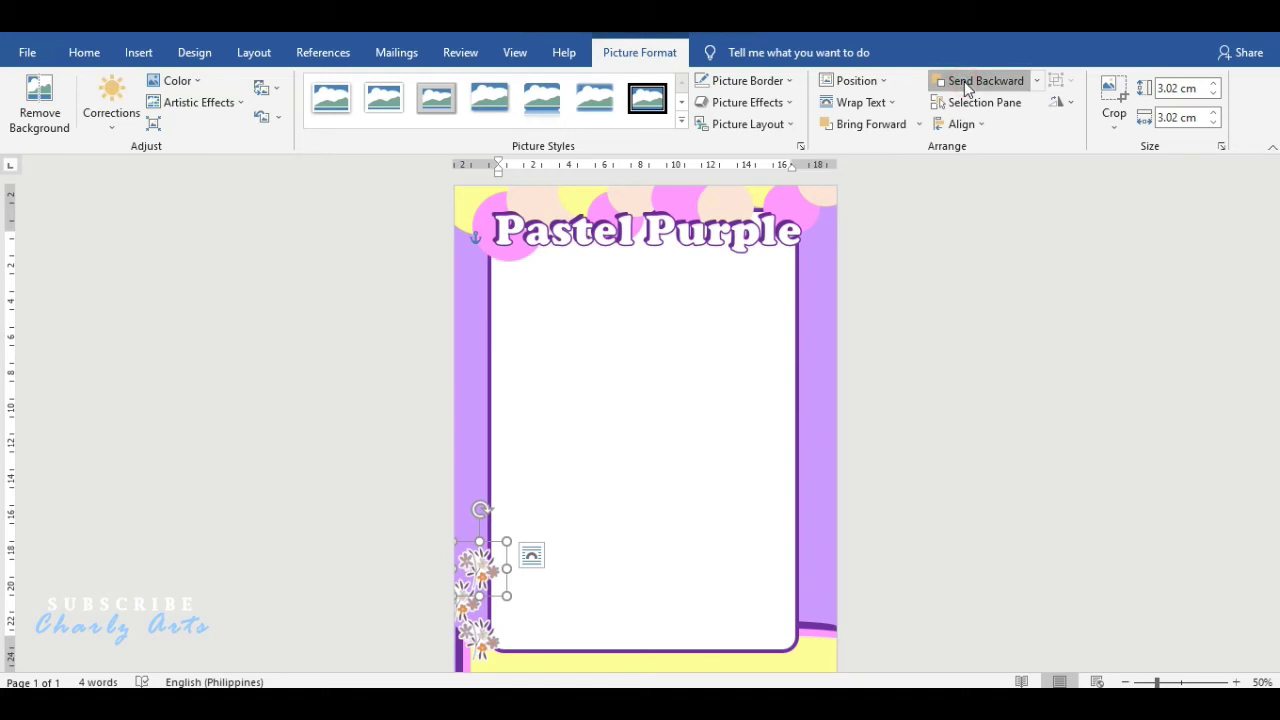
{"action": "left_click", "coordinate": [966, 88]}
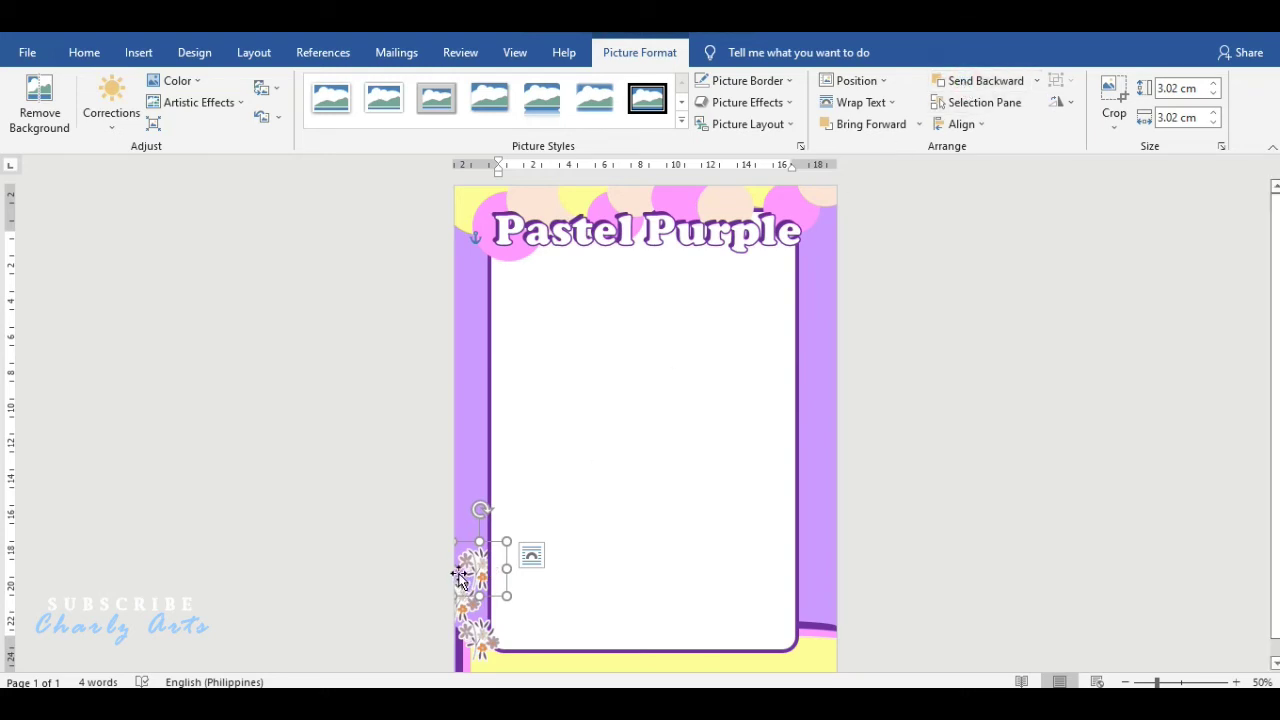
{"action": "left_click_drag", "start_coordinate": [475, 567], "coordinate": [478, 577]}
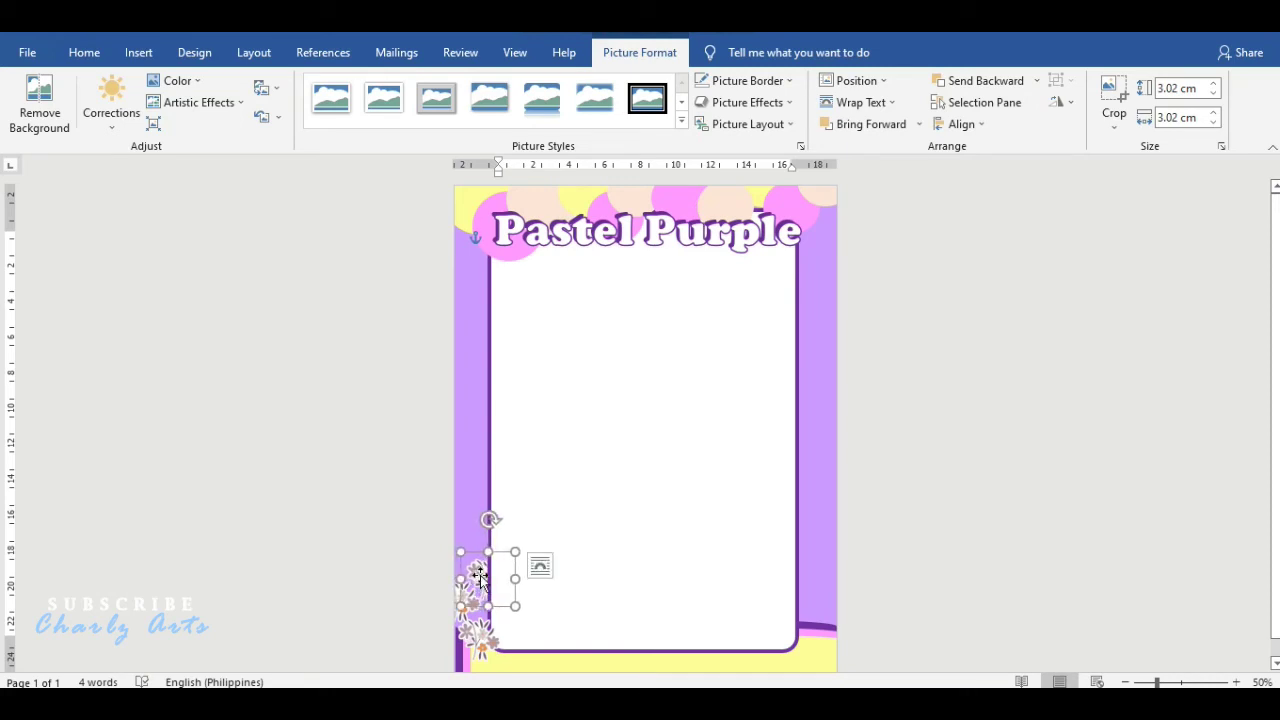
- Add two more flower copies along the frame's bottom-left corner and left edge
{"action": "key", "text": "ctrl+v"}
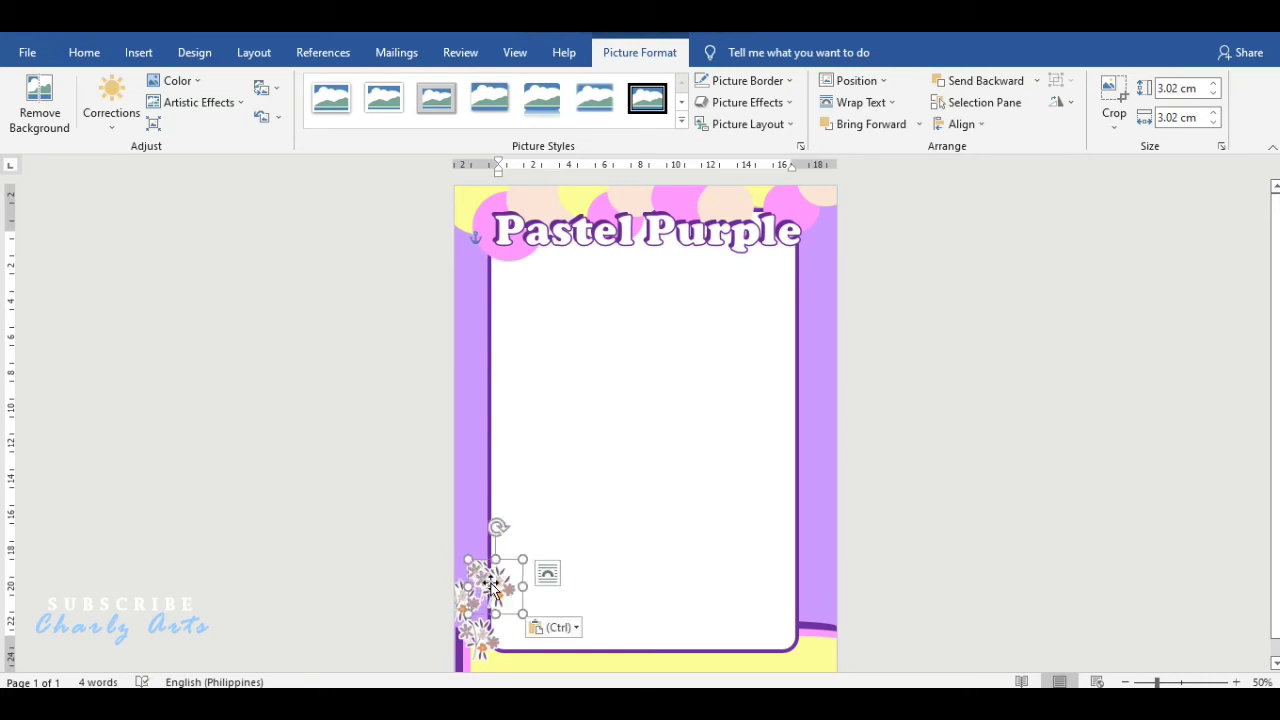
{"action": "left_click_drag", "start_coordinate": [490, 585], "coordinate": [510, 652]}
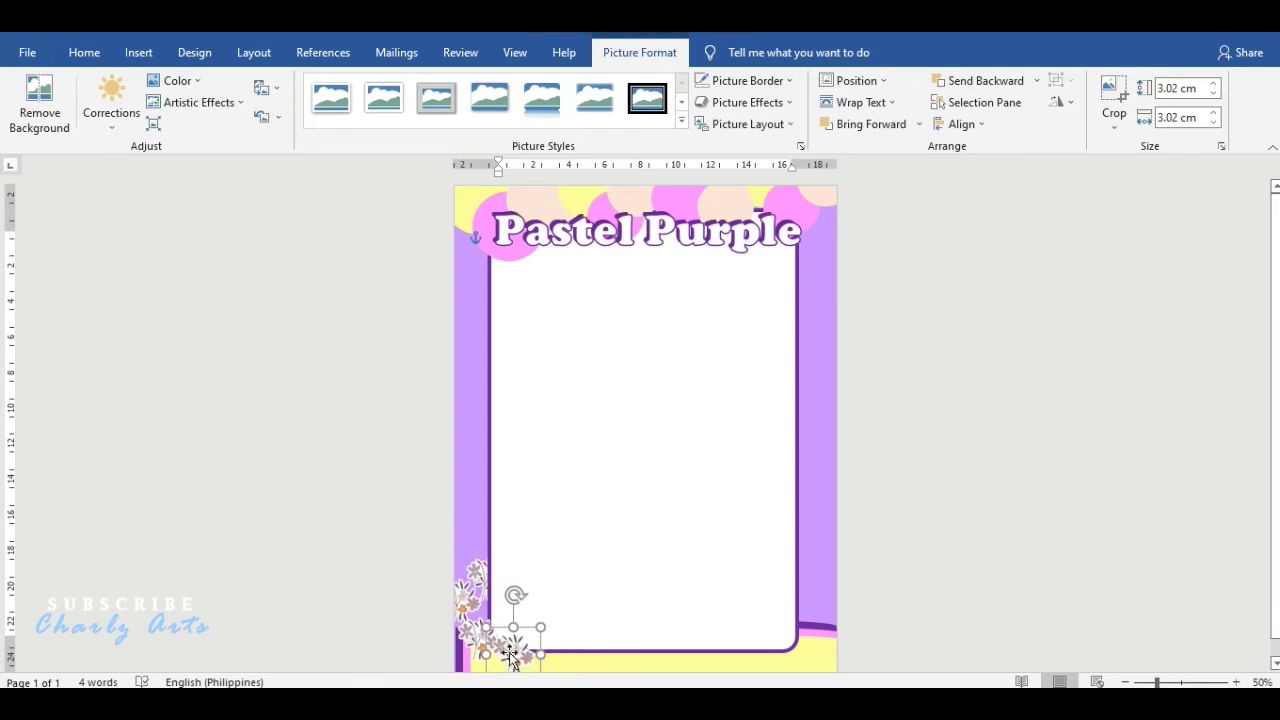
{"action": "key", "text": "ctrl+v"}
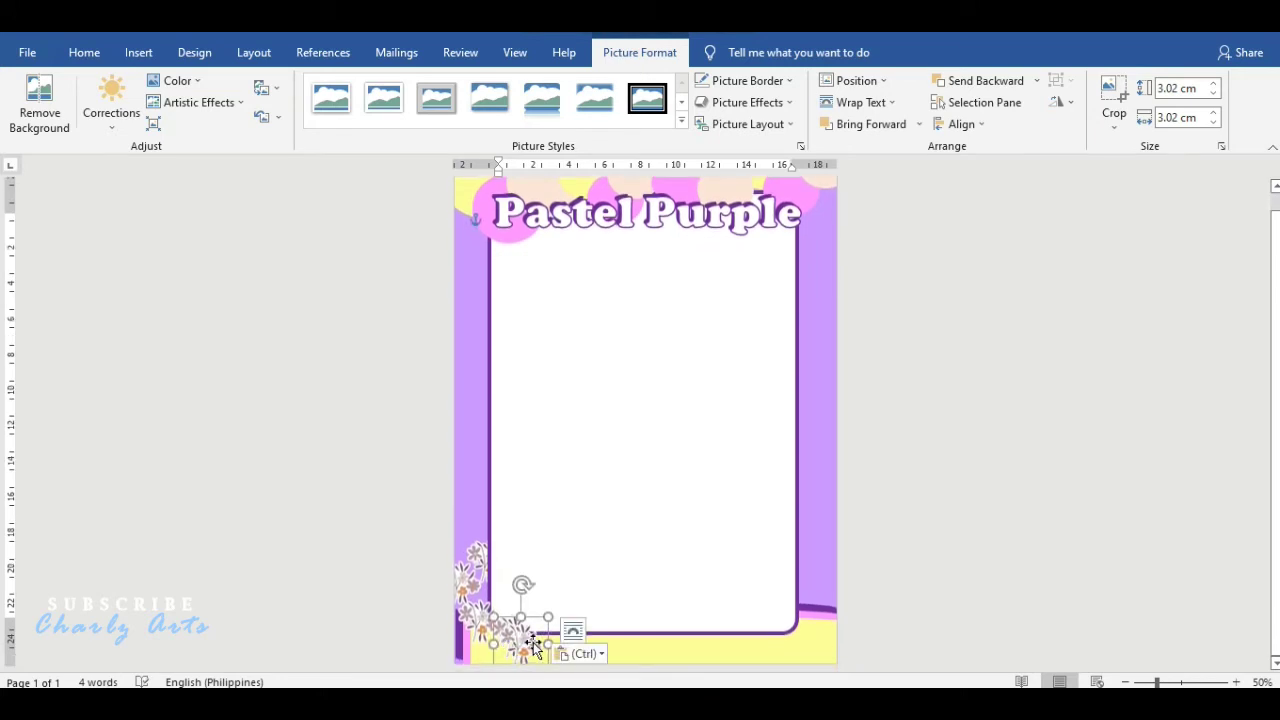
{"action": "mouse_move", "coordinate": [533, 645]}
{"action": "left_mouse_down"}
{"action": "mouse_move", "coordinate": [488, 589]}
{"action": "mouse_move", "coordinate": [844, 562]}
{"action": "left_mouse_up"}
- Place flower copies in the bottom-right corner, sent to back behind the purple border
{"action": "key", "text": "ctrl+v"}
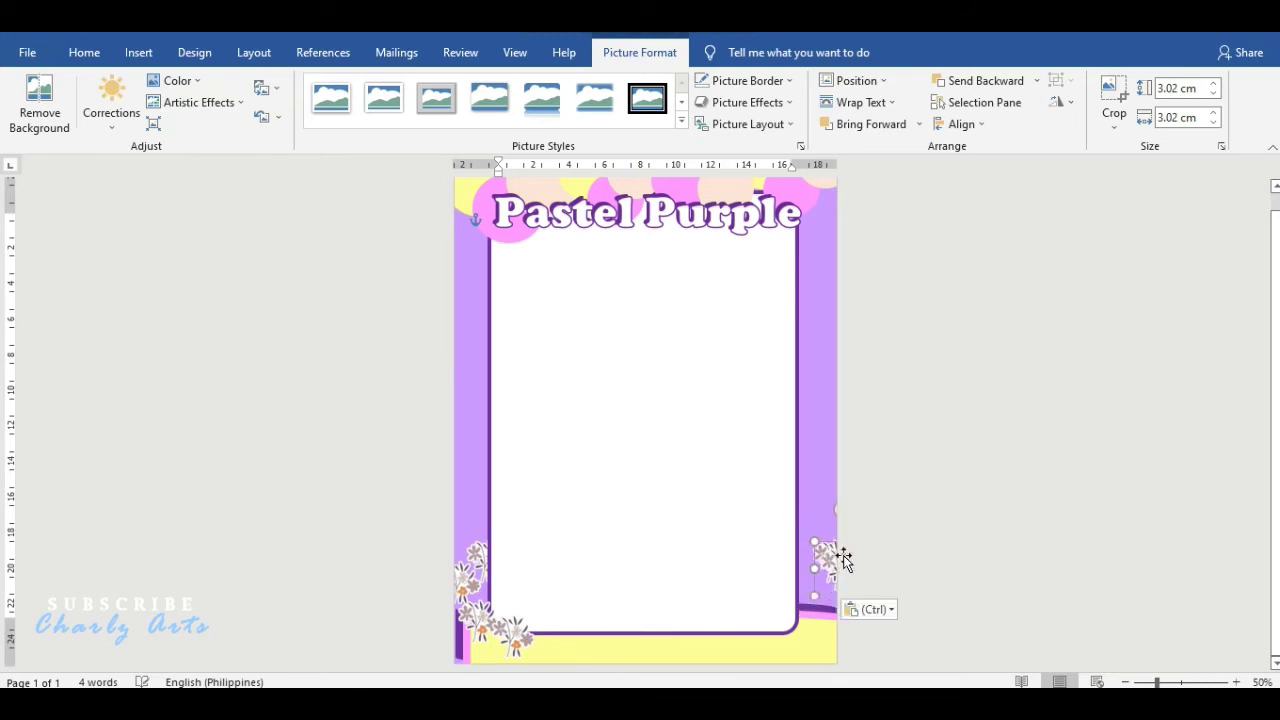
{"action": "left_click_drag", "start_coordinate": [837, 580], "coordinate": [810, 598]}
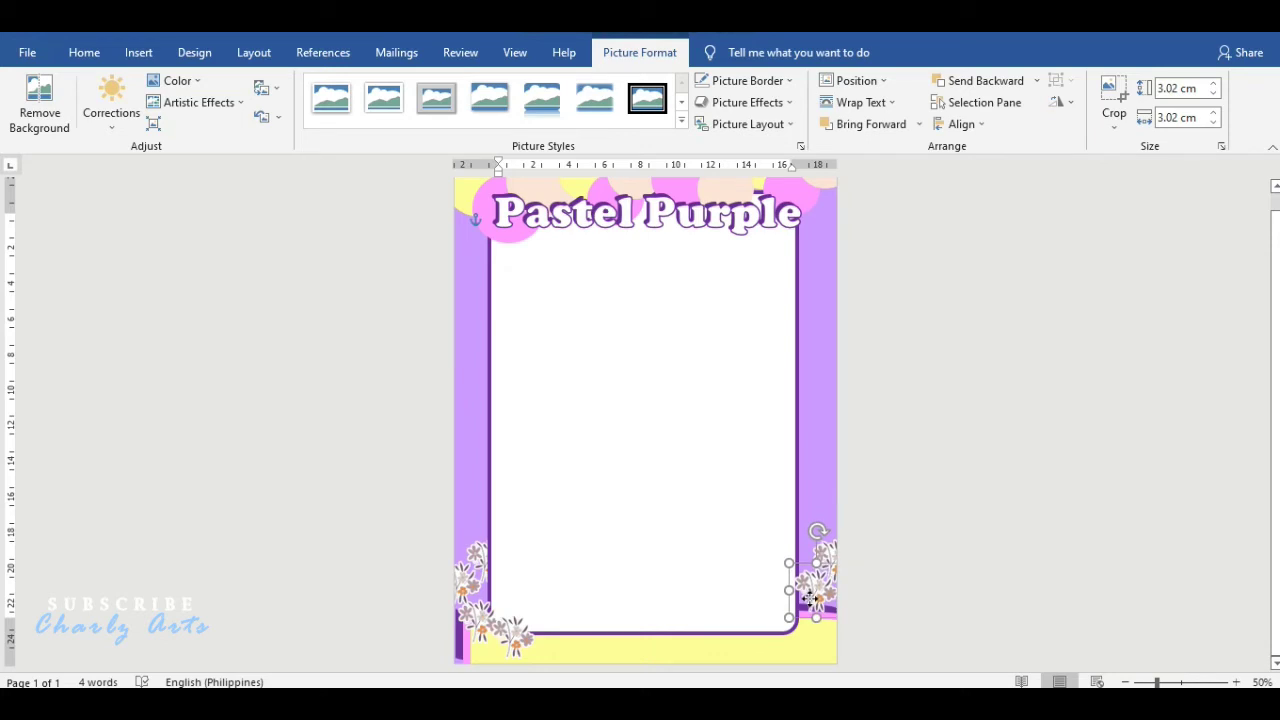
{"action": "left_click", "coordinate": [1037, 80]}
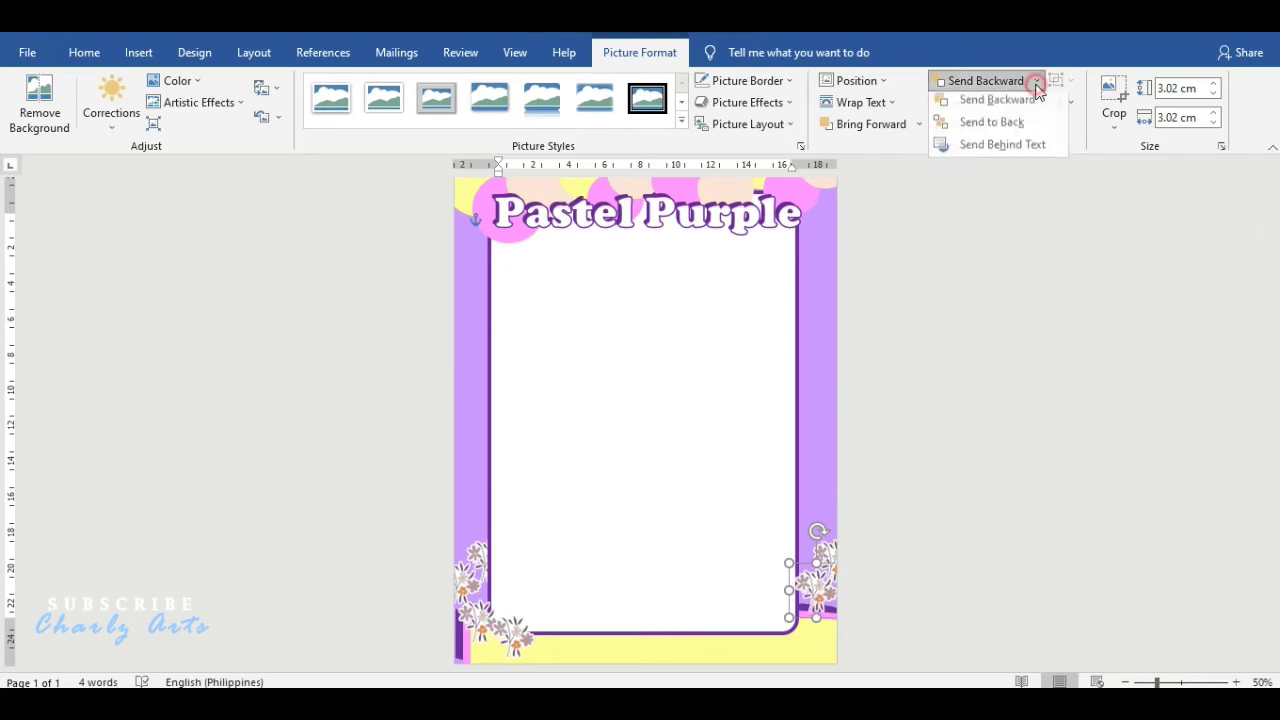
{"action": "left_click", "coordinate": [1008, 130]}
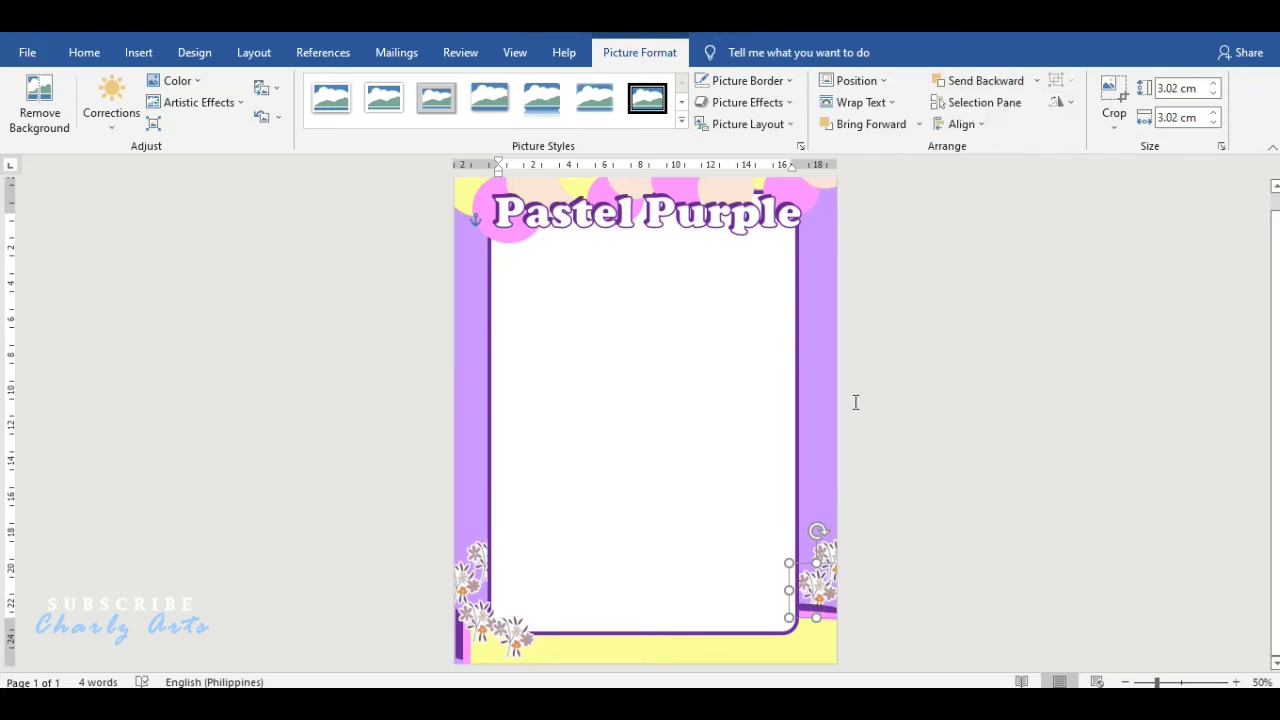
{"action": "key", "text": "ctrl+v"}
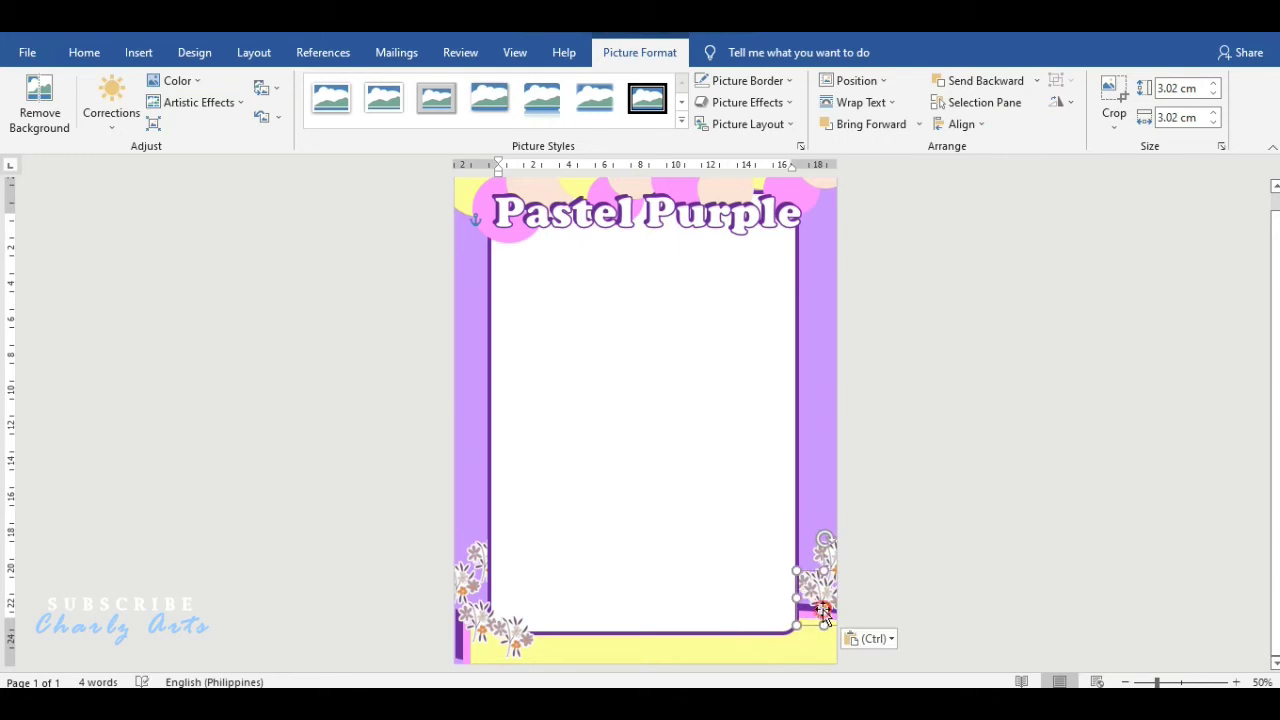
{"action": "left_click_drag", "start_coordinate": [824, 615], "coordinate": [805, 628]}
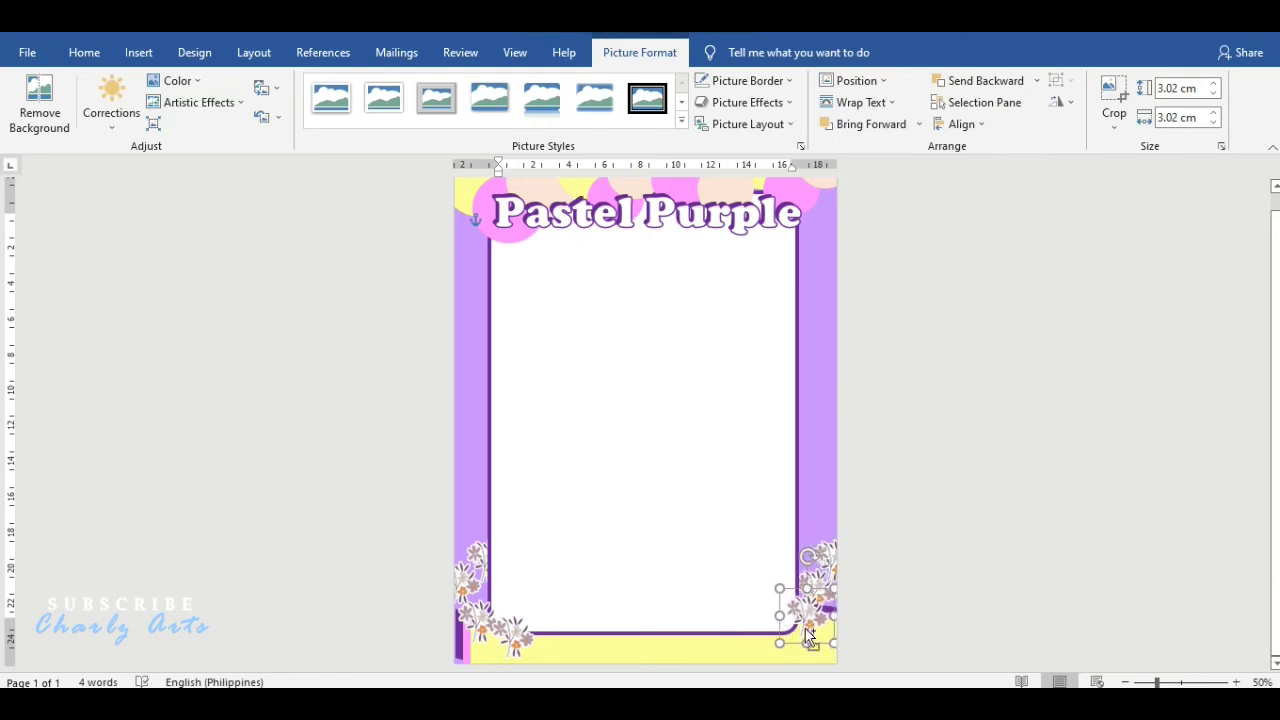
{"action": "left_click_drag", "start_coordinate": [810, 635], "coordinate": [769, 641]}
- Draw a narrow flowchart strip, about 18.15 × 0.85 cm, down the page's left edge
{"action": "left_click", "coordinate": [927, 540]}
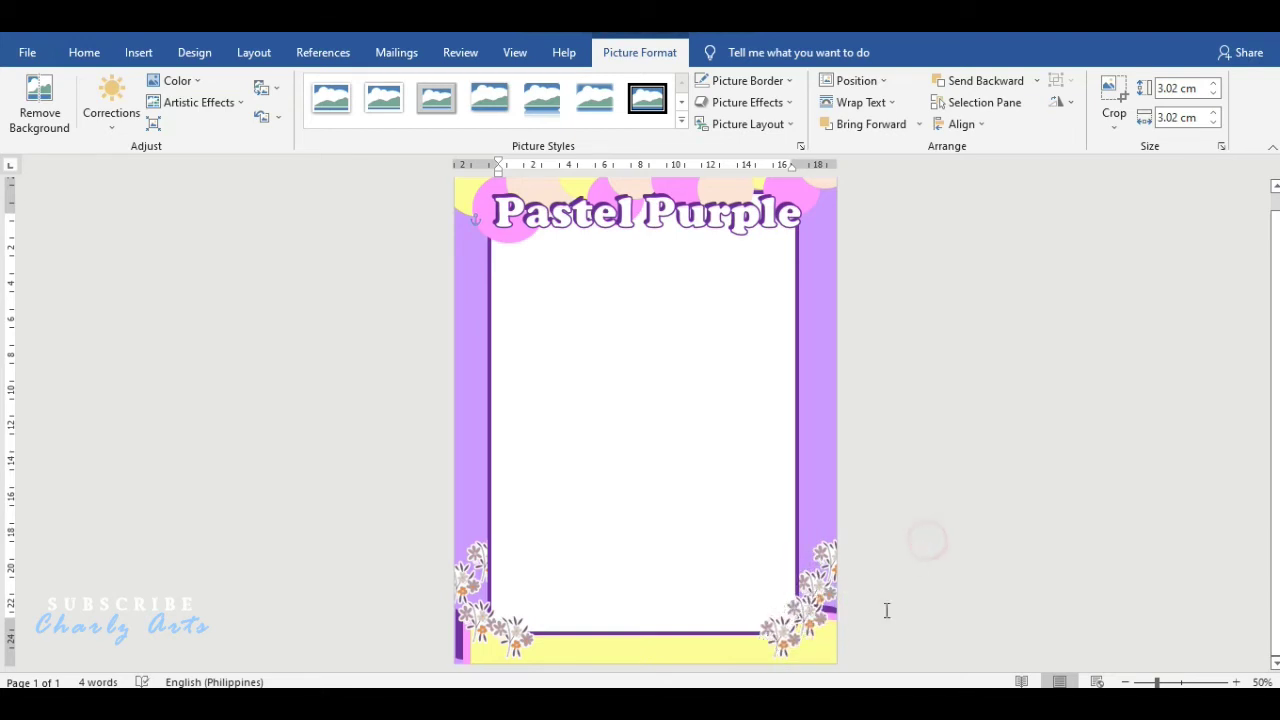
{"action": "left_click", "coordinate": [142, 55]}
{"action": "left_click", "coordinate": [252, 81]}
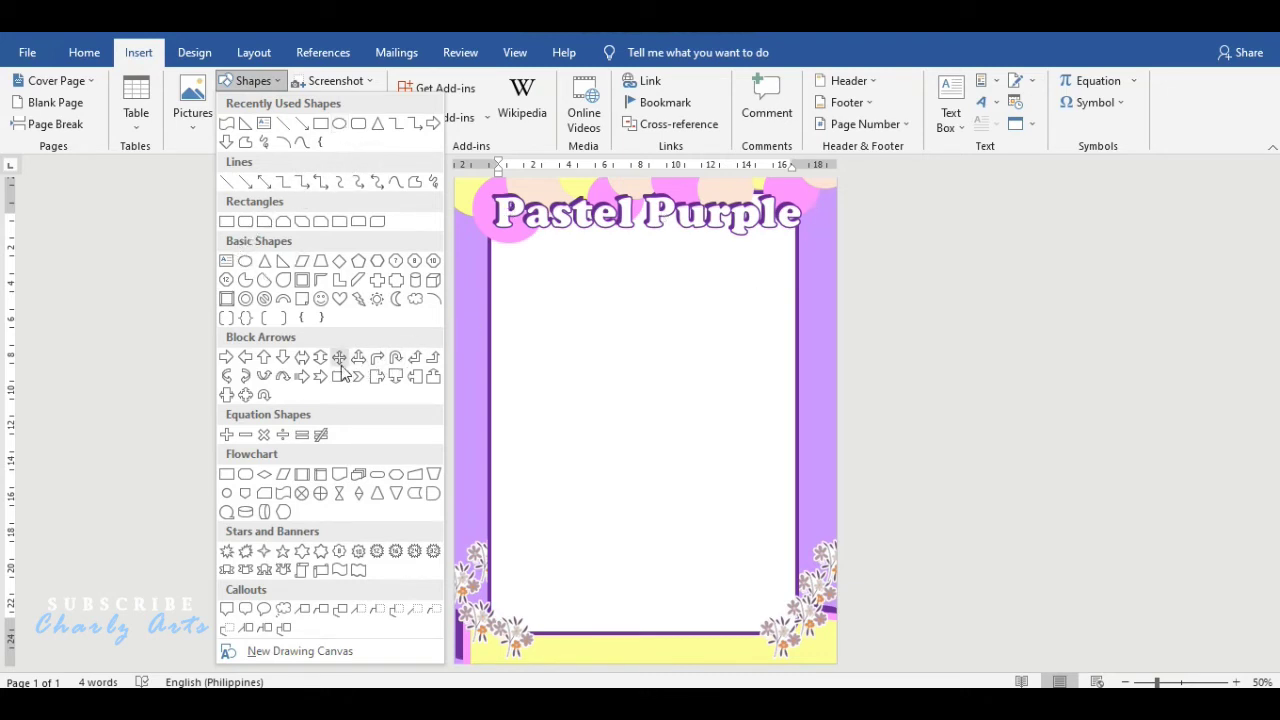
{"action": "left_click", "coordinate": [429, 496]}
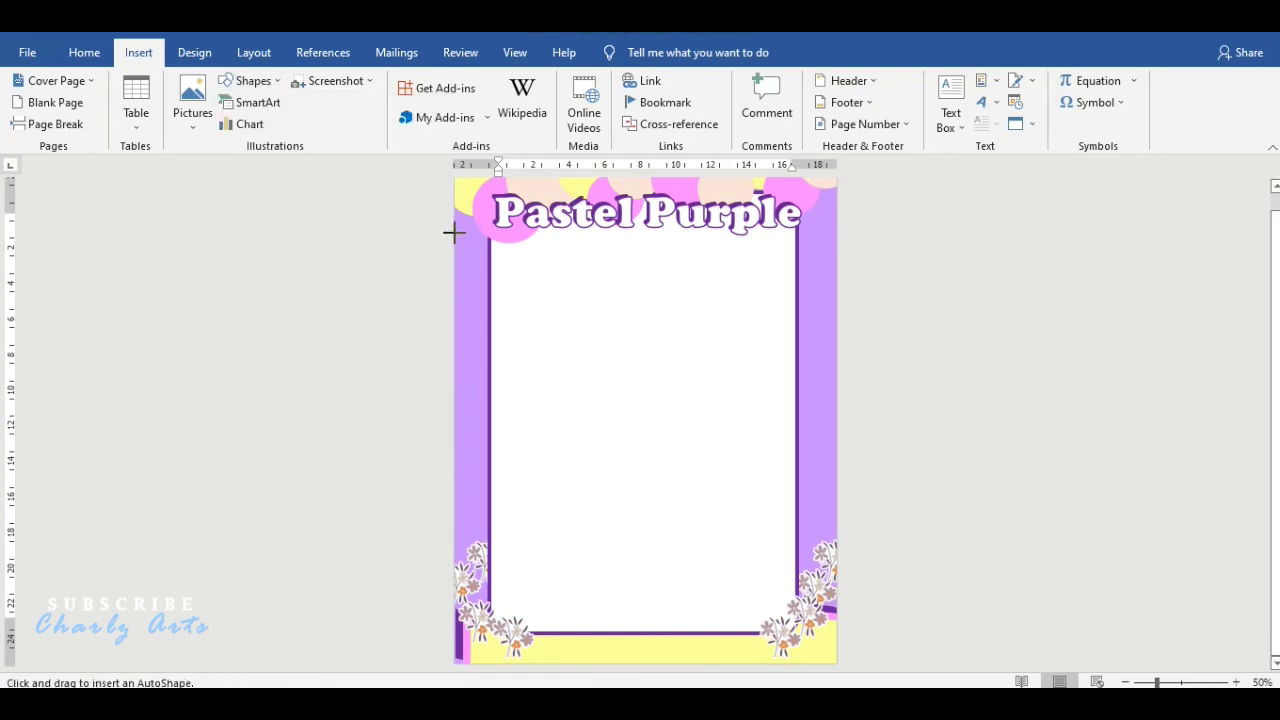
{"action": "left_click_drag", "start_coordinate": [454, 232], "coordinate": [470, 560]}
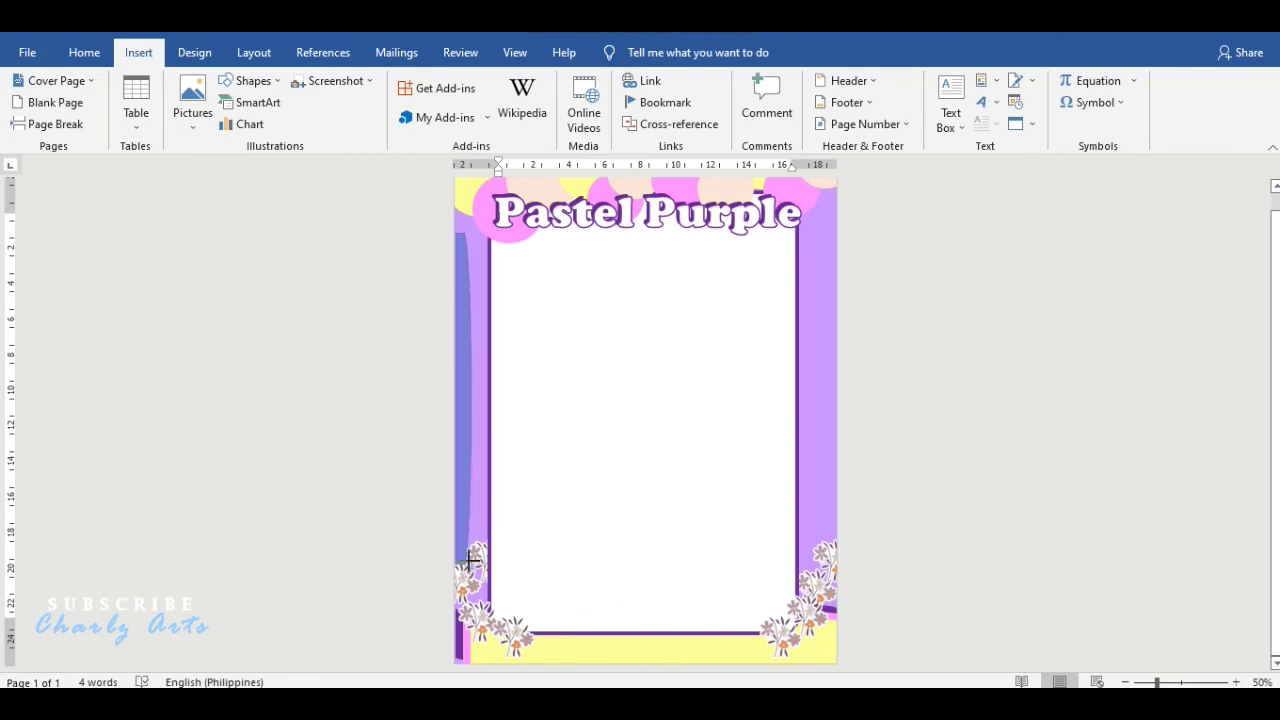
{"action": "left_click_drag", "start_coordinate": [471, 560], "coordinate": [466, 554]}
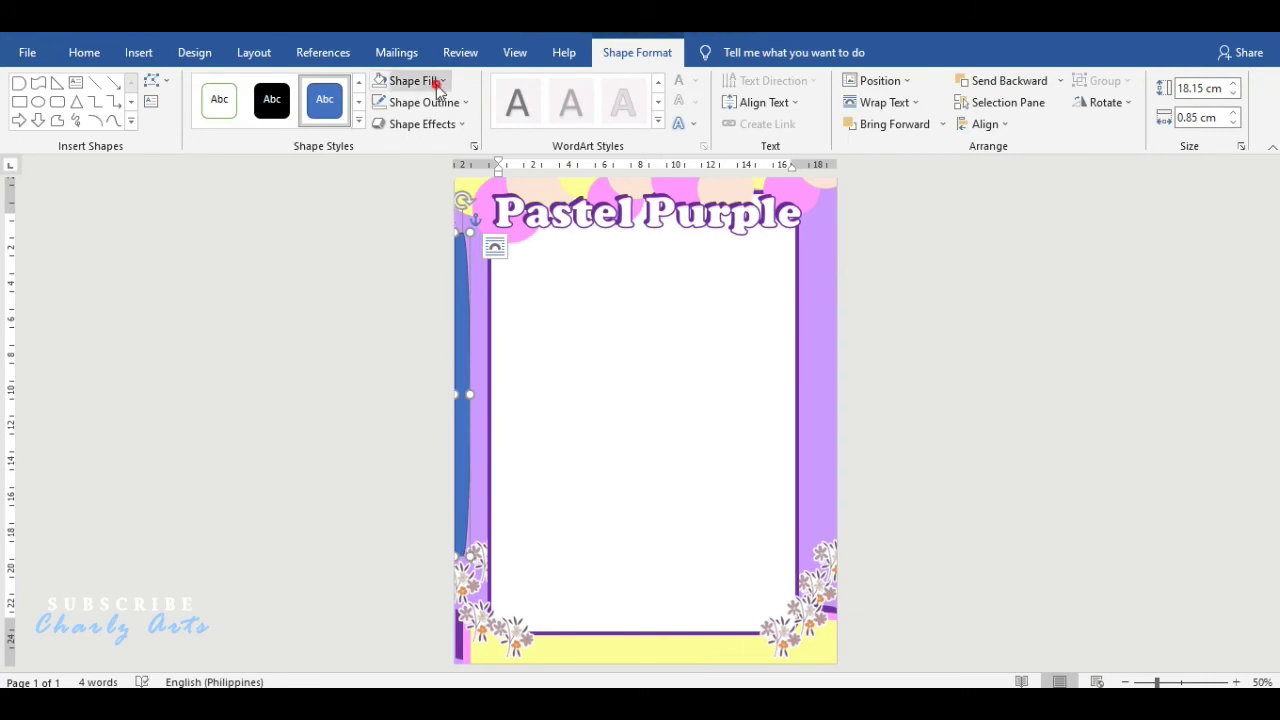
- Fill the left strip light yellow, shift it up along the edge, and paste a duplicate
{"action": "left_click", "coordinate": [437, 80]}
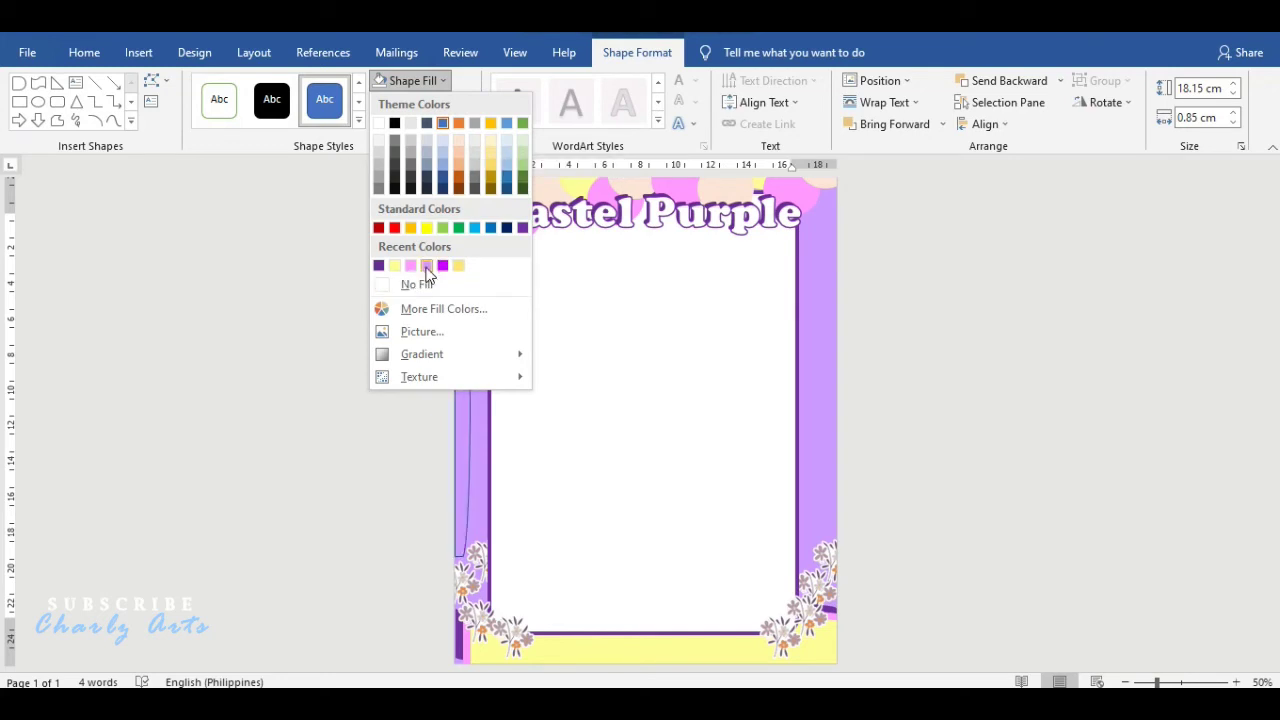
{"action": "left_click", "coordinate": [396, 267]}
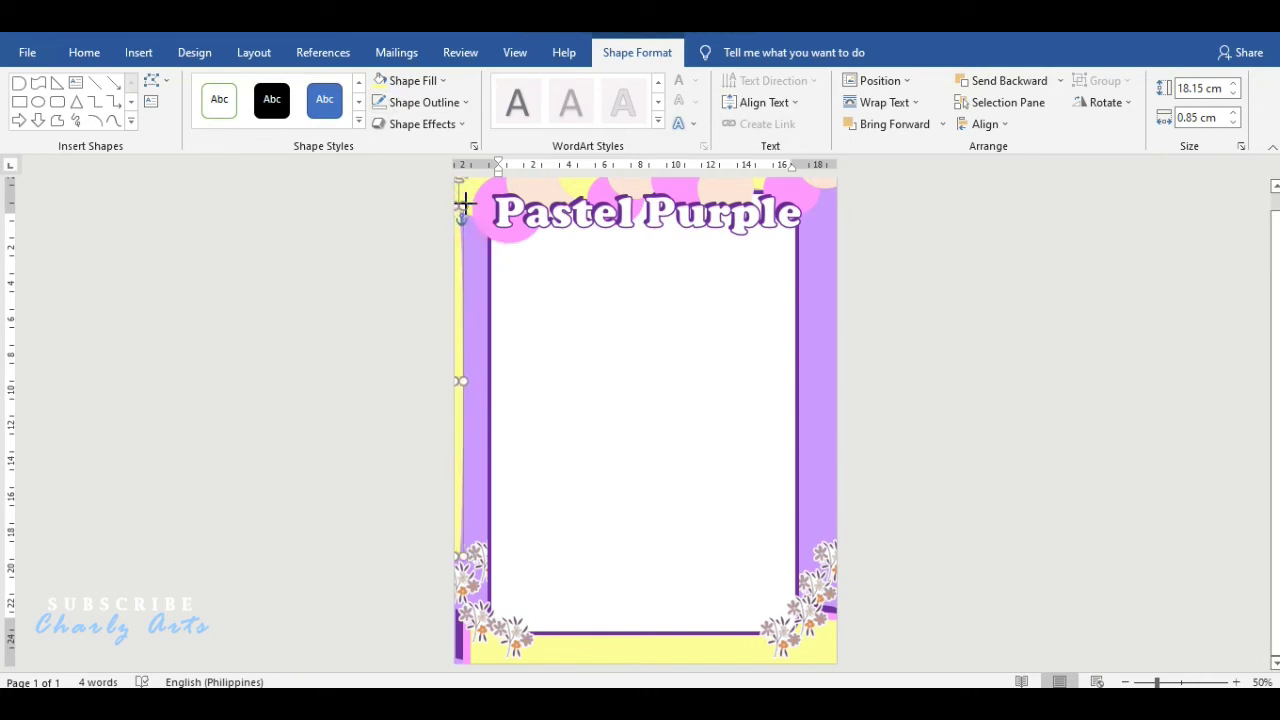
{"action": "mouse_move", "coordinate": [468, 233]}
{"action": "left_mouse_down"}
{"action": "mouse_move", "coordinate": [474, 199]}
{"action": "mouse_move", "coordinate": [474, 270]}
{"action": "left_mouse_up"}
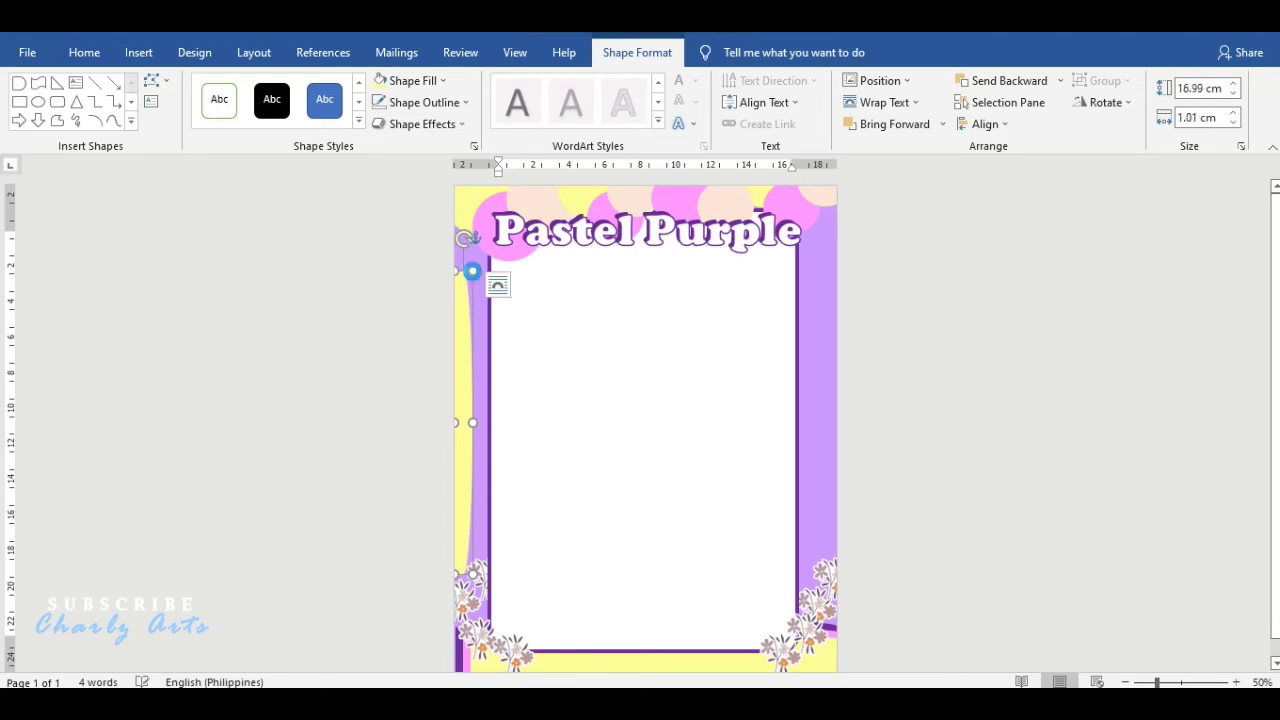
{"action": "key", "text": "ctrl+v"}
- Flip the strip copy horizontally and place it along the page's right edge
{"action": "left_click", "coordinate": [1101, 104]}
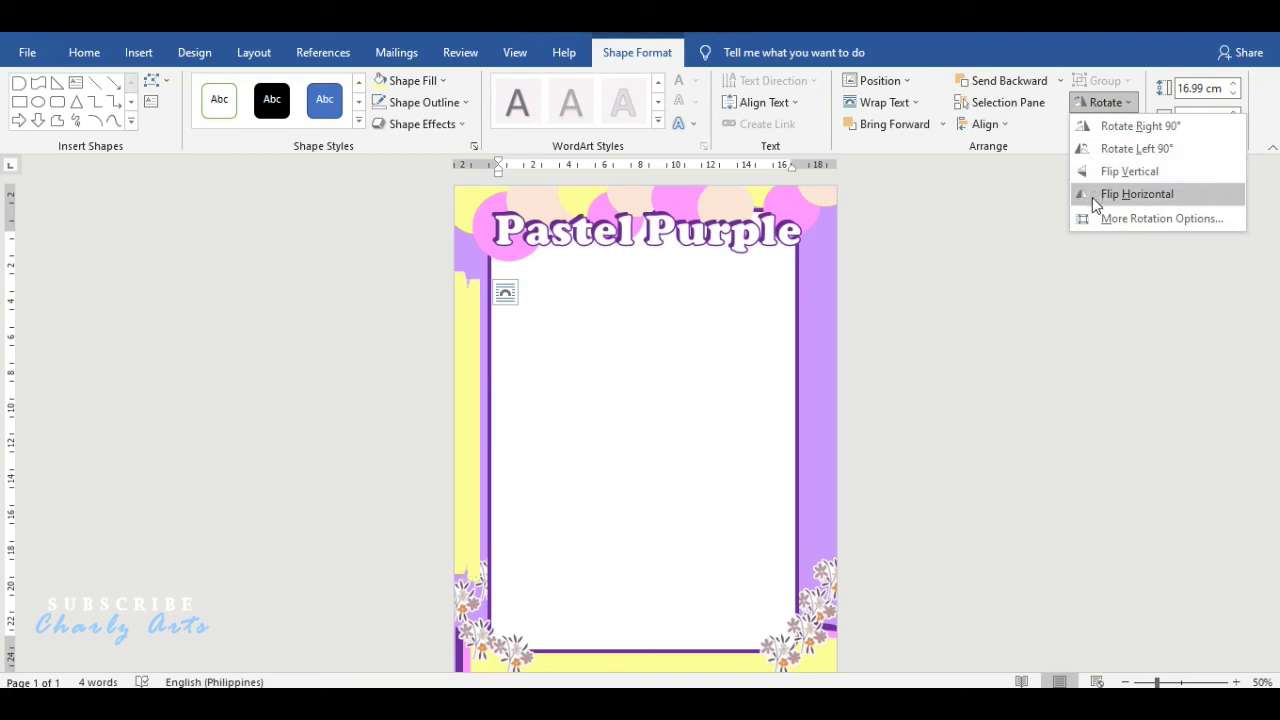
{"action": "left_click", "coordinate": [1092, 197]}
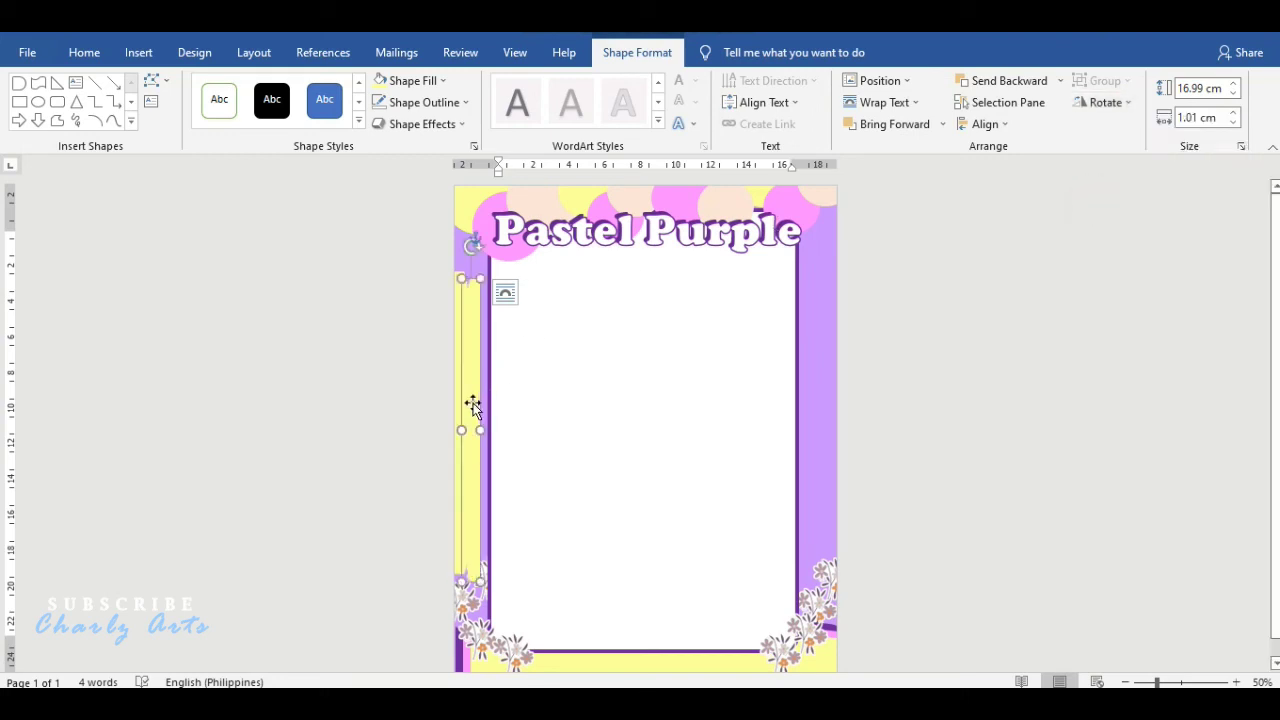
{"action": "left_click_drag", "start_coordinate": [473, 405], "coordinate": [829, 397]}
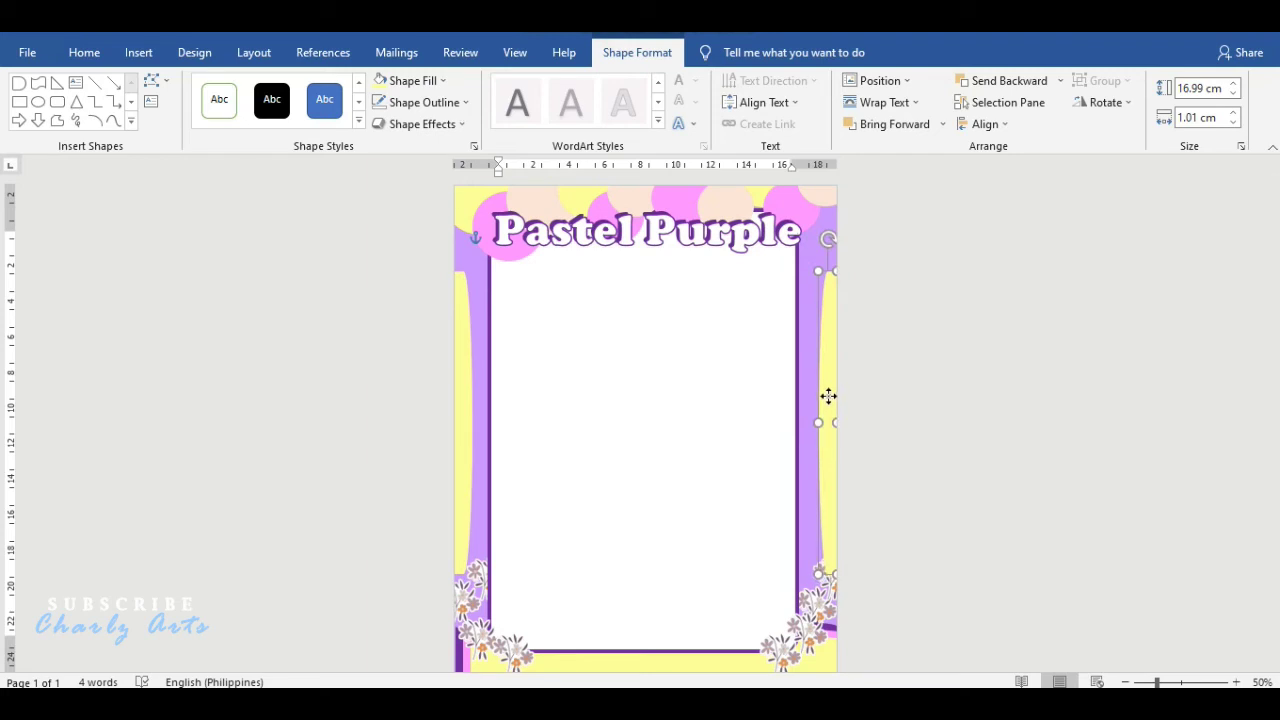
{"action": "left_click_drag", "start_coordinate": [829, 396], "coordinate": [830, 398]}
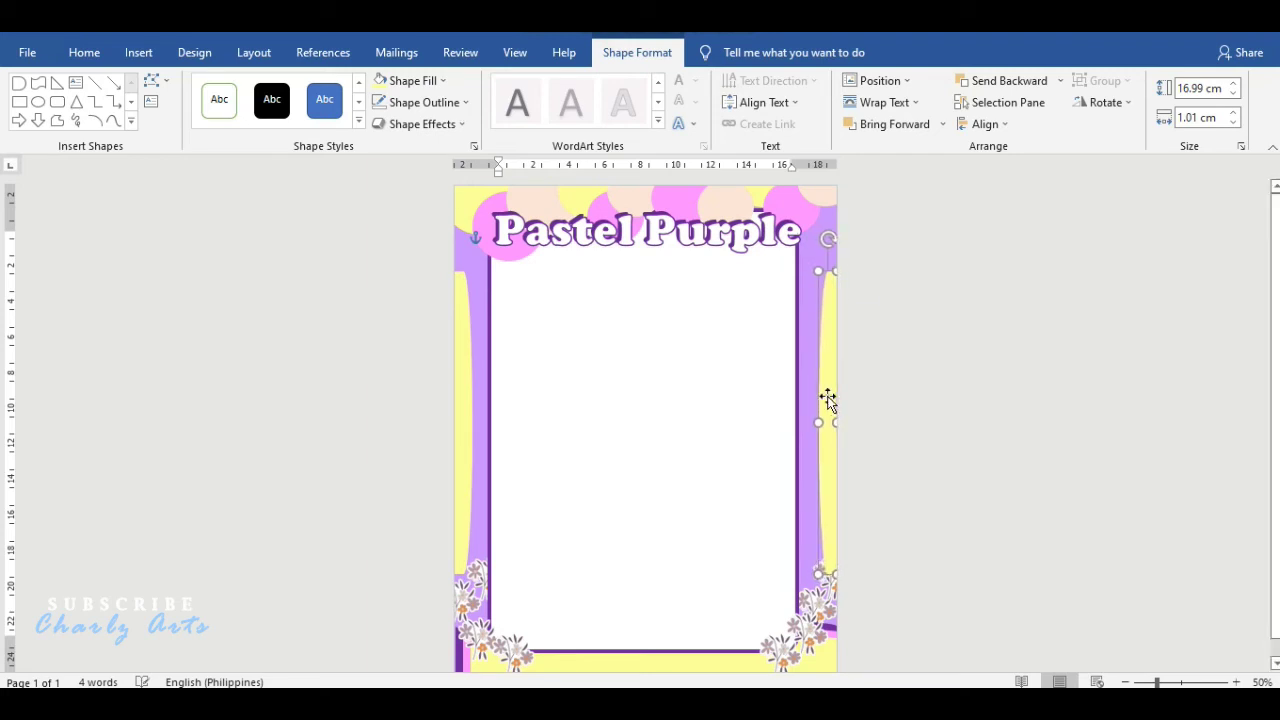
- Send the right strip to back and nudge the white framed panel slightly right
{"action": "left_click", "coordinate": [1062, 82]}
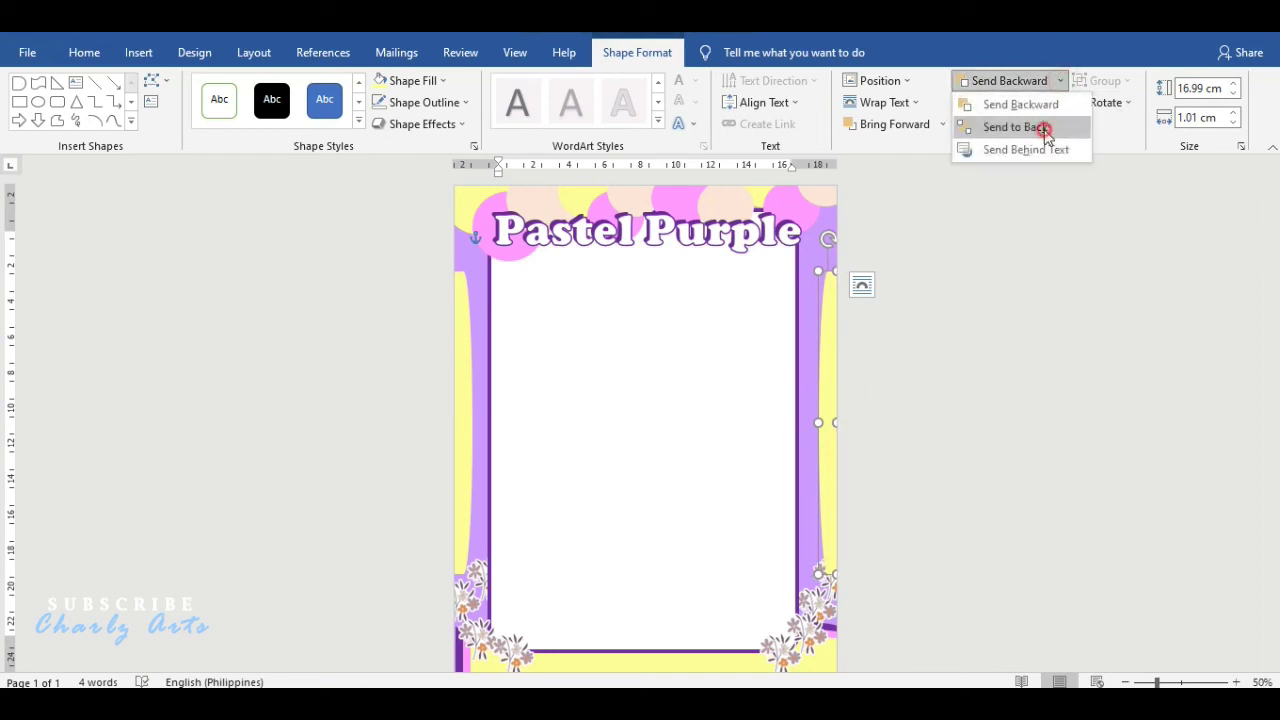
{"action": "left_click", "coordinate": [1046, 126]}
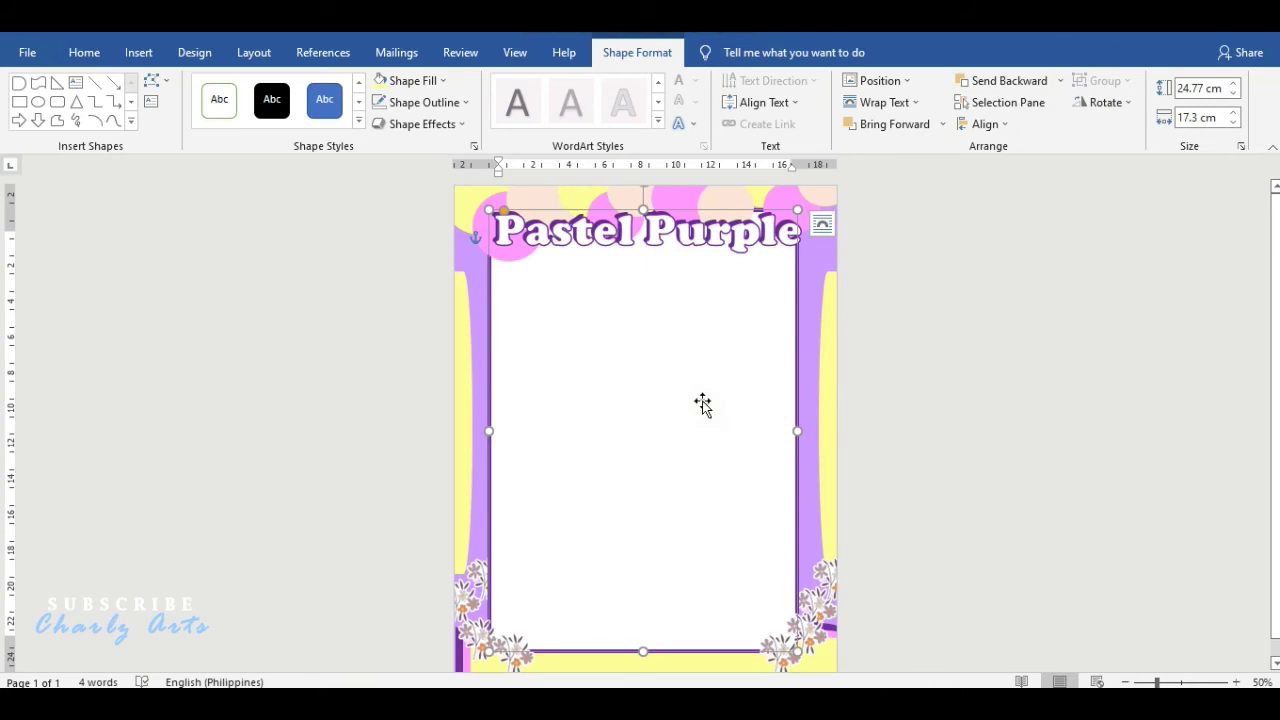
{"action": "key", "text": "Right"}
{"action": "key", "text": "Right"}
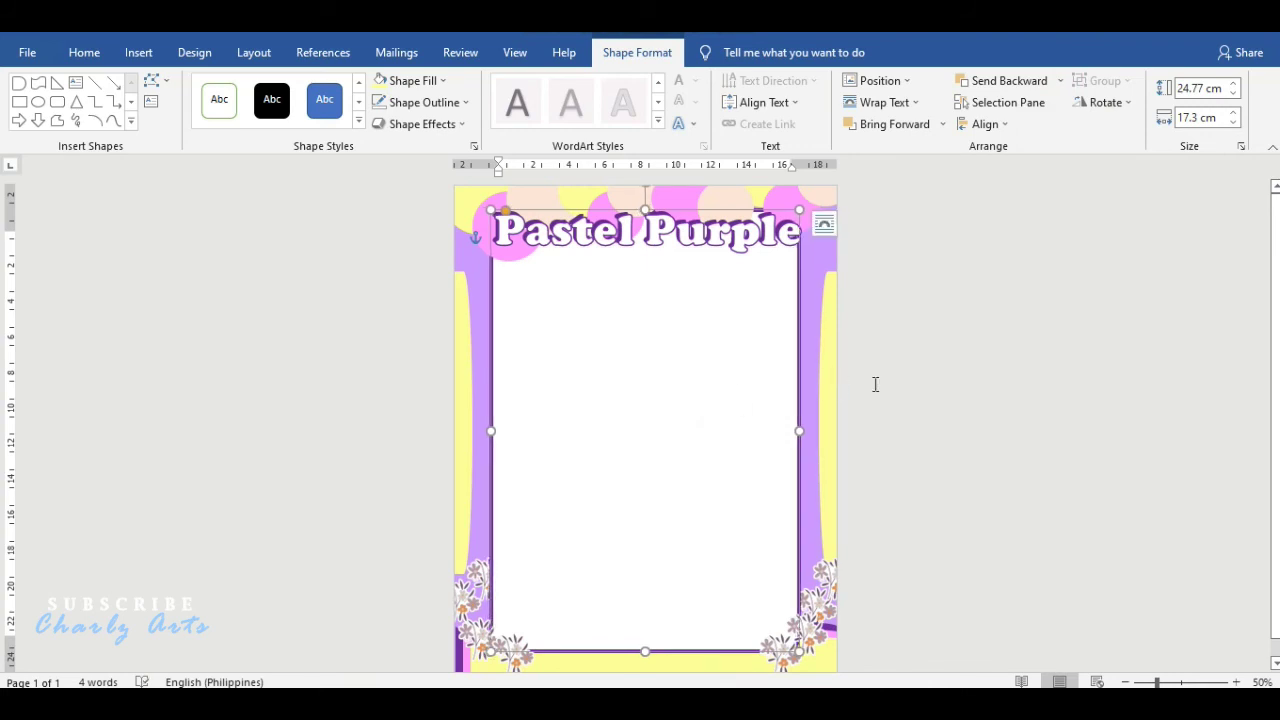
{"action": "left_click", "coordinate": [949, 378]}
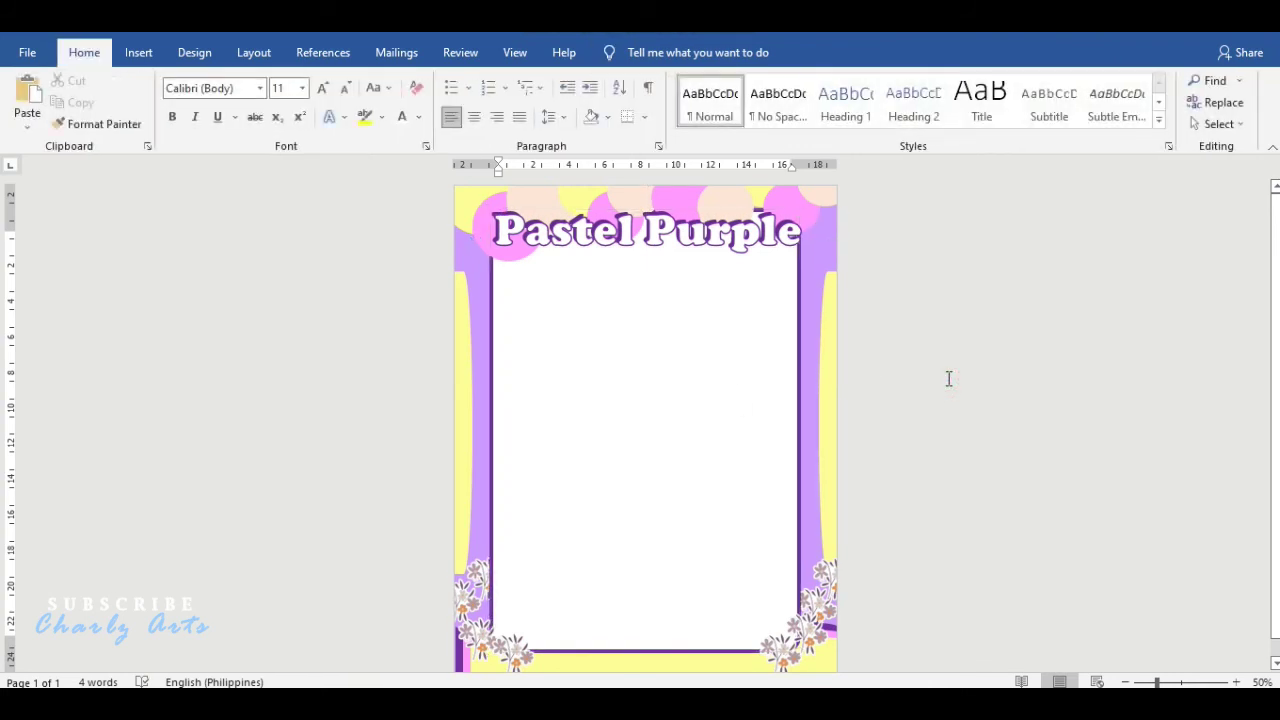
- Drag the small top-left corner circle to the page's top-right corner
{"action": "left_click", "coordinate": [828, 196]}
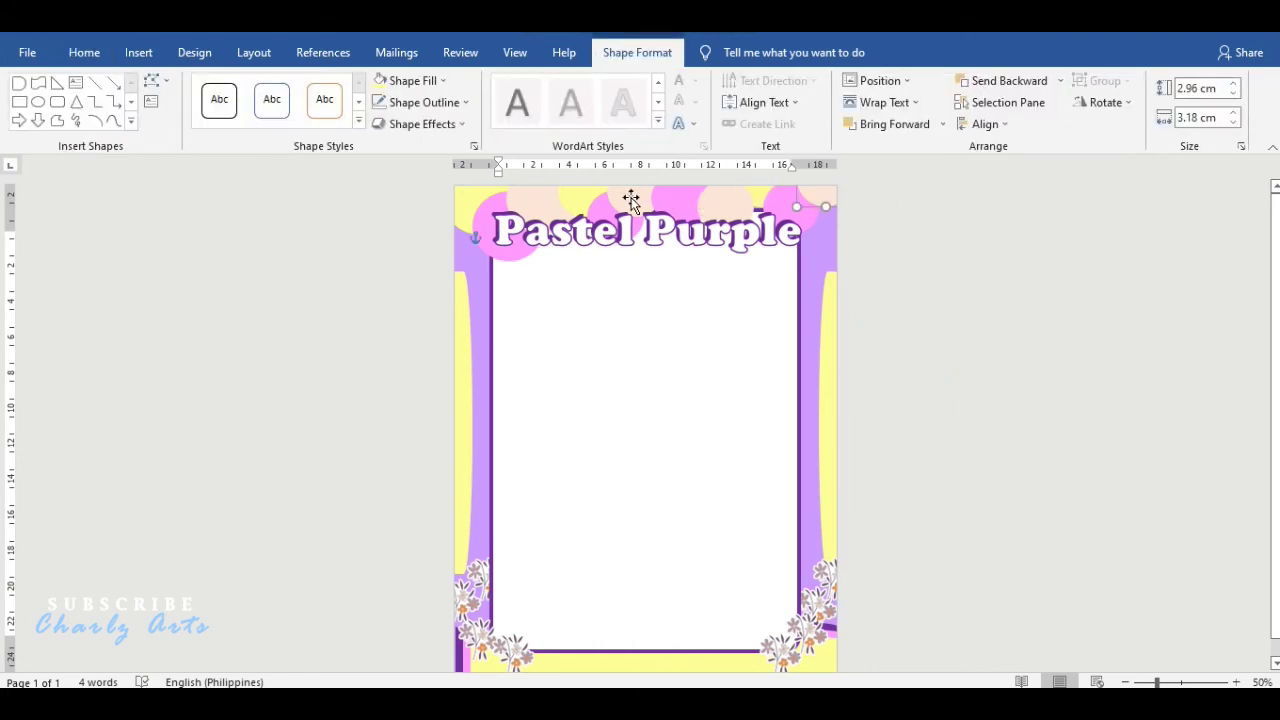
{"action": "left_click", "coordinate": [467, 202]}
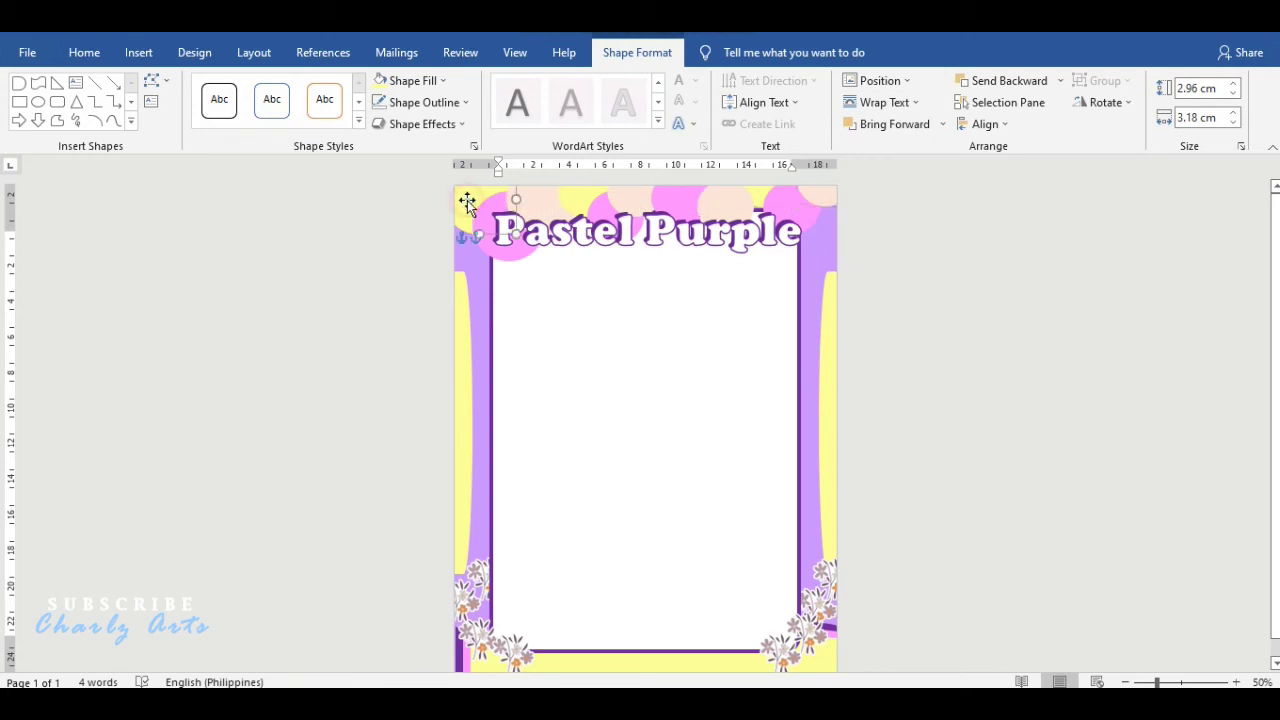
{"action": "left_click_drag", "start_coordinate": [467, 207], "coordinate": [856, 216]}
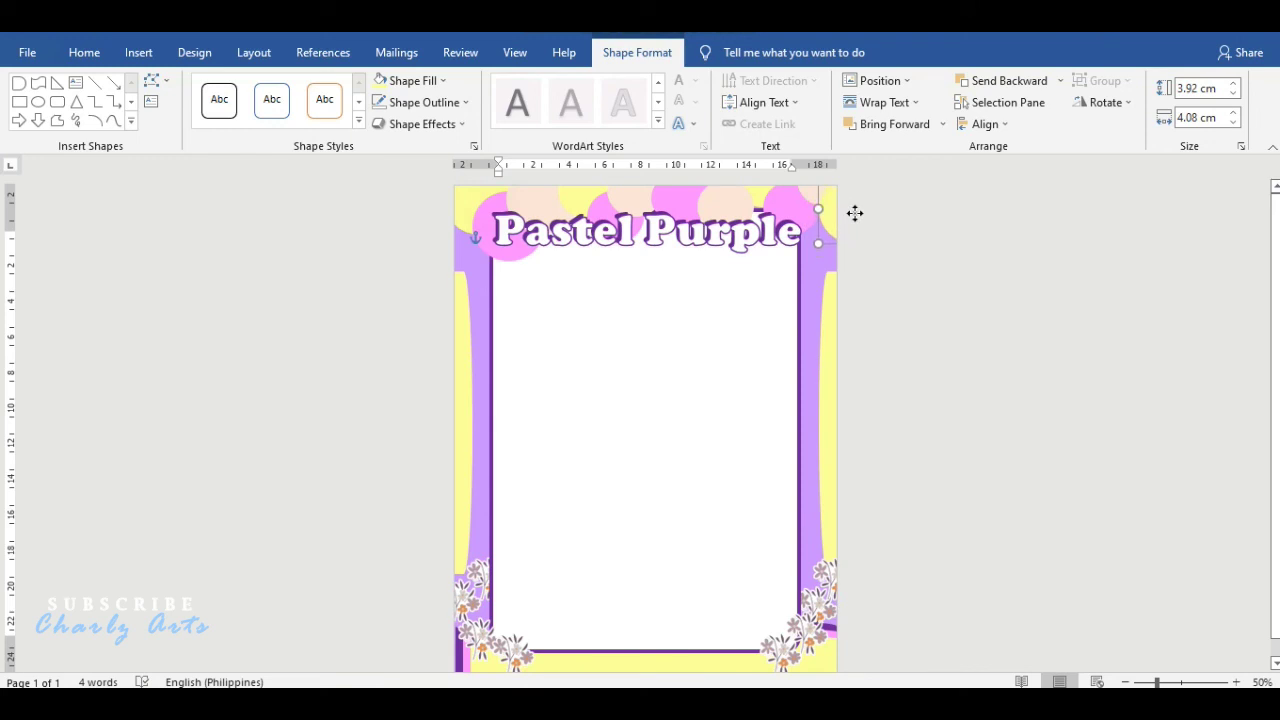
{"action": "left_click", "coordinate": [933, 270]}
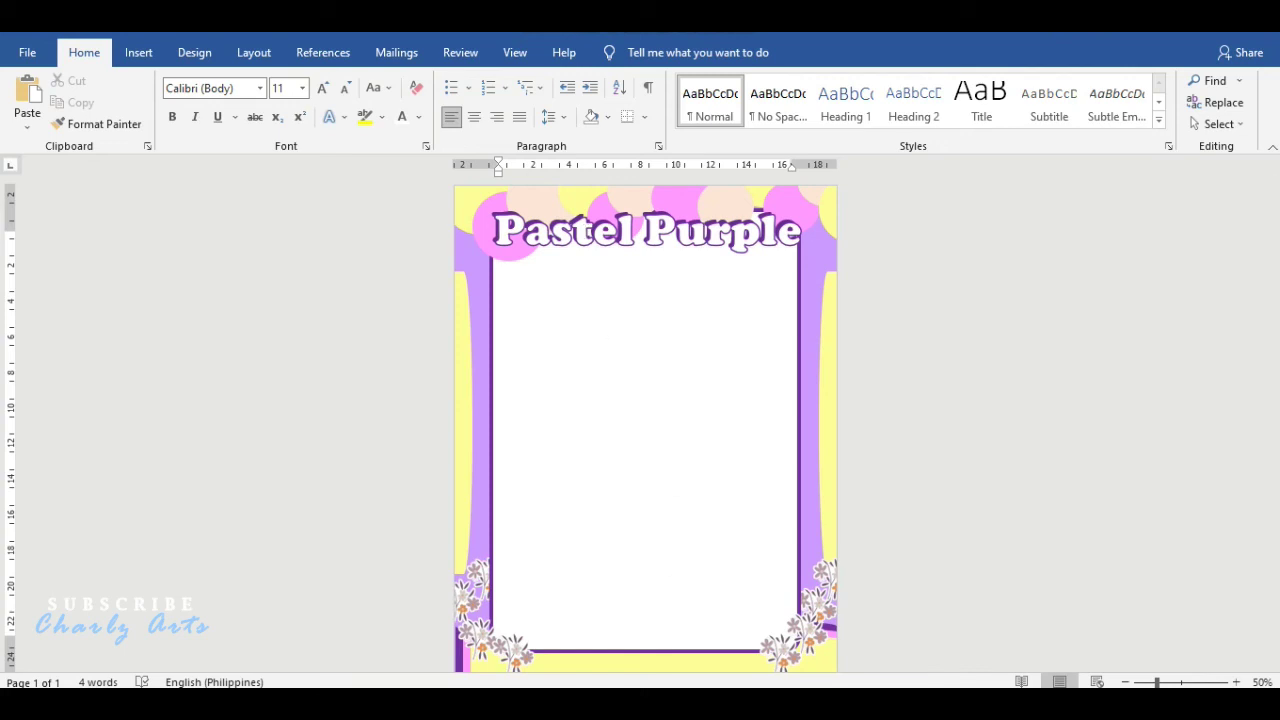
- Shift the bottom-left flower cluster slightly right and up into place
{"action": "left_click", "coordinate": [476, 634]}
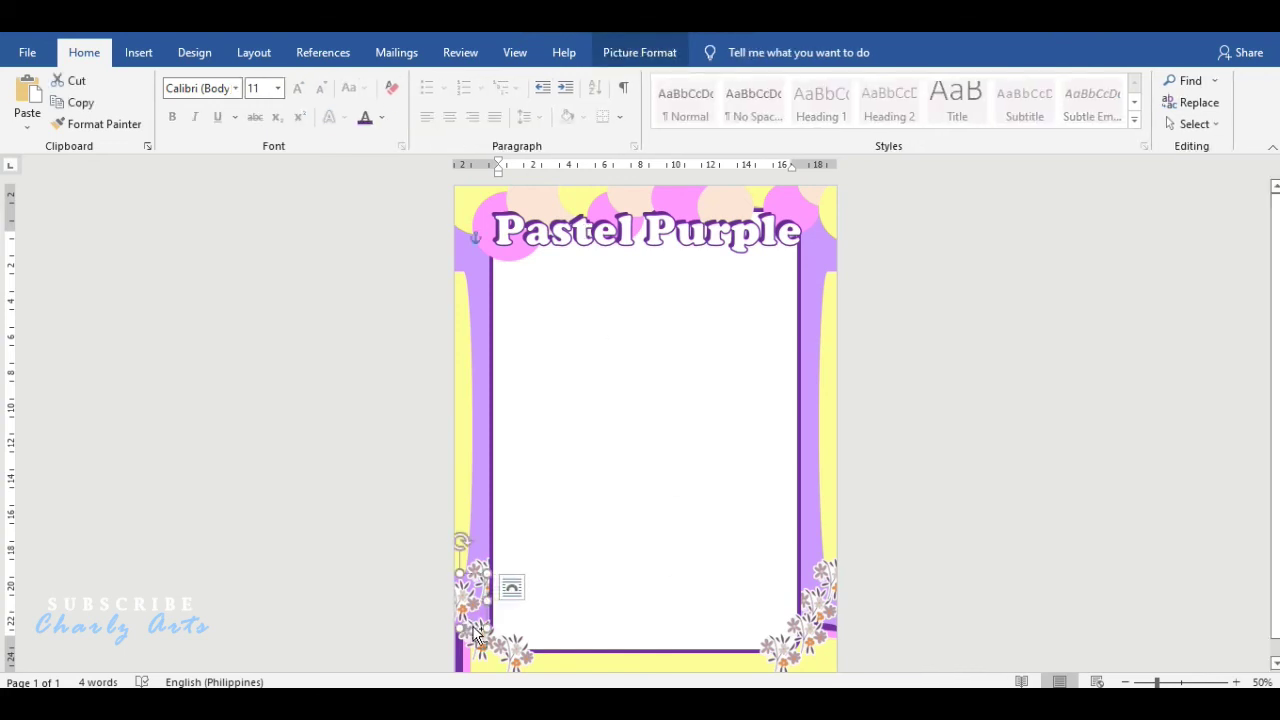
{"action": "left_click_drag", "start_coordinate": [476, 634], "coordinate": [492, 634]}
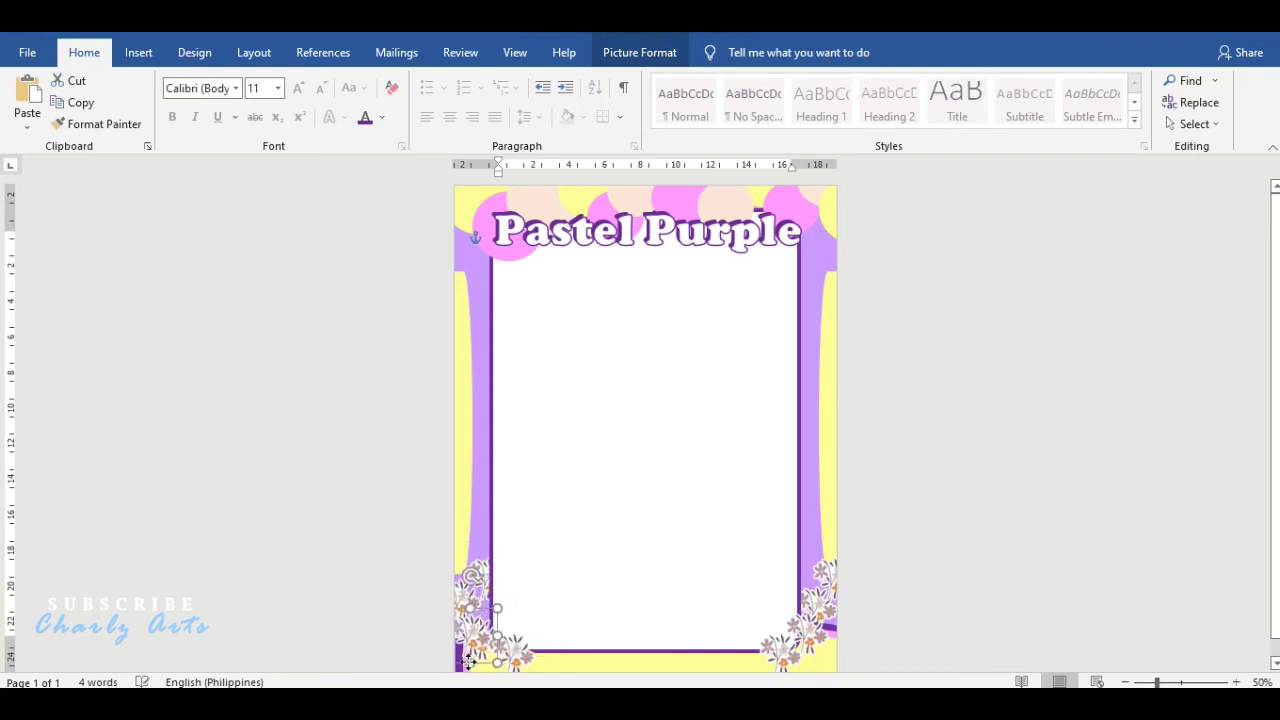
{"action": "mouse_move", "coordinate": [494, 633]}
{"action": "left_mouse_down"}
{"action": "mouse_move", "coordinate": [518, 610]}
{"action": "mouse_move", "coordinate": [492, 607]}
{"action": "left_mouse_up"}
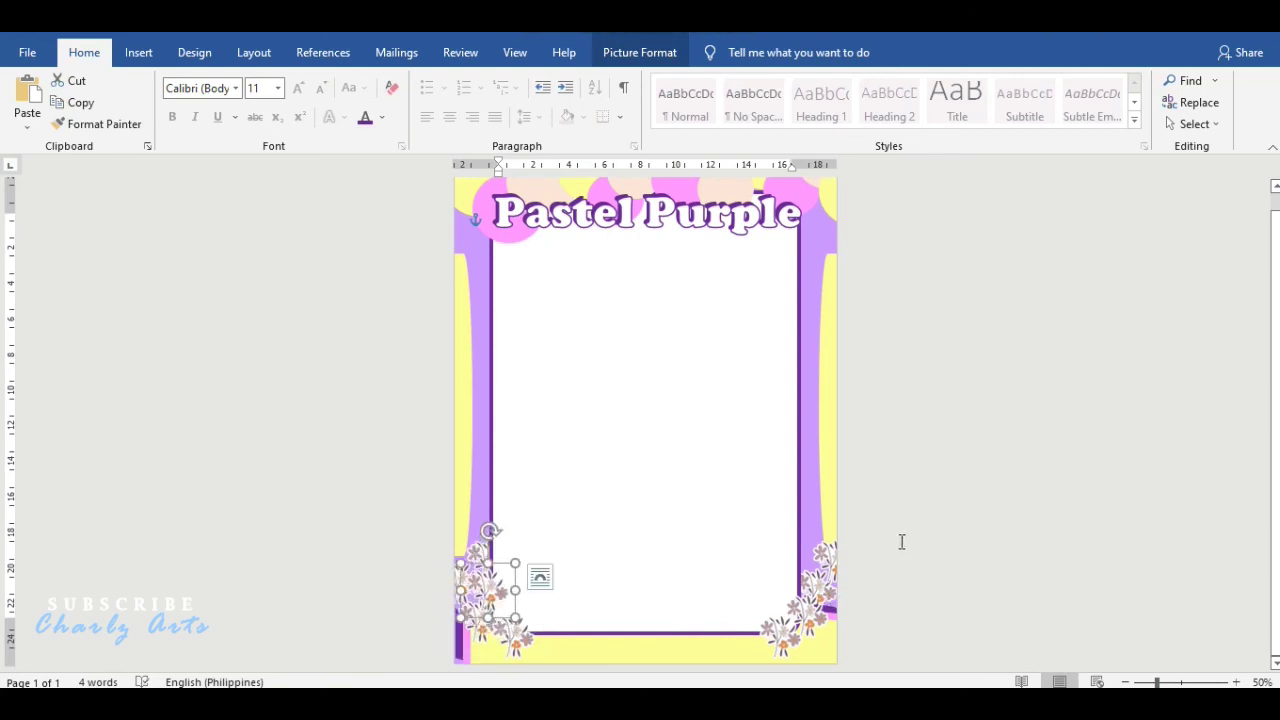
{"action": "left_click", "coordinate": [998, 508]}
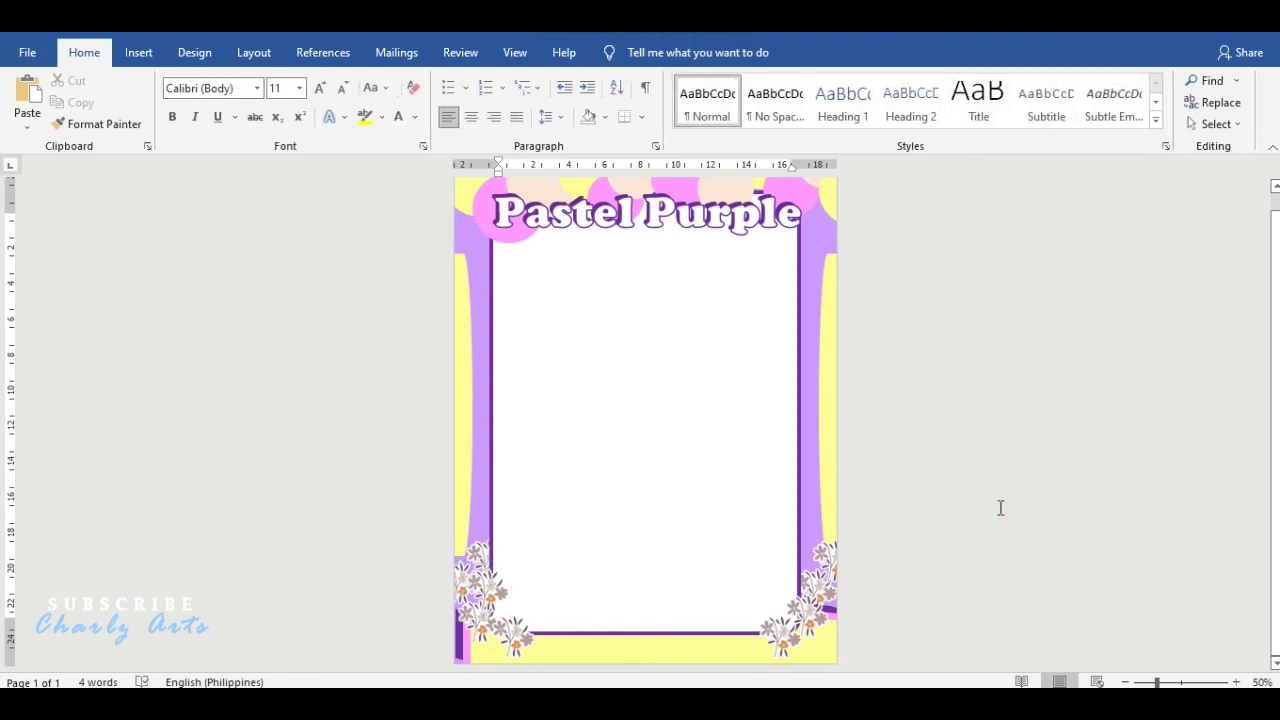
- Duplicate the bottom-right flowers and set the copy up and left in that corner
{"action": "left_click", "coordinate": [818, 585]}
{"action": "key", "text": "ctrl+c"}
{"action": "key", "text": "ctrl+v"}
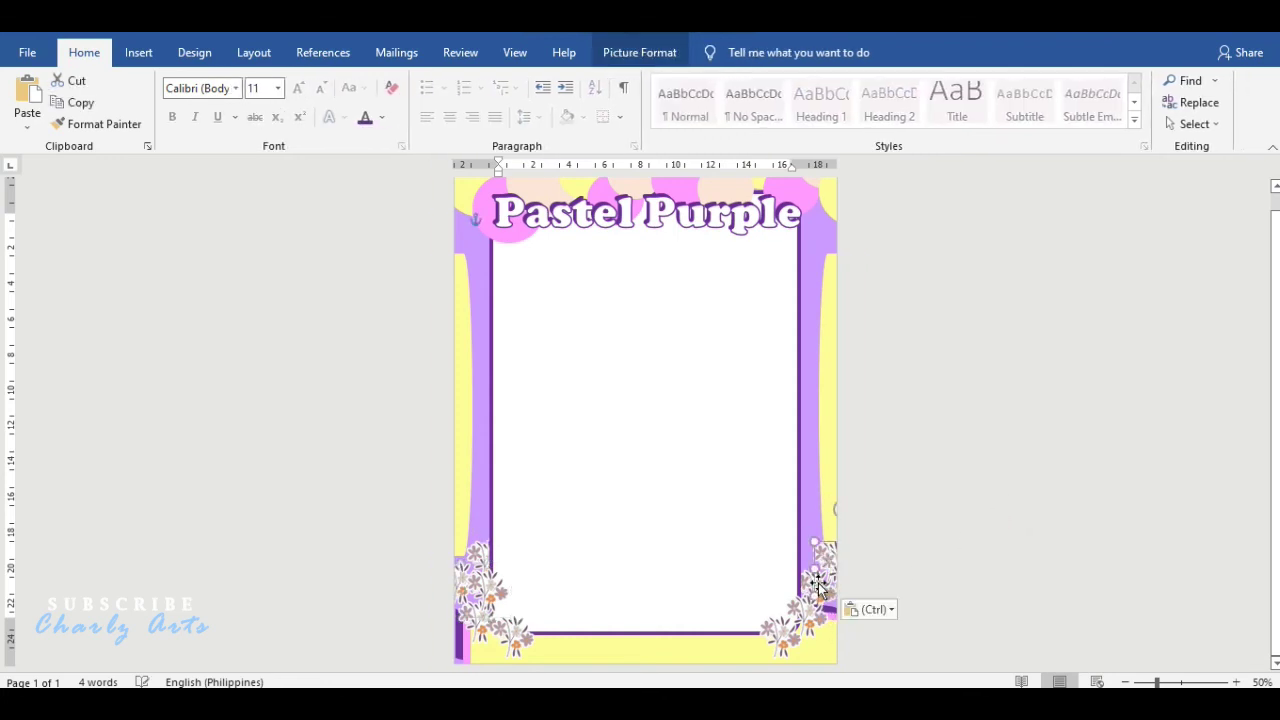
{"action": "left_click_drag", "start_coordinate": [808, 580], "coordinate": [783, 577]}
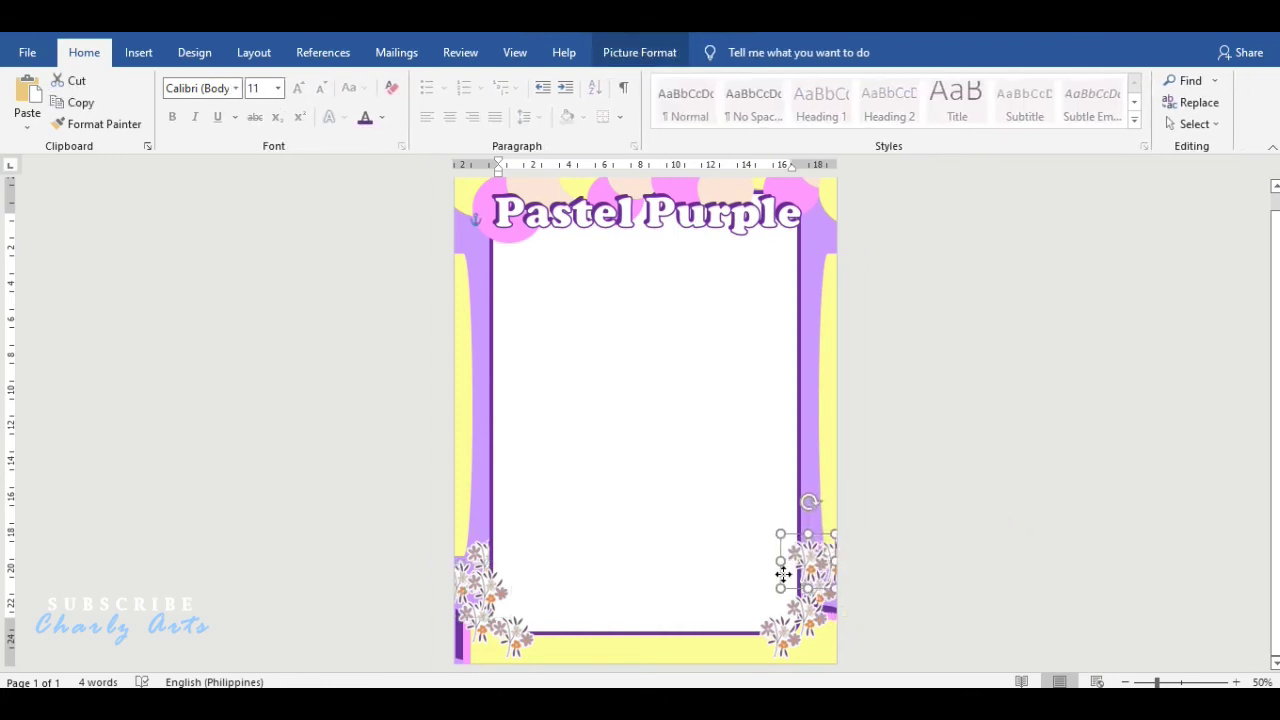
{"action": "left_click", "coordinate": [993, 494]}
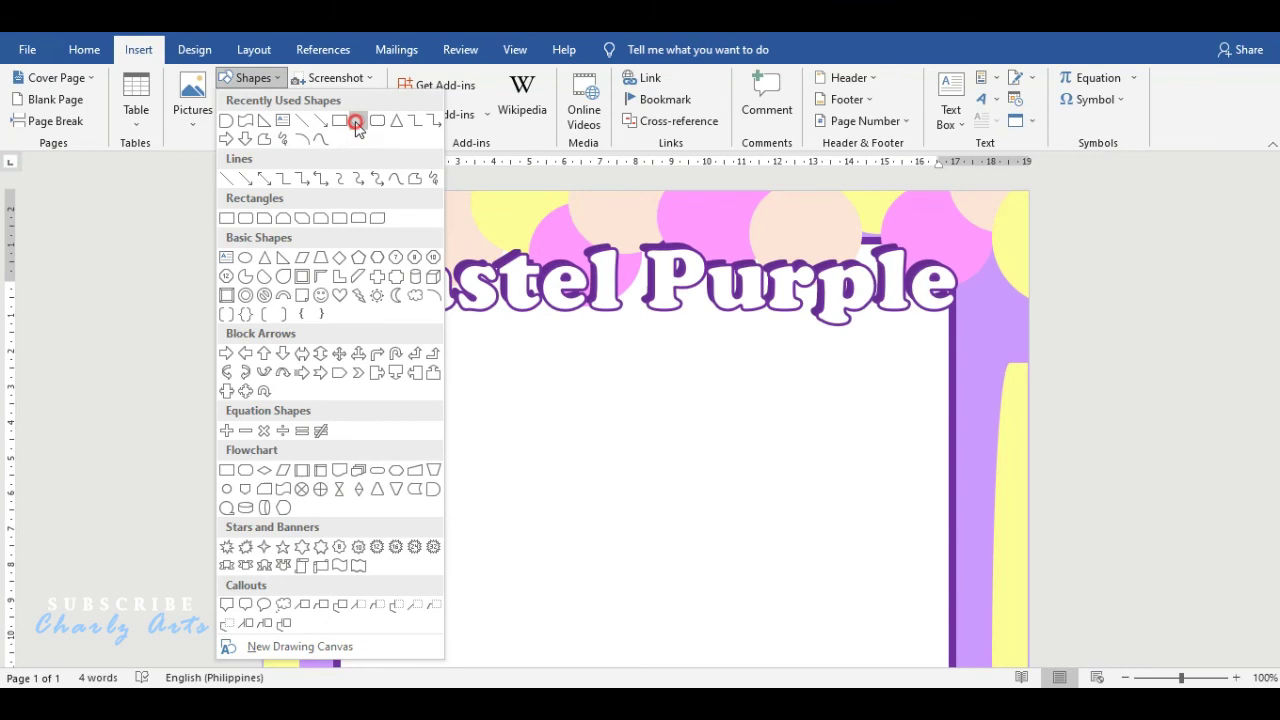
- Draw a small isosceles triangle on the left purple strip and fill it dark purple
{"action": "left_click", "coordinate": [357, 128]}
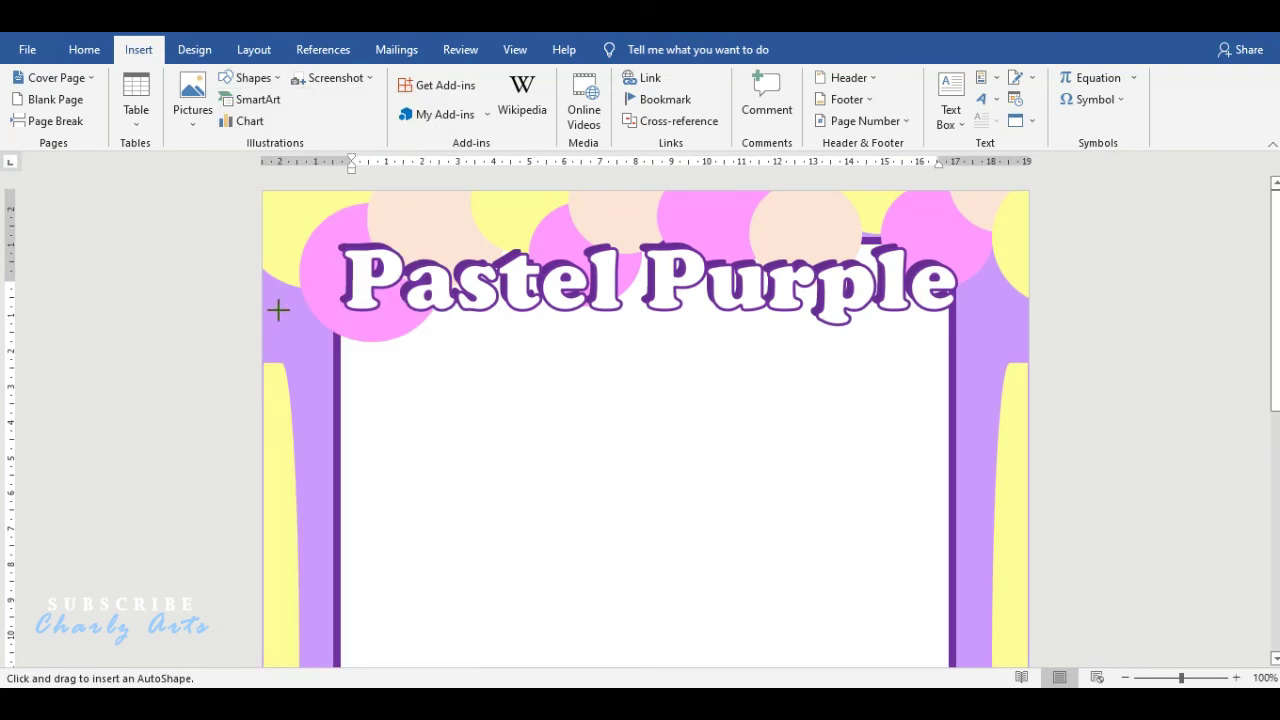
{"action": "left_click", "coordinate": [253, 78]}
{"action": "left_click", "coordinate": [396, 121]}
{"action": "left_click_drag", "start_coordinate": [280, 316], "coordinate": [293, 331]}
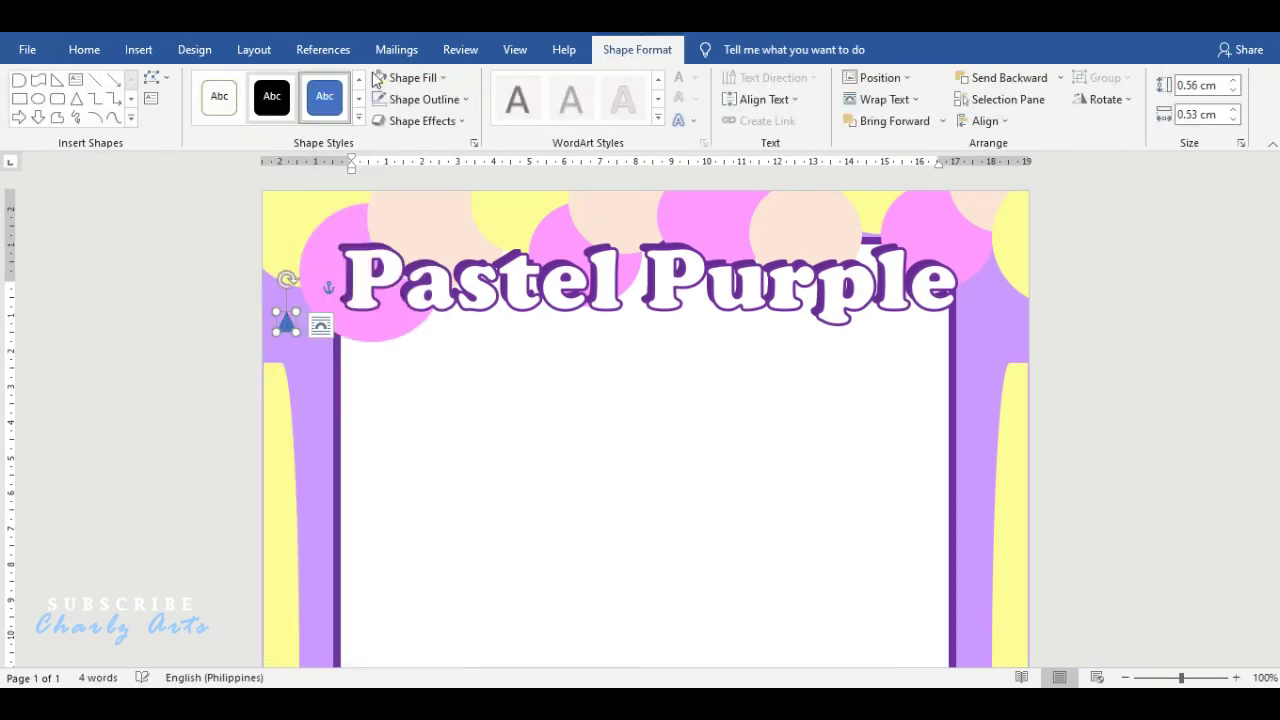
{"action": "left_click", "coordinate": [412, 77]}
{"action": "left_click", "coordinate": [390, 261]}
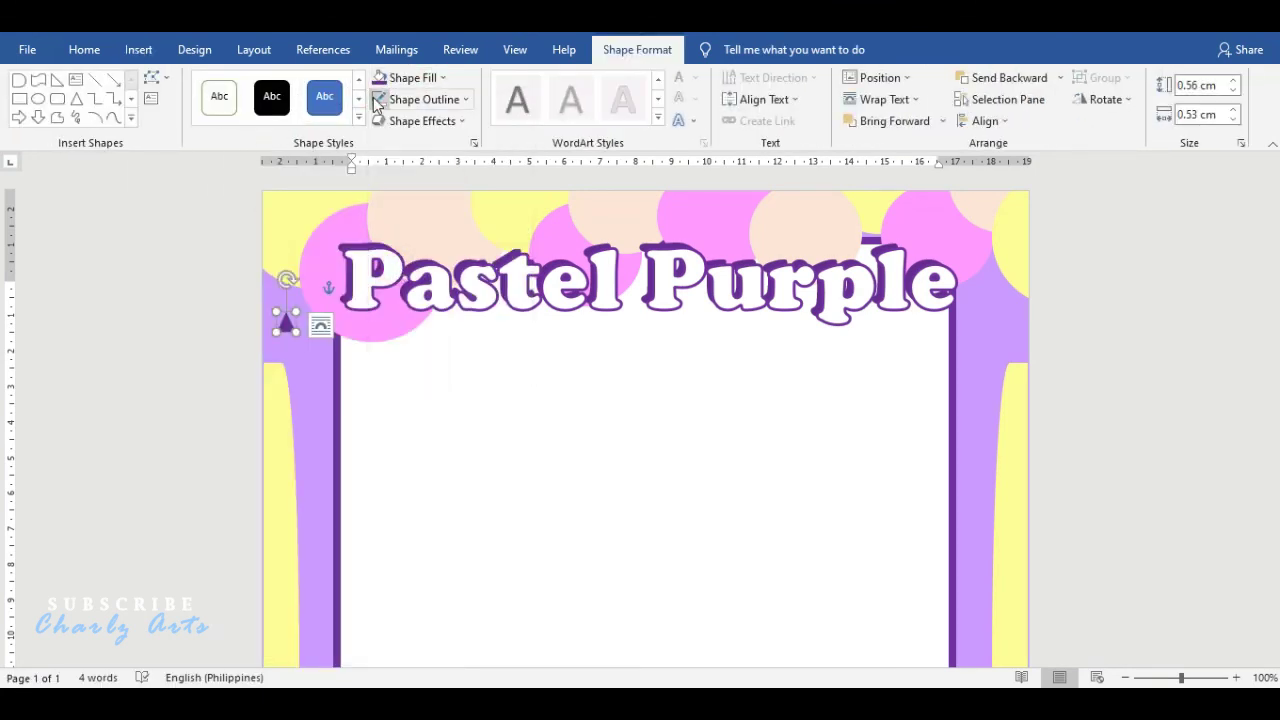
- Paste triangle copies and scatter them down the left purple strip
{"action": "key", "text": "ctrl+c"}
{"action": "key", "text": "ctrl+v"}
{"action": "mouse_move", "coordinate": [292, 285]}
{"action": "left_mouse_down"}
{"action": "mouse_move", "coordinate": [270, 362]}
{"action": "mouse_move", "coordinate": [310, 385]}
{"action": "mouse_move", "coordinate": [241, 373]}
{"action": "mouse_move", "coordinate": [310, 440]}
{"action": "left_mouse_up"}
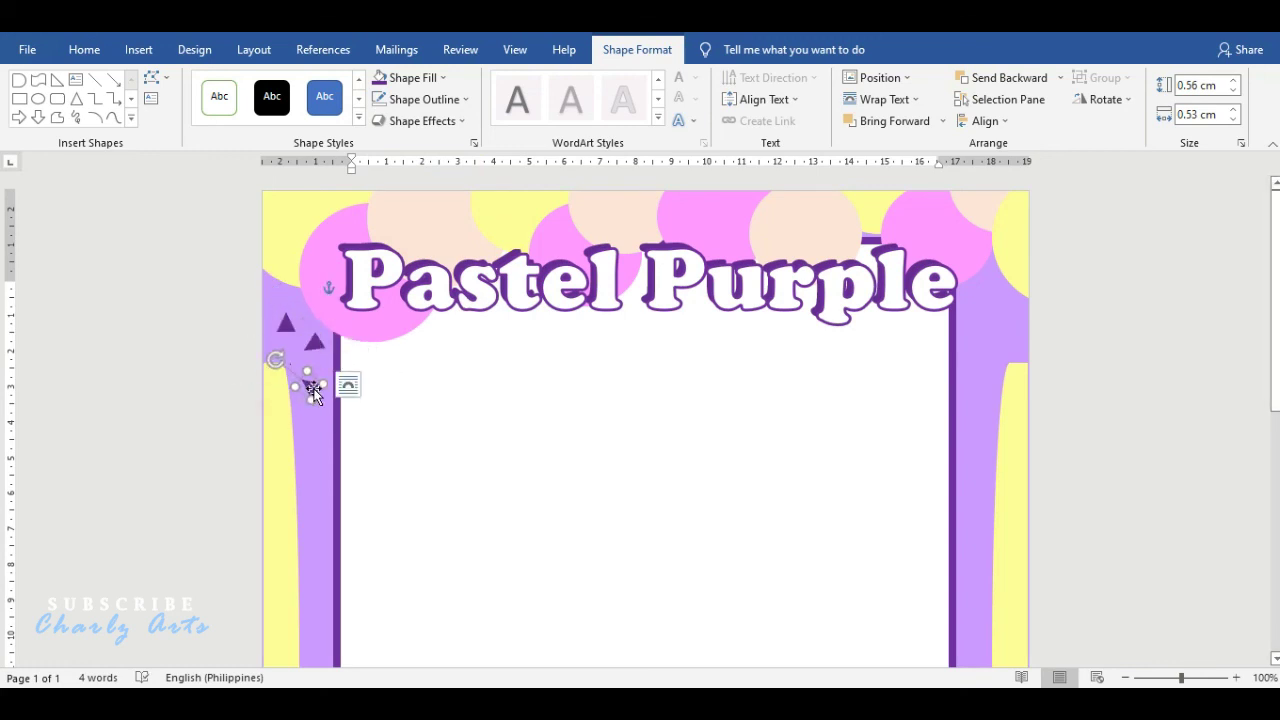
{"action": "key", "text": "ctrl+c"}
{"action": "key", "text": "ctrl+v"}
{"action": "mouse_move", "coordinate": [300, 390]}
{"action": "left_mouse_down"}
{"action": "mouse_move", "coordinate": [289, 438]}
{"action": "mouse_move", "coordinate": [329, 414]}
{"action": "mouse_move", "coordinate": [303, 492]}
{"action": "mouse_move", "coordinate": [286, 437]}
{"action": "left_mouse_up"}
{"action": "key", "text": "ctrl+c"}
{"action": "key", "text": "ctrl+v"}
- Add more triangle copies down the right purple strip at varied positions
{"action": "mouse_move", "coordinate": [319, 489]}
{"action": "left_mouse_down"}
{"action": "mouse_move", "coordinate": [305, 525]}
{"action": "mouse_move", "coordinate": [336, 503]}
{"action": "mouse_move", "coordinate": [978, 299]}
{"action": "left_mouse_up"}
{"action": "key", "text": "ctrl+c"}
{"action": "key", "text": "ctrl+v"}
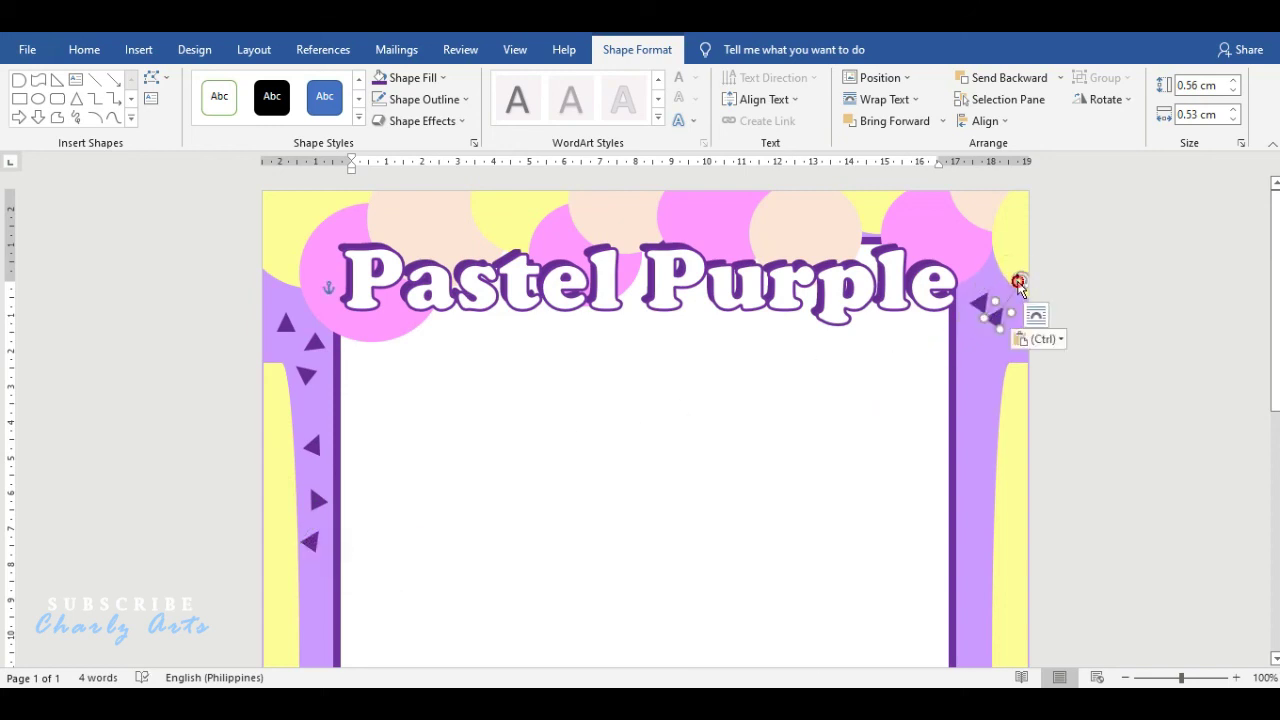
{"action": "key", "text": "ctrl+v"}
{"action": "mouse_move", "coordinate": [1005, 323]}
{"action": "left_mouse_down"}
{"action": "mouse_move", "coordinate": [970, 343]}
{"action": "mouse_move", "coordinate": [985, 330]}
{"action": "mouse_move", "coordinate": [978, 415]}
{"action": "mouse_move", "coordinate": [955, 445]}
{"action": "mouse_move", "coordinate": [980, 371]}
{"action": "mouse_move", "coordinate": [949, 398]}
{"action": "mouse_move", "coordinate": [318, 404]}
{"action": "mouse_move", "coordinate": [358, 372]}
{"action": "left_mouse_up"}
{"action": "key", "text": "ctrl+v"}
{"action": "key", "text": "ctrl+v"}
{"action": "key", "text": "ctrl+v"}
{"action": "key", "text": "ctrl+v"}
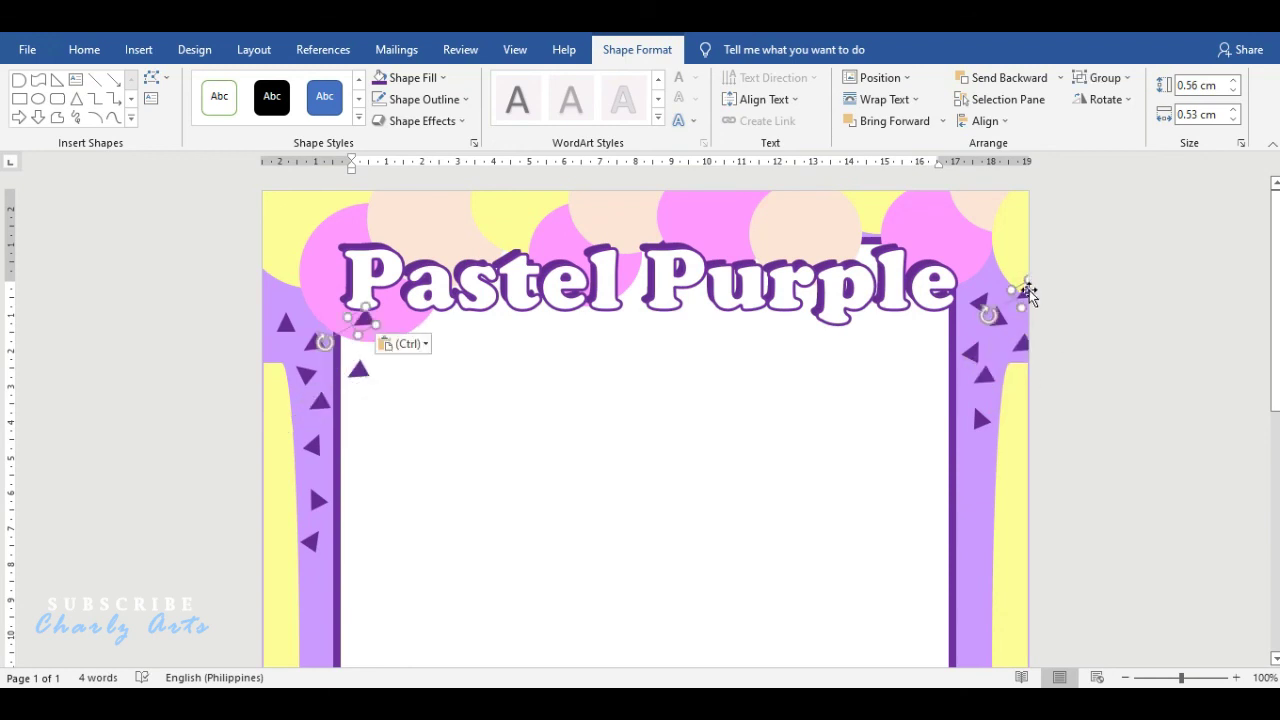
{"action": "mouse_move", "coordinate": [1022, 352]}
{"action": "left_mouse_down"}
{"action": "mouse_move", "coordinate": [977, 490]}
{"action": "mouse_move", "coordinate": [976, 456]}
{"action": "left_mouse_up"}
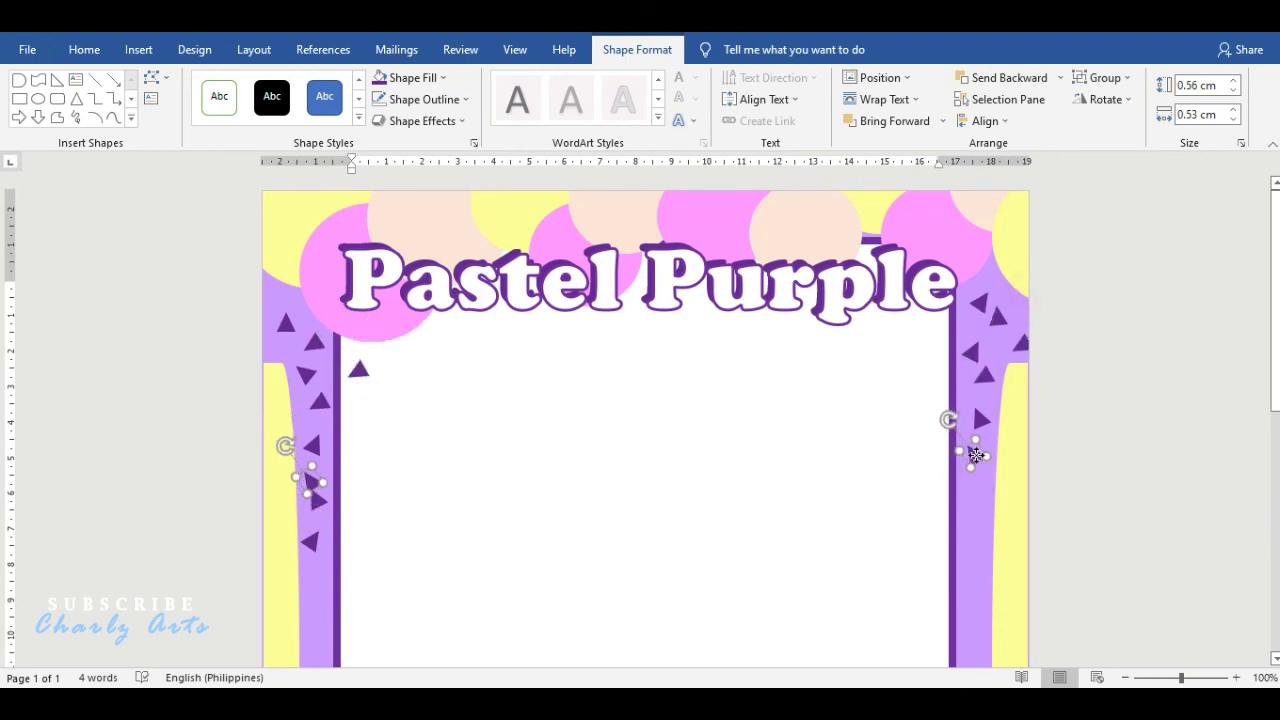
{"action": "key", "text": "ctrl+v"}
{"action": "left_click", "coordinate": [1094, 387]}
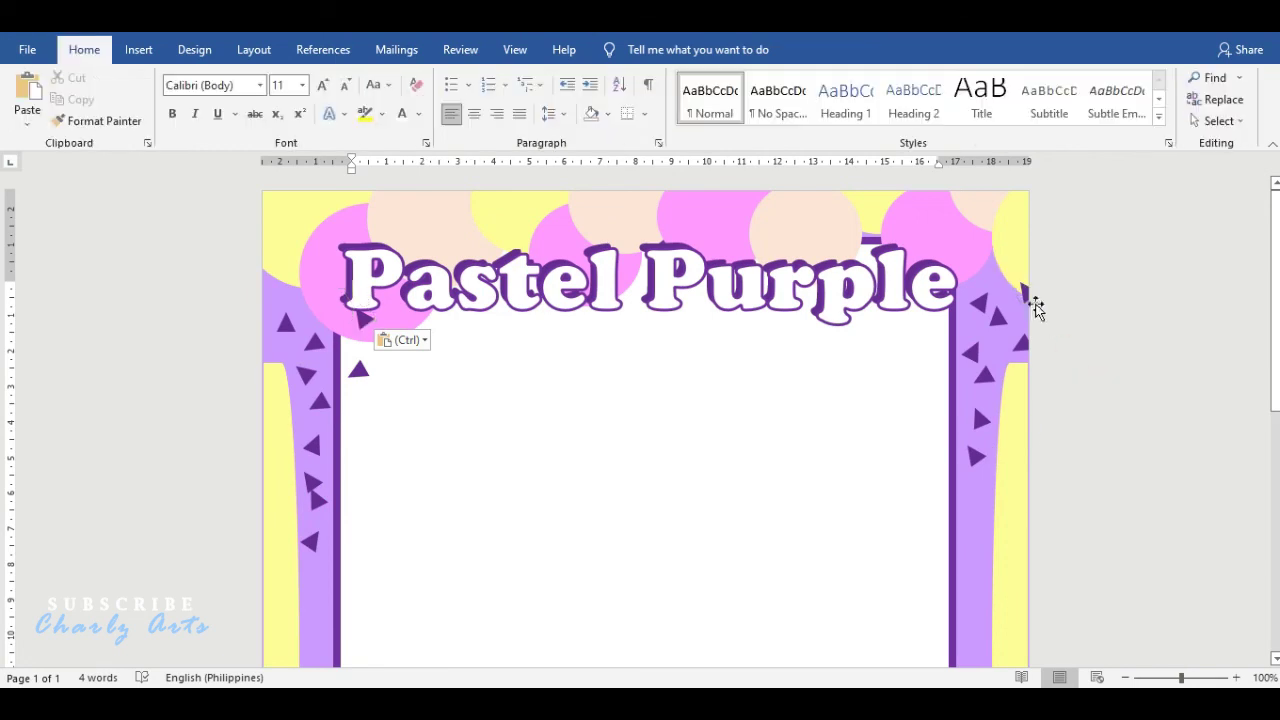
{"action": "left_click_drag", "start_coordinate": [1022, 292], "coordinate": [952, 490]}
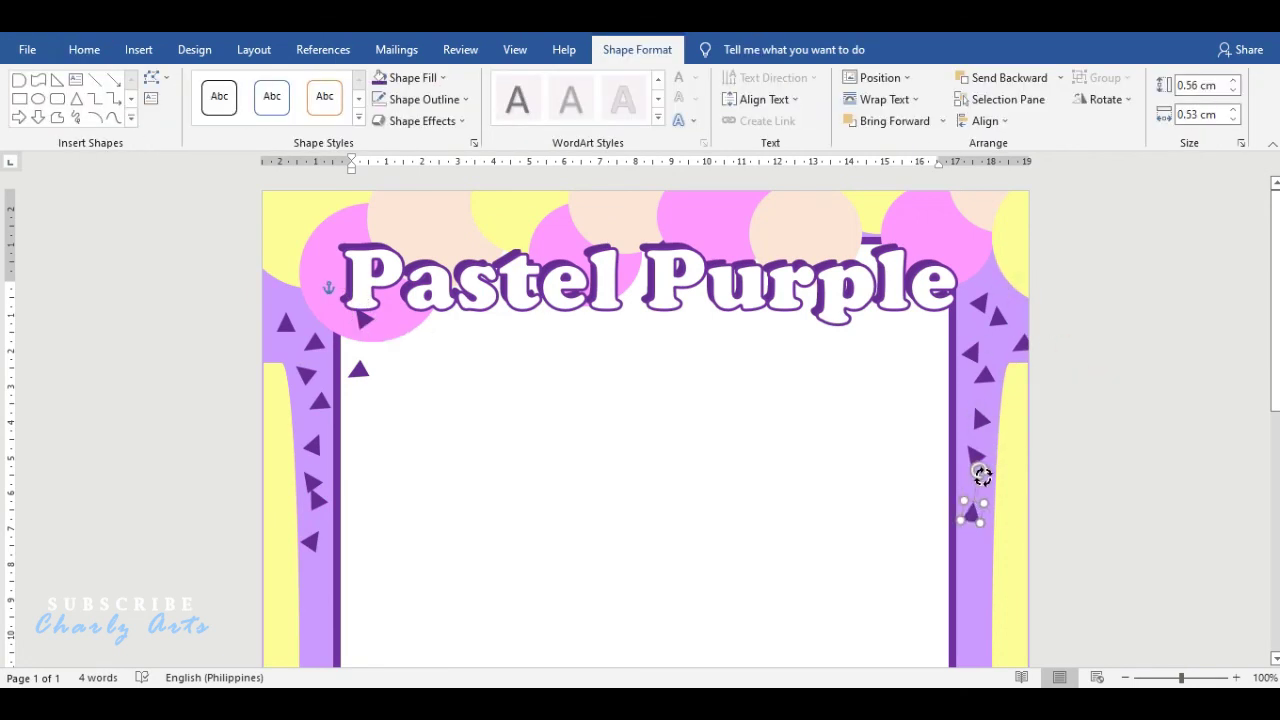
{"action": "mouse_move", "coordinate": [952, 490]}
{"action": "left_mouse_down"}
{"action": "mouse_move", "coordinate": [876, 550]}
{"action": "mouse_move", "coordinate": [348, 475]}
{"action": "left_mouse_up"}
- Put one more triangle at the top of the left strip and zoom out to view the page
{"action": "key", "text": "ctrl+v"}
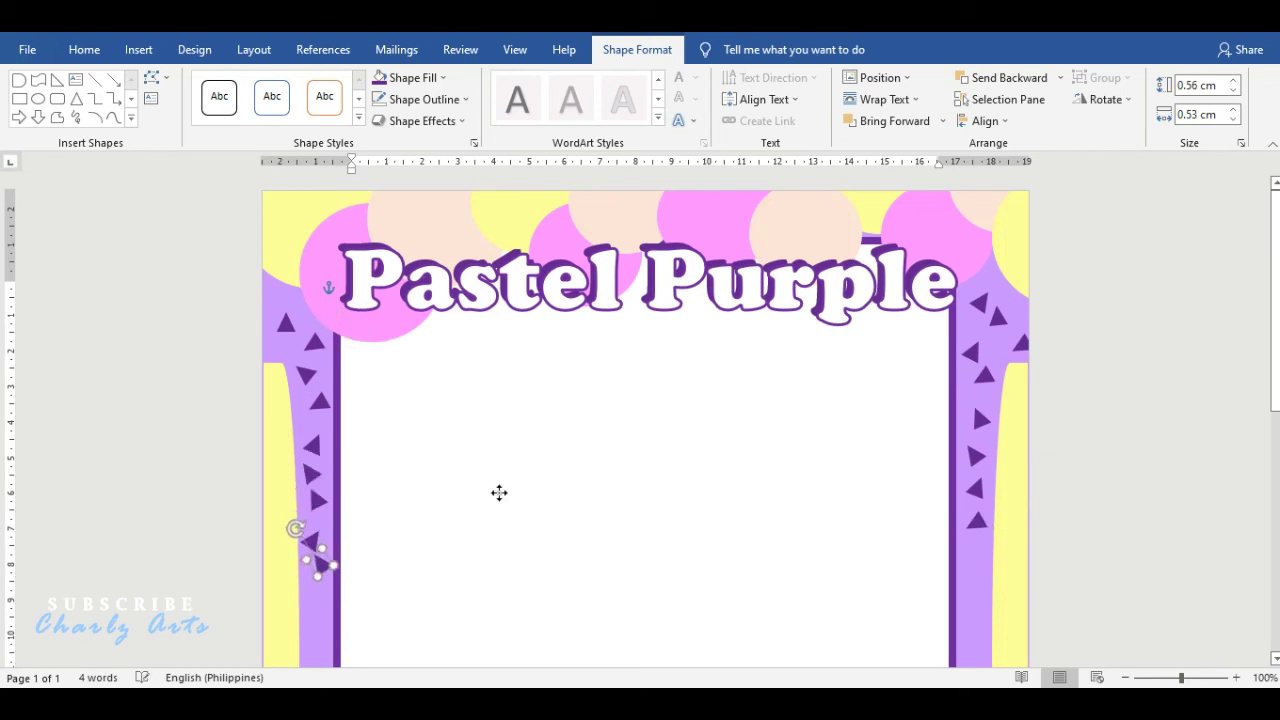
{"action": "left_click_drag", "start_coordinate": [318, 555], "coordinate": [277, 290]}
{"action": "left_click", "coordinate": [1160, 470]}
{"action": "left_click", "coordinate": [1124, 677]}
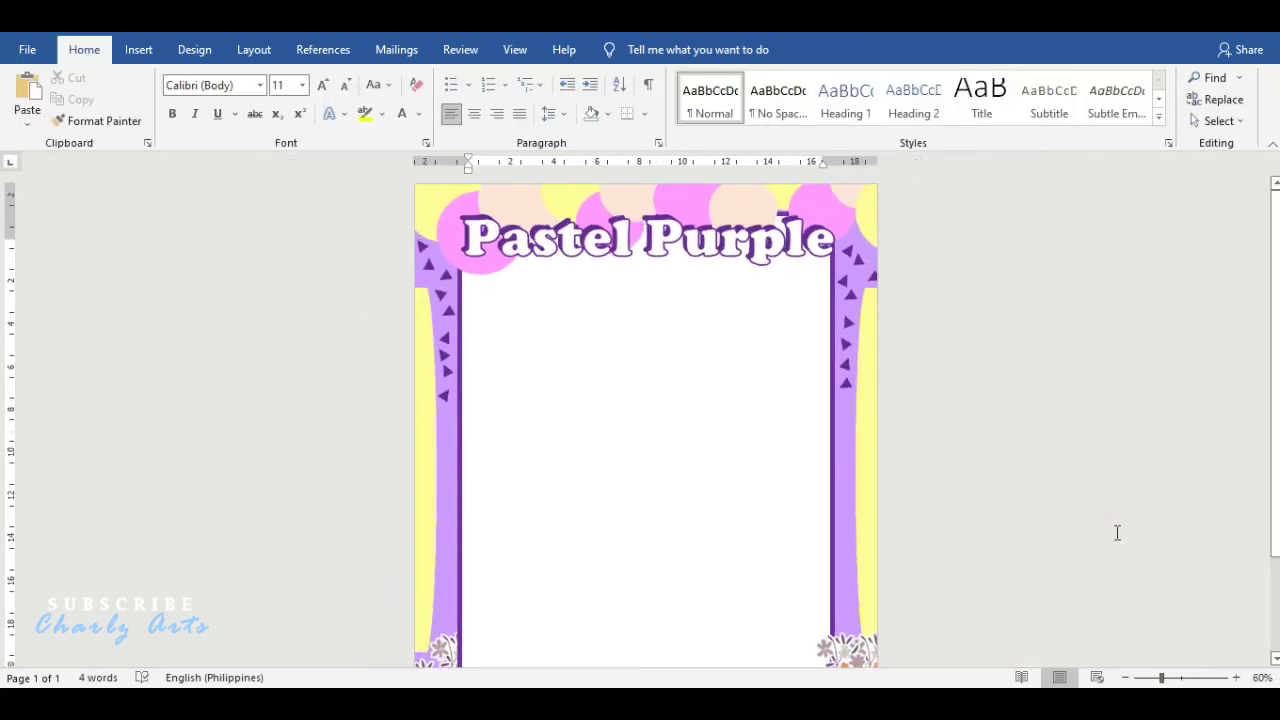
{"action": "left_click", "coordinate": [1124, 677]}
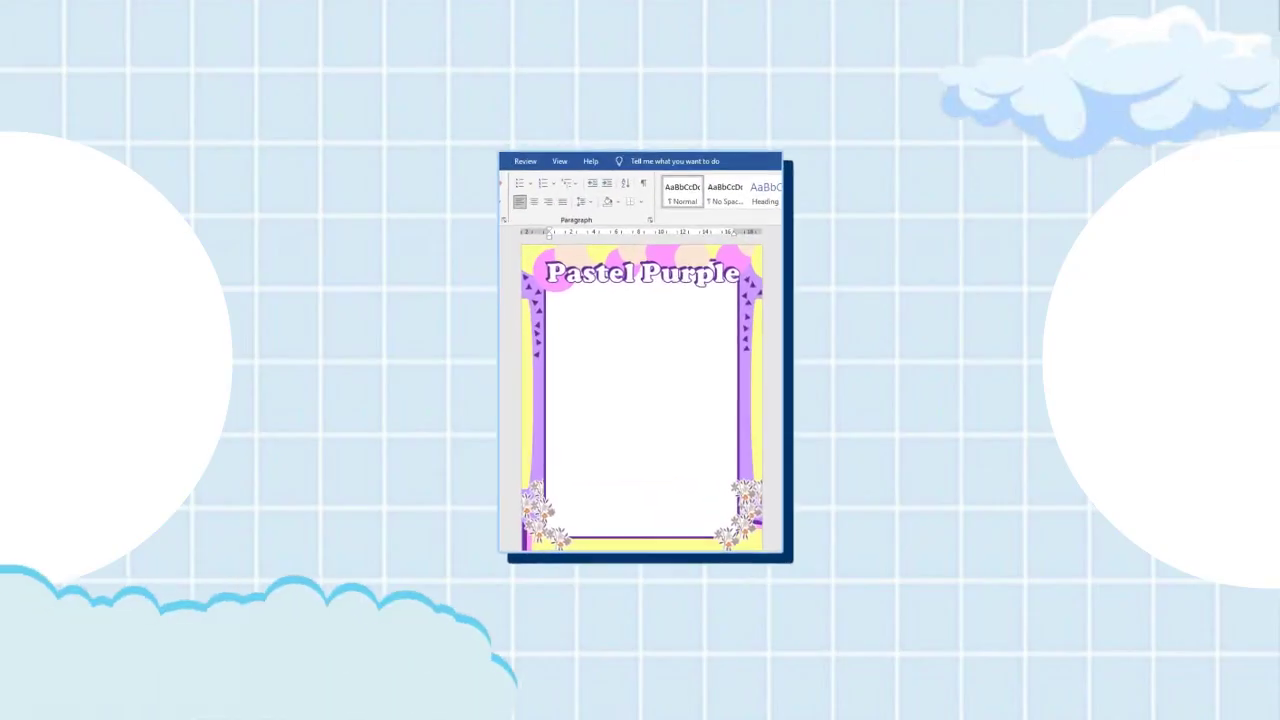